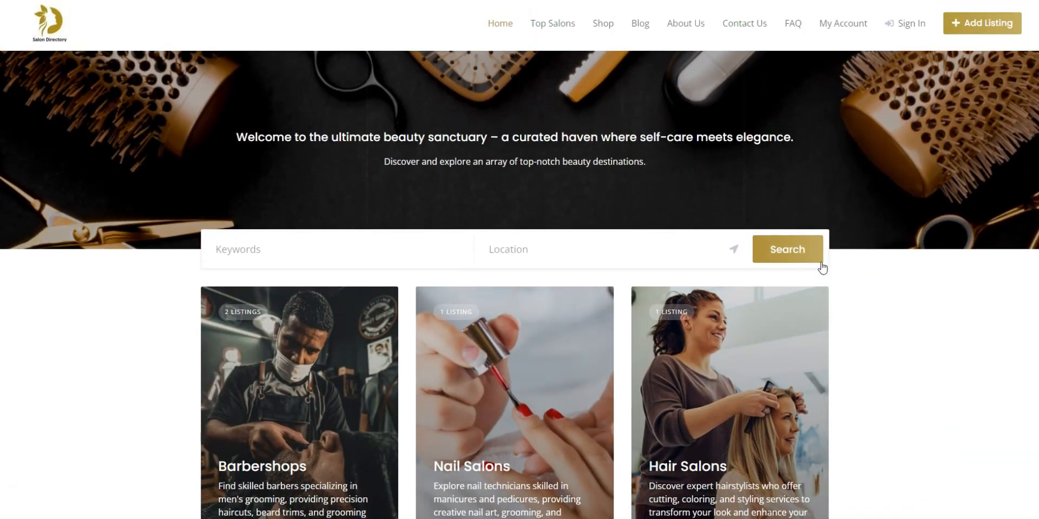
Search the salon listings with Year Established limited to 2021 at most
click(788, 249)
drag(397, 346, 367, 352)
scroll(376, 370, down, 3)
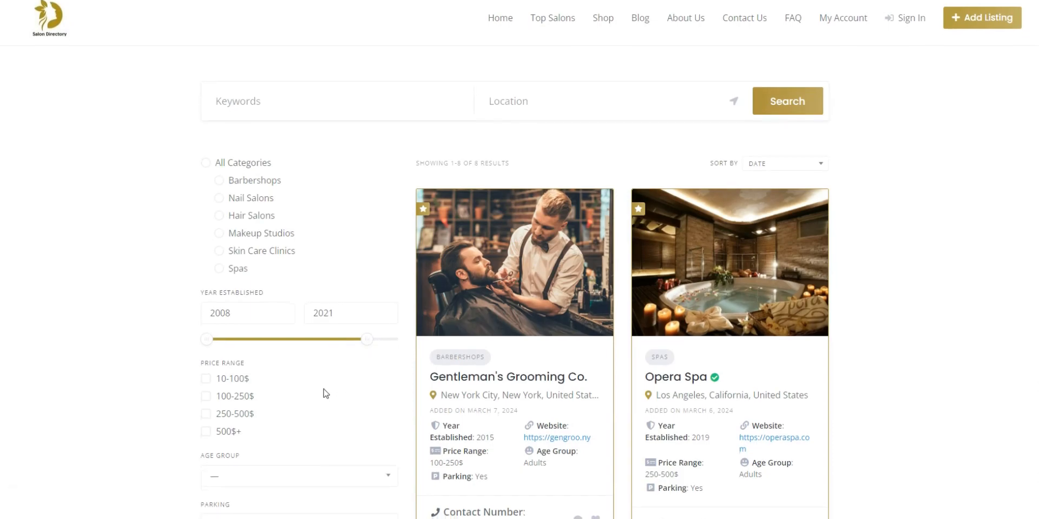
scroll(380, 358, down, 4)
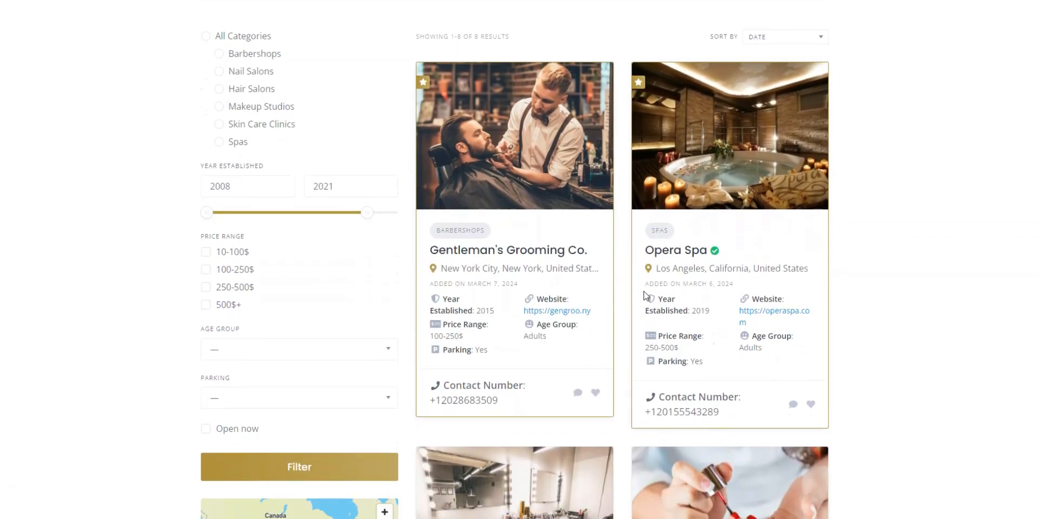
scroll(648, 288, down, 6)
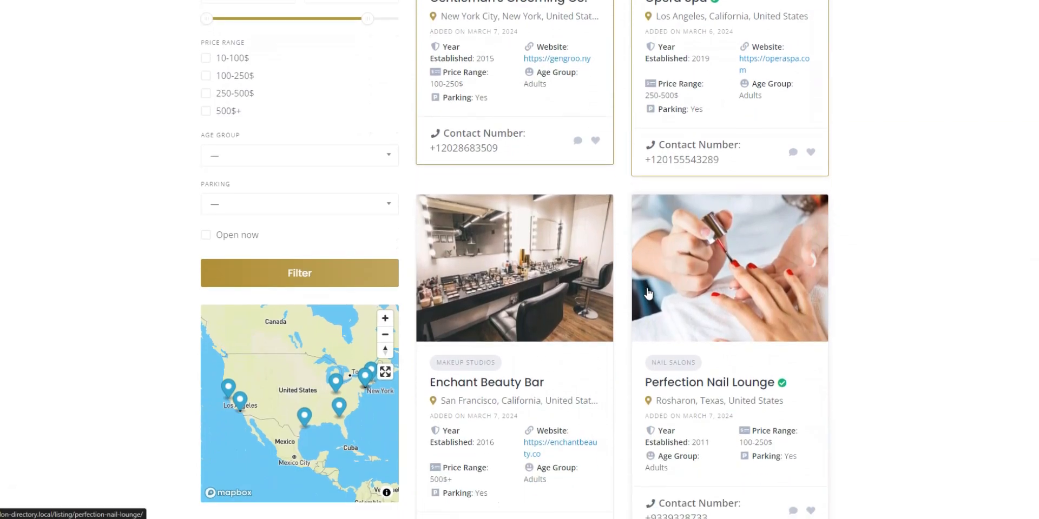
scroll(648, 294, down, 8)
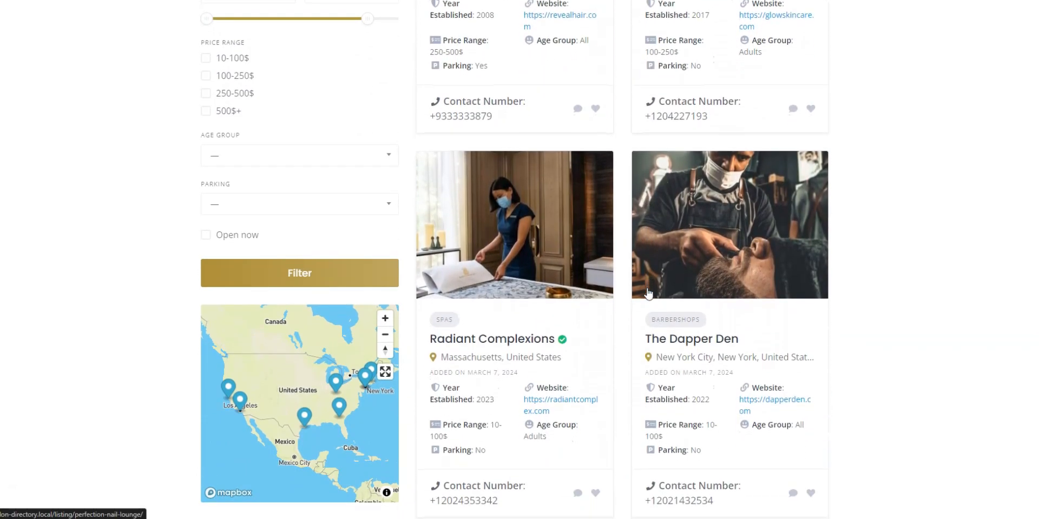
scroll(647, 293, up, 10)
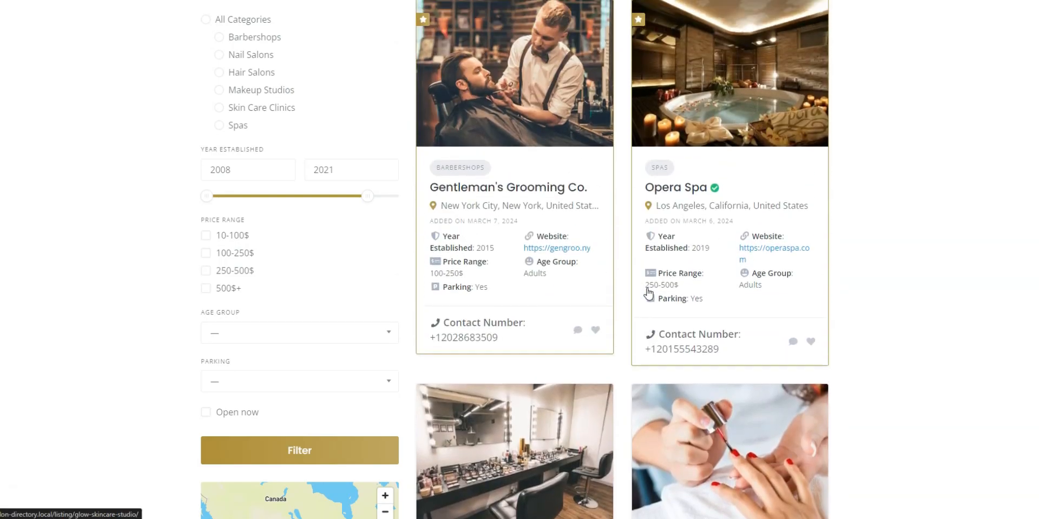
Open the Opera Spa listing and pick March 8, 2024 as the booking date
click(710, 194)
click(698, 208)
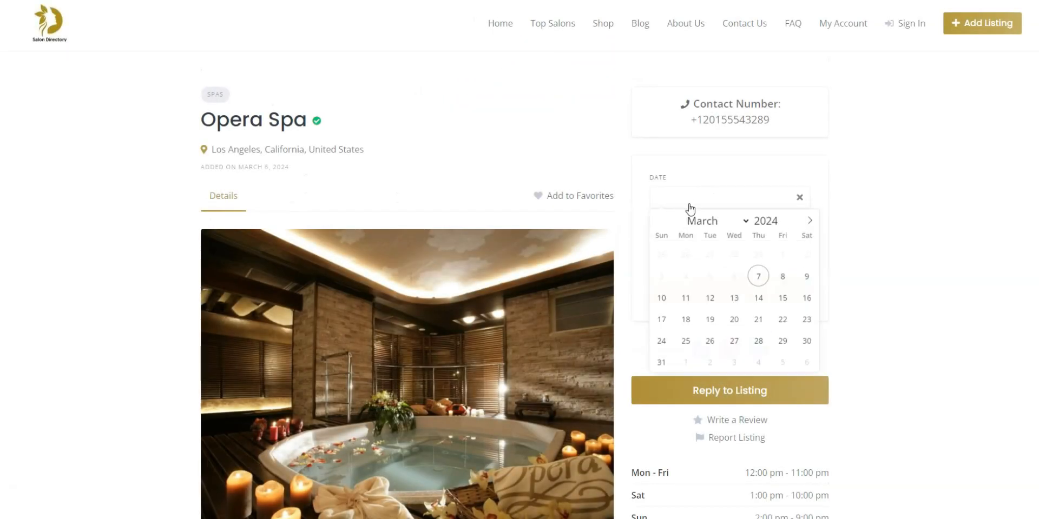
click(785, 282)
scroll(868, 305, down, 3)
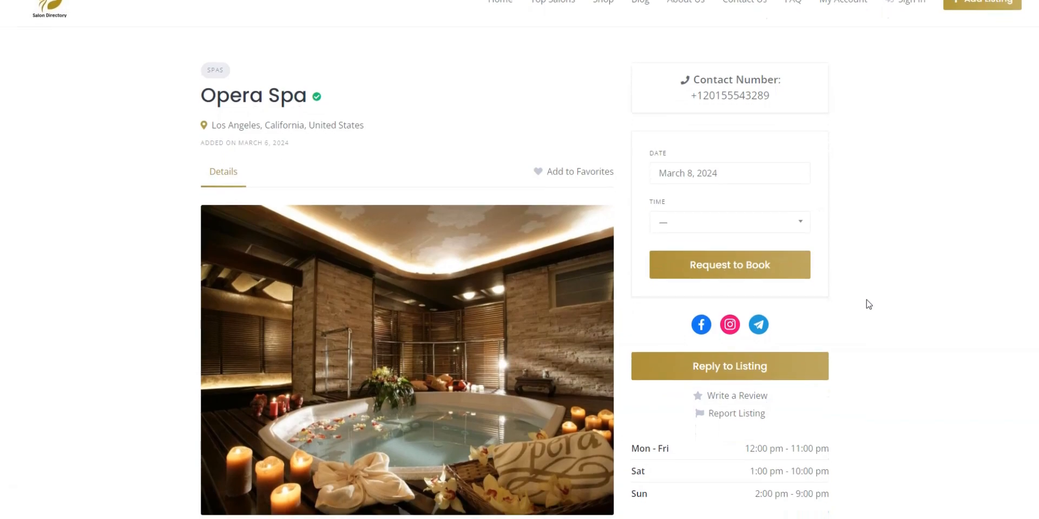
scroll(868, 305, down, 3)
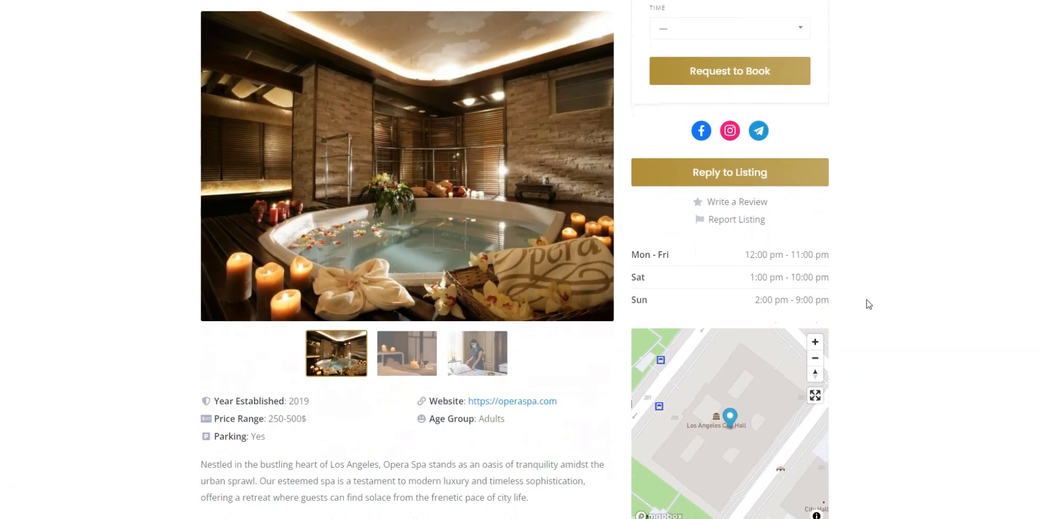
scroll(827, 213, down, 2)
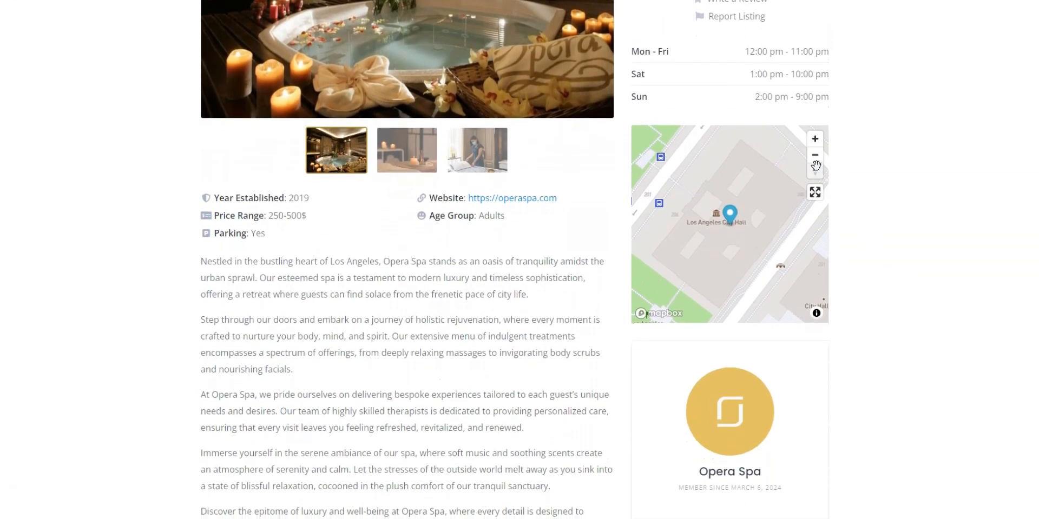
scroll(799, 172, down, 3)
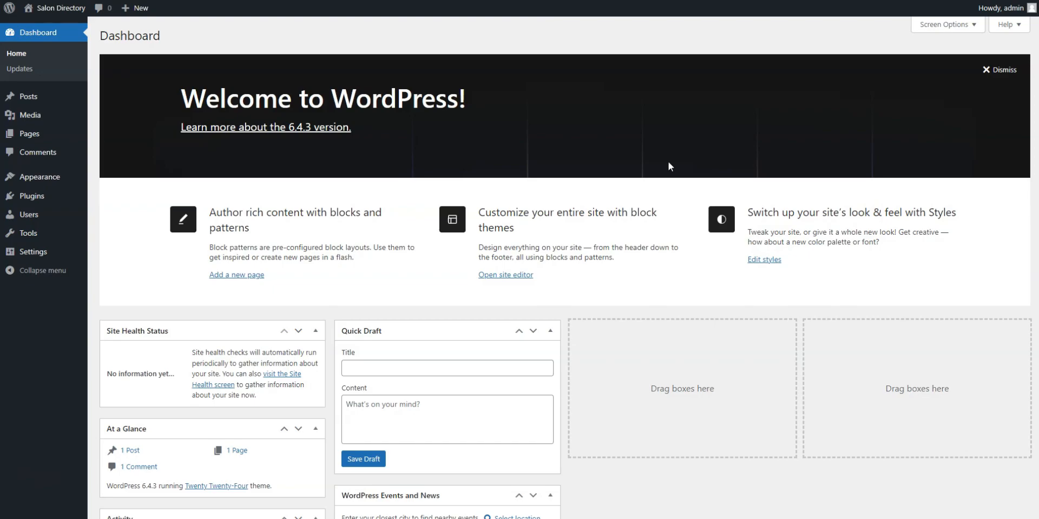
Find 'listinghive' in the theme directory, then install and activate the ListingHive theme
mouse_move(46, 179)
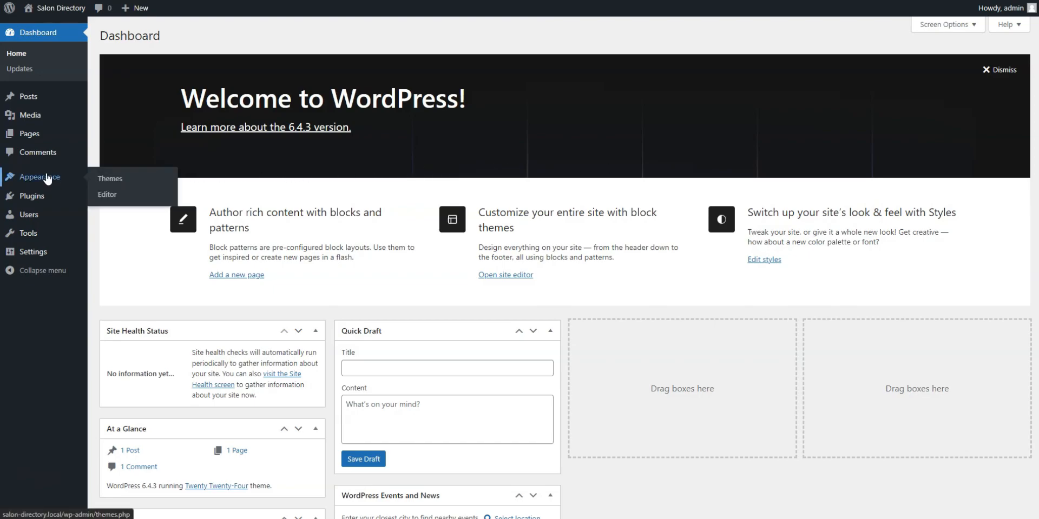
click(103, 179)
click(206, 36)
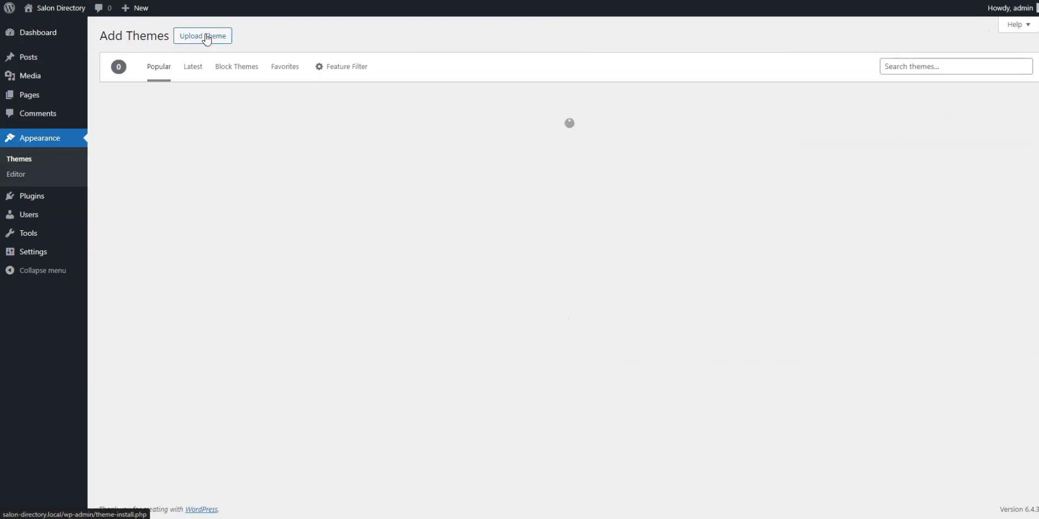
click(947, 66)
click(953, 86)
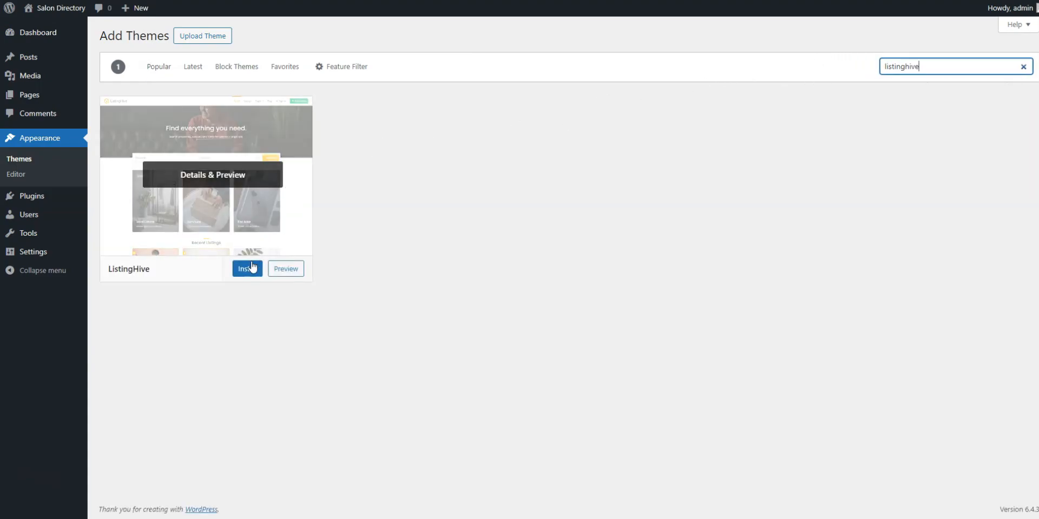
click(247, 270)
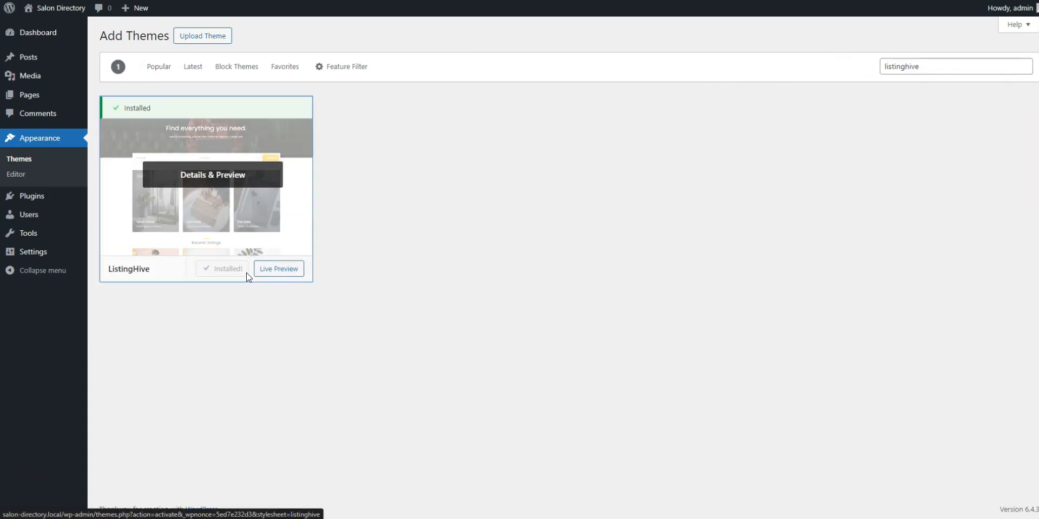
click(229, 269)
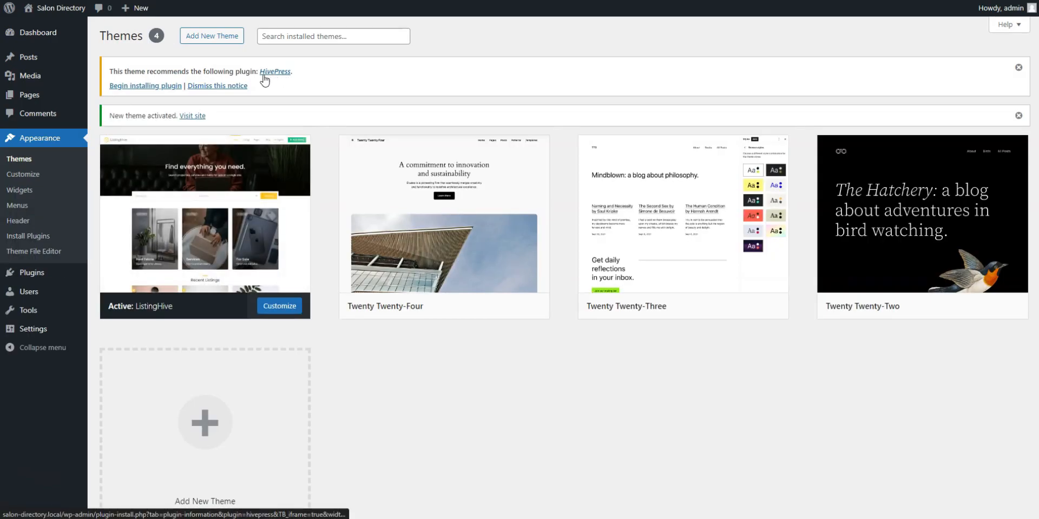
Install the recommended HivePress plugin using the Install bulk action
click(145, 94)
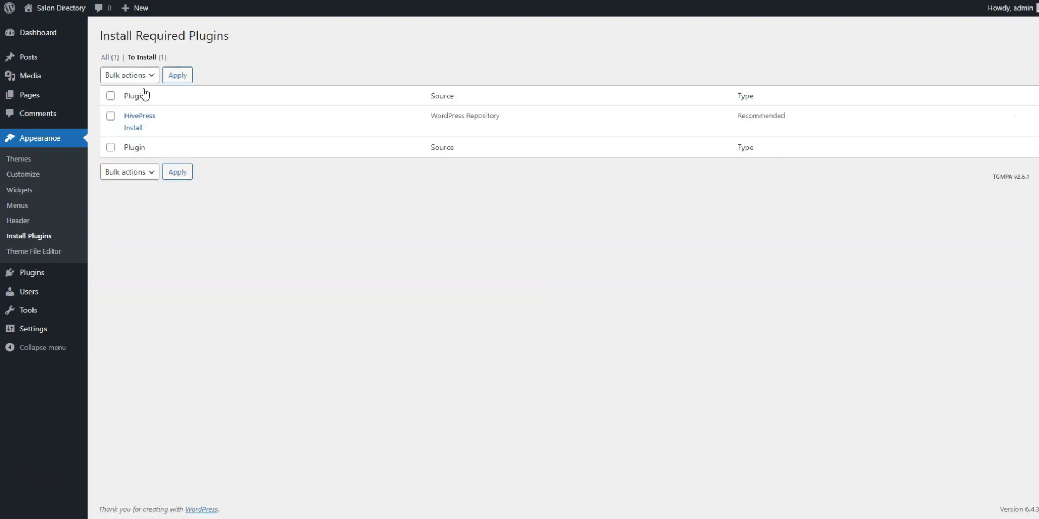
click(111, 116)
click(134, 76)
click(133, 102)
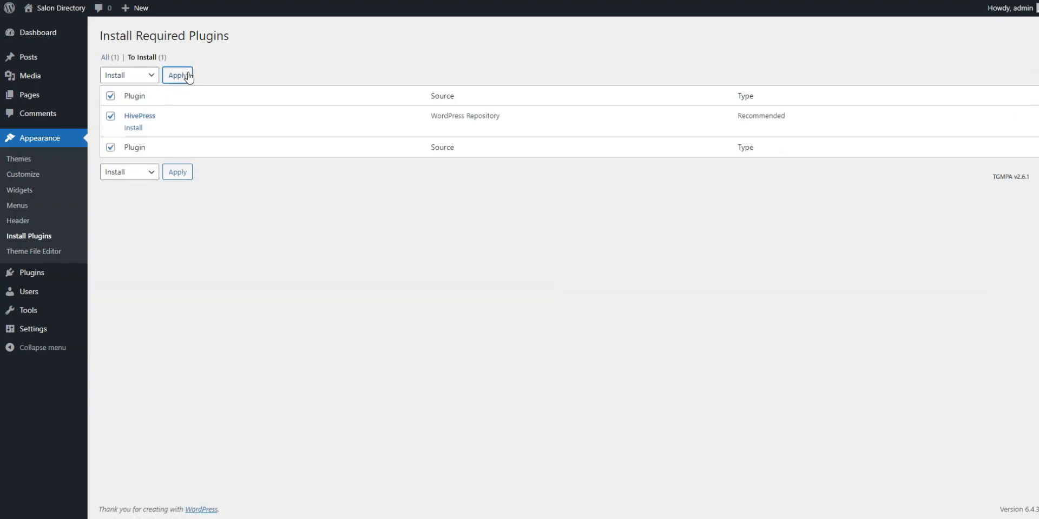
click(188, 76)
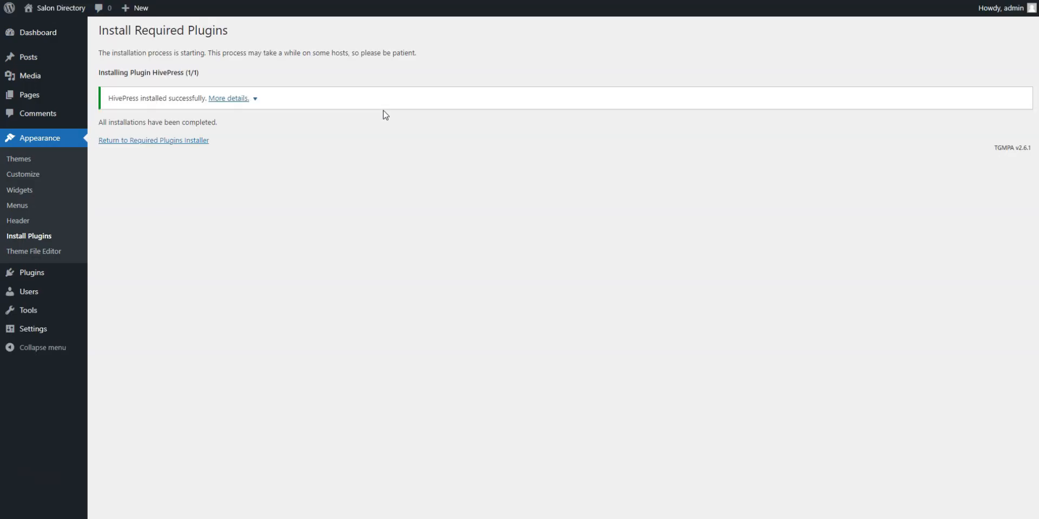
Activate HivePress and return to the Dashboard
click(158, 142)
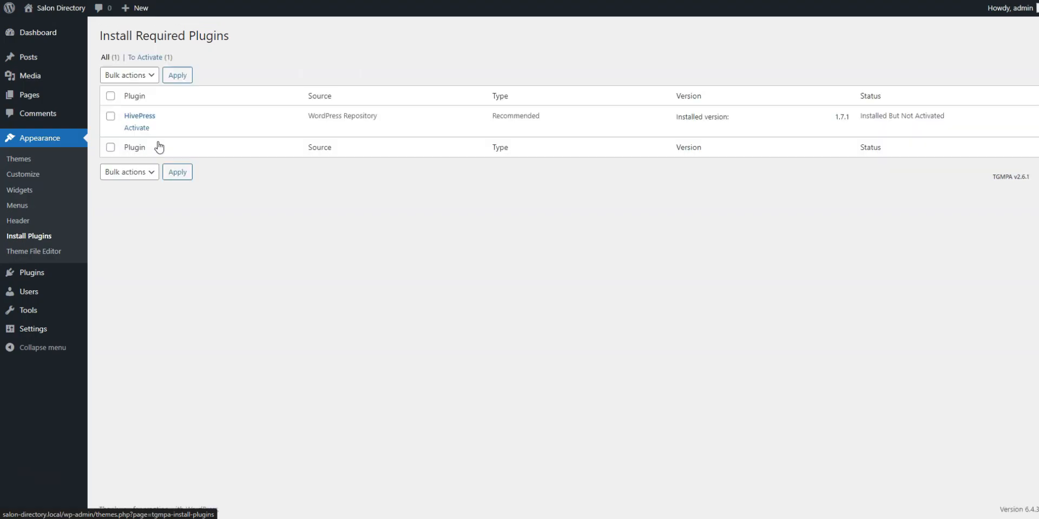
click(136, 128)
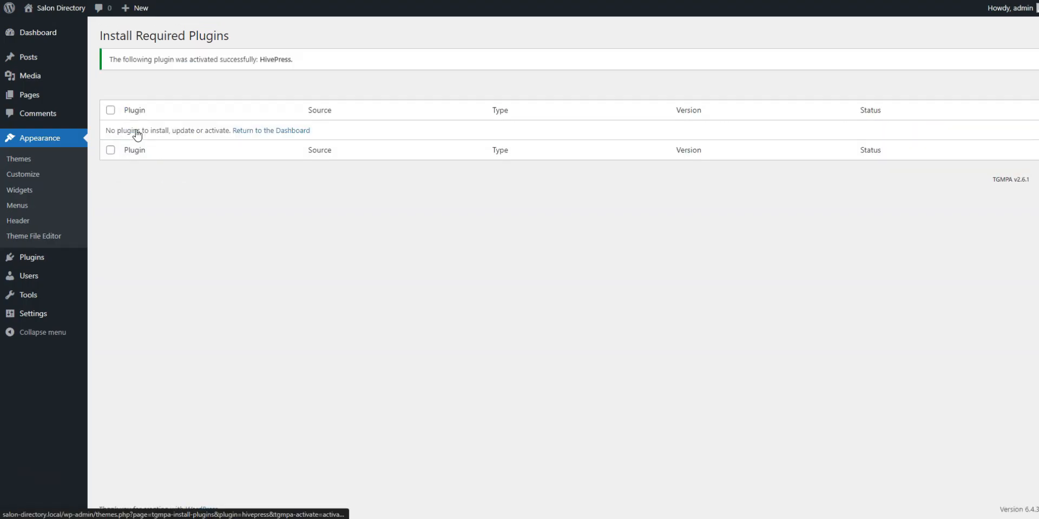
click(247, 132)
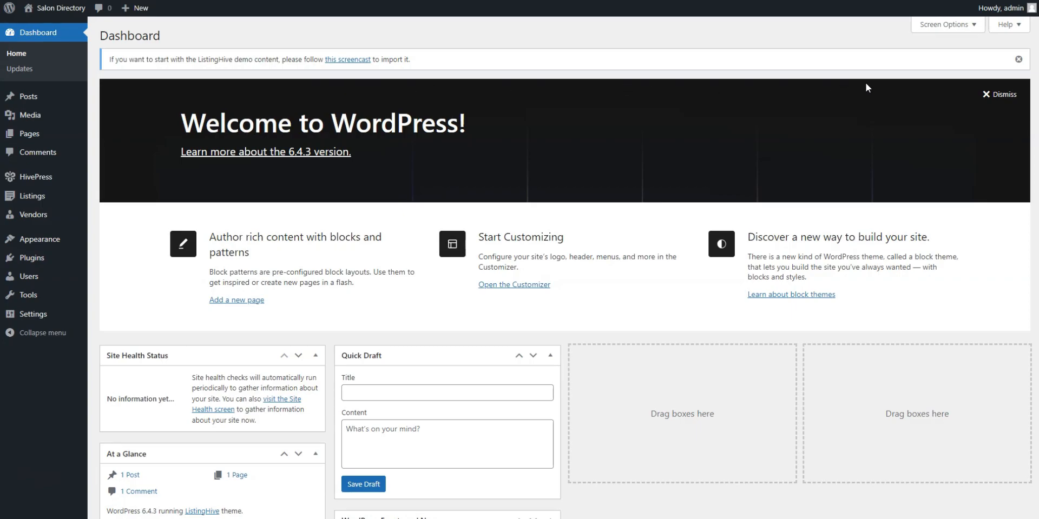
Dismiss the demo-content and Welcome panels, then install and activate the Geolocation extension
click(1018, 59)
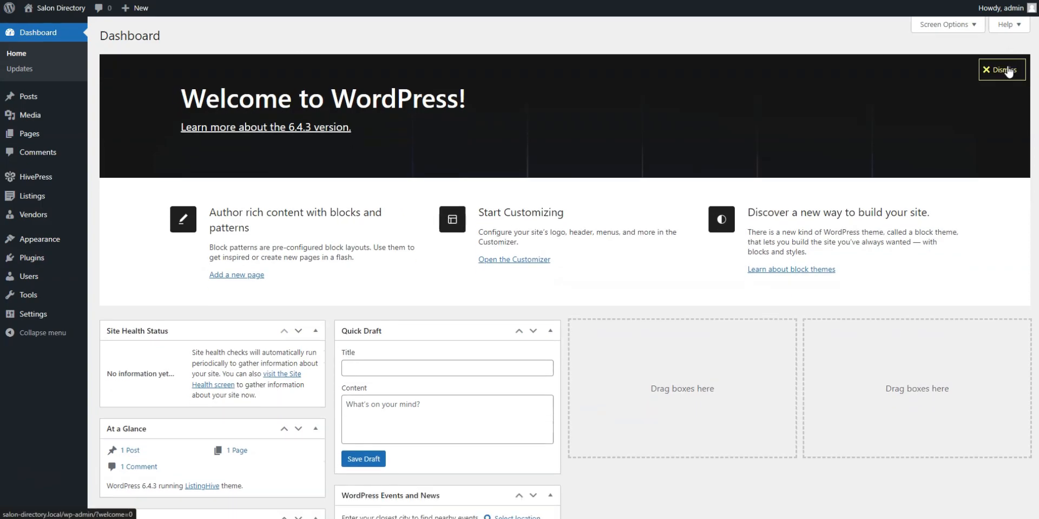
click(1008, 71)
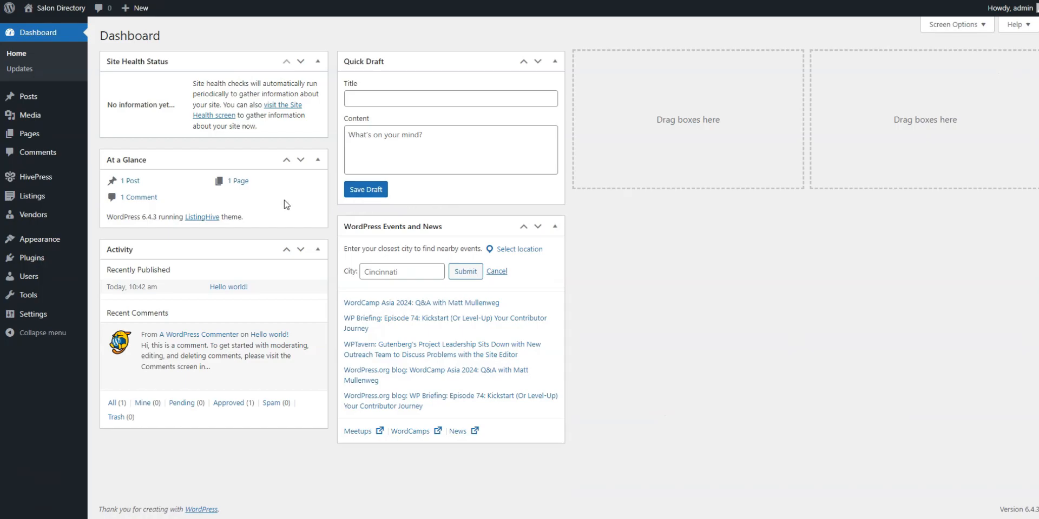
mouse_move(41, 178)
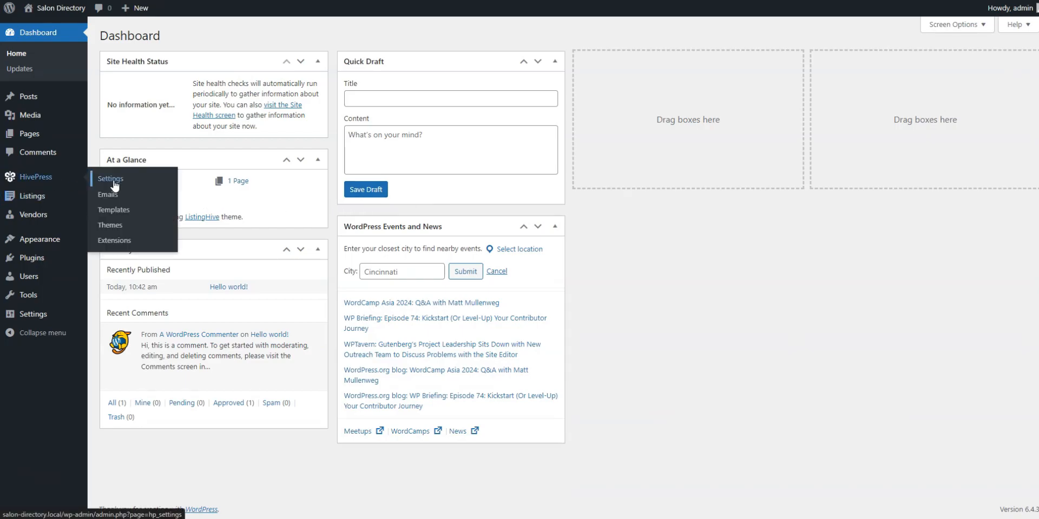
click(111, 240)
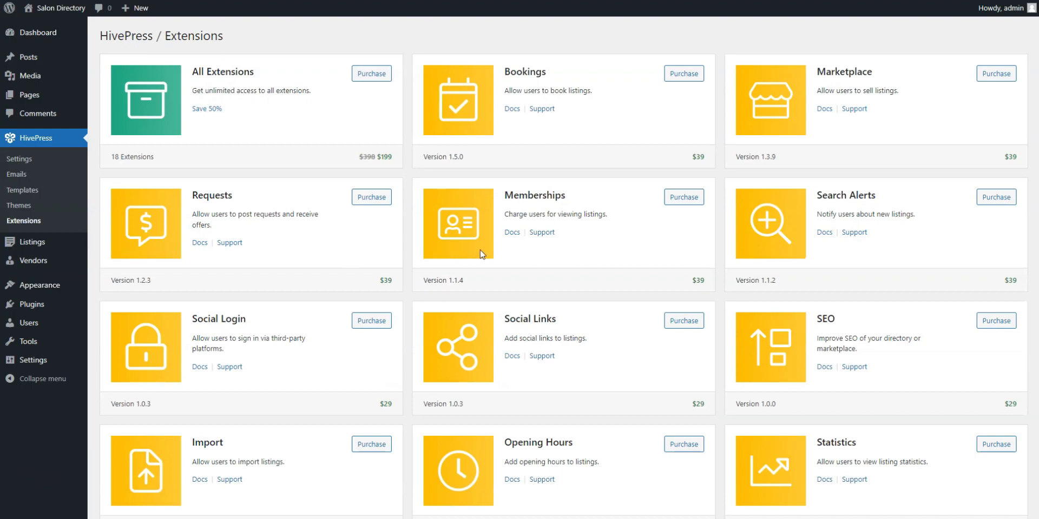
scroll(681, 239, down, 2)
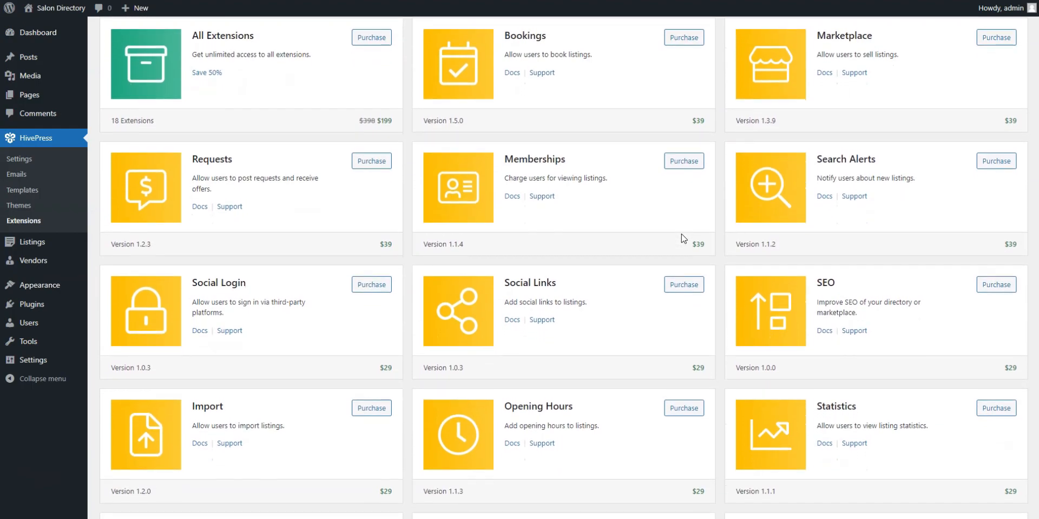
scroll(682, 237, down, 3)
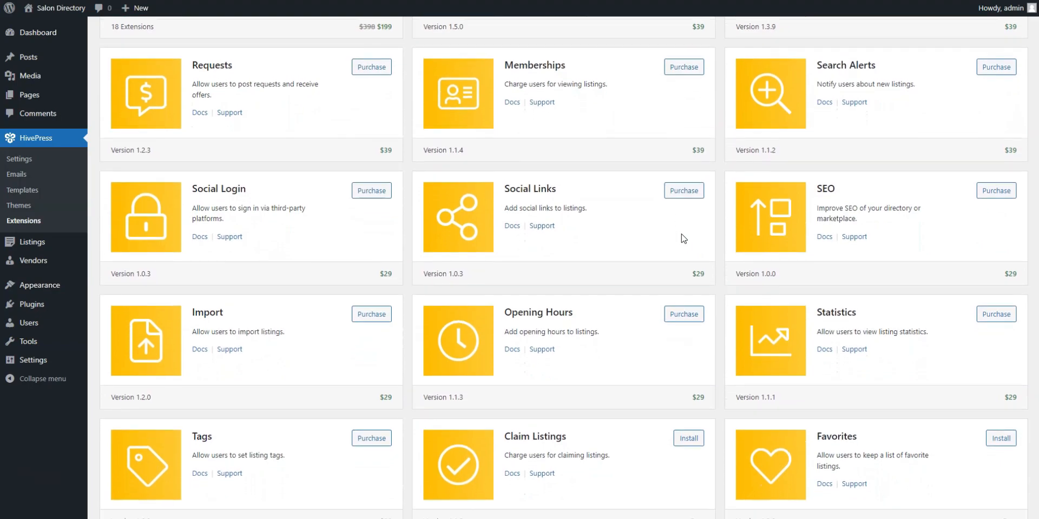
scroll(680, 234, down, 3)
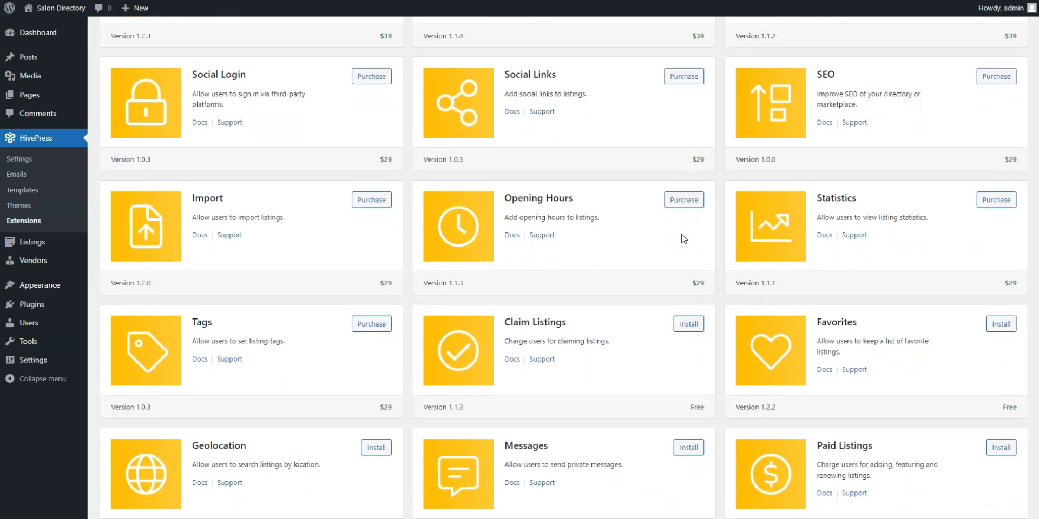
scroll(681, 235, down, 2)
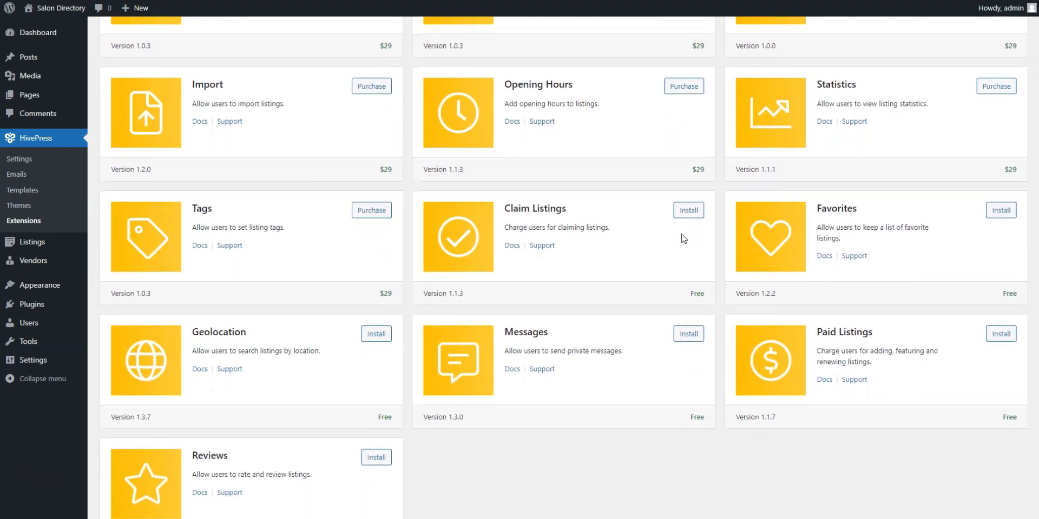
click(379, 326)
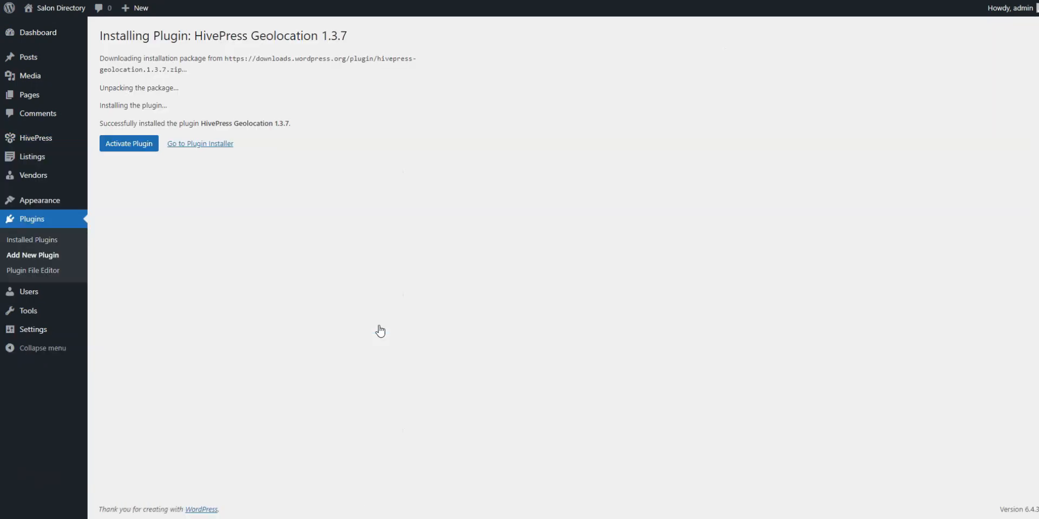
click(146, 151)
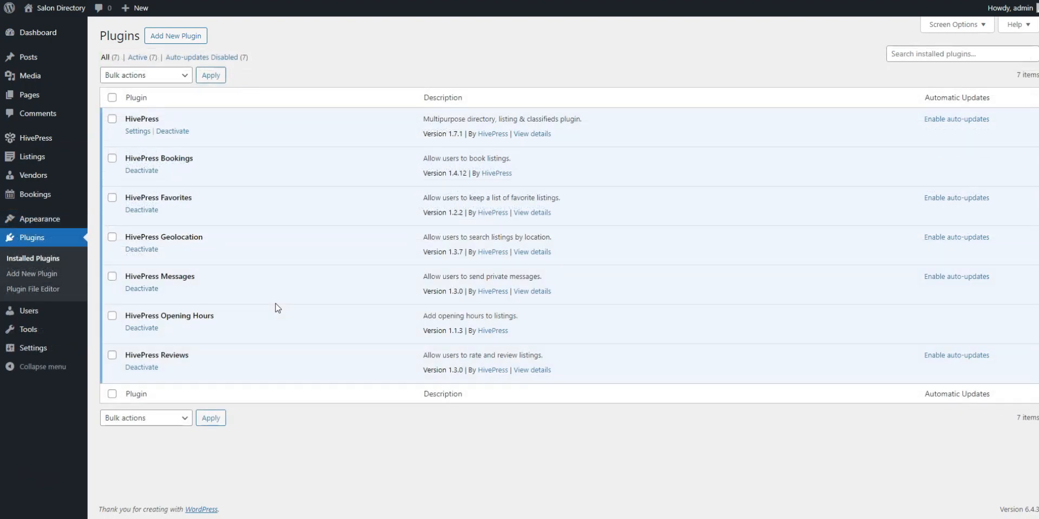
In HivePress Listings settings, keep new-listing submission on and untick 'Manually approve new listings'
mouse_move(81, 139)
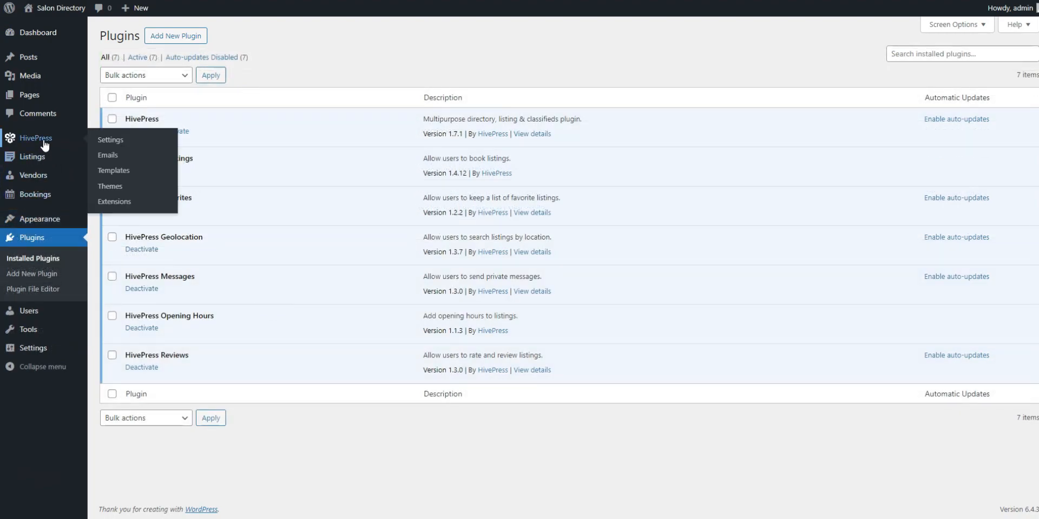
click(102, 140)
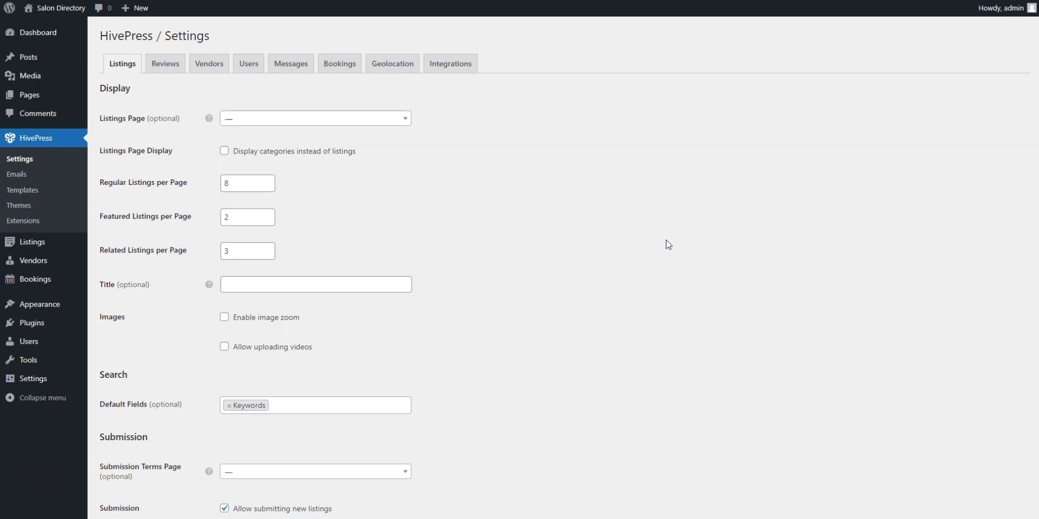
scroll(668, 245, down, 1)
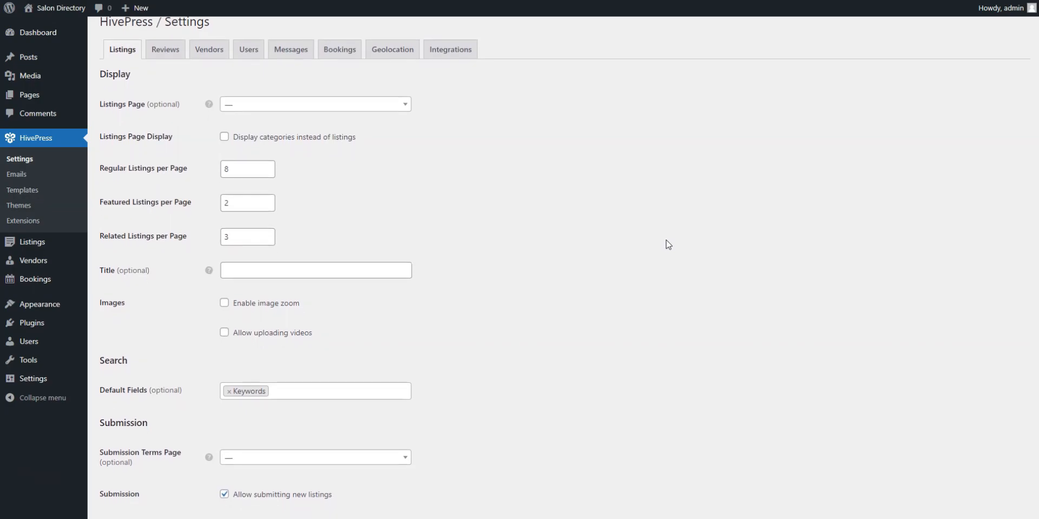
scroll(668, 245, down, 3)
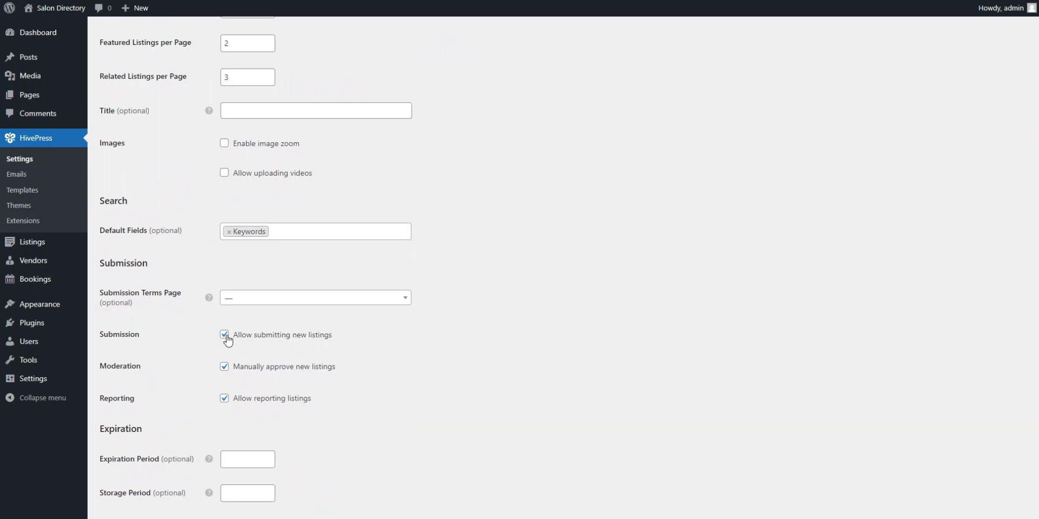
click(225, 336)
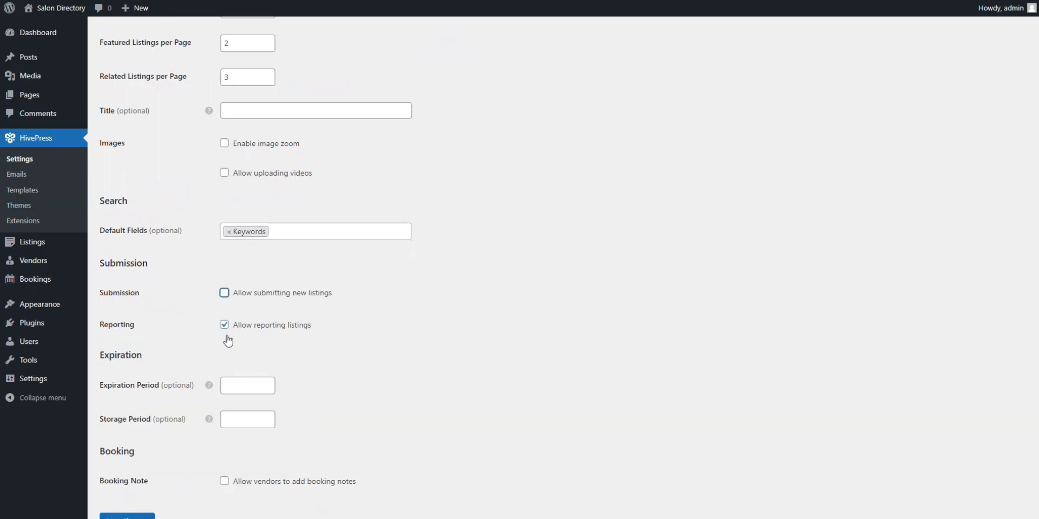
click(224, 294)
scroll(406, 348, down, 3)
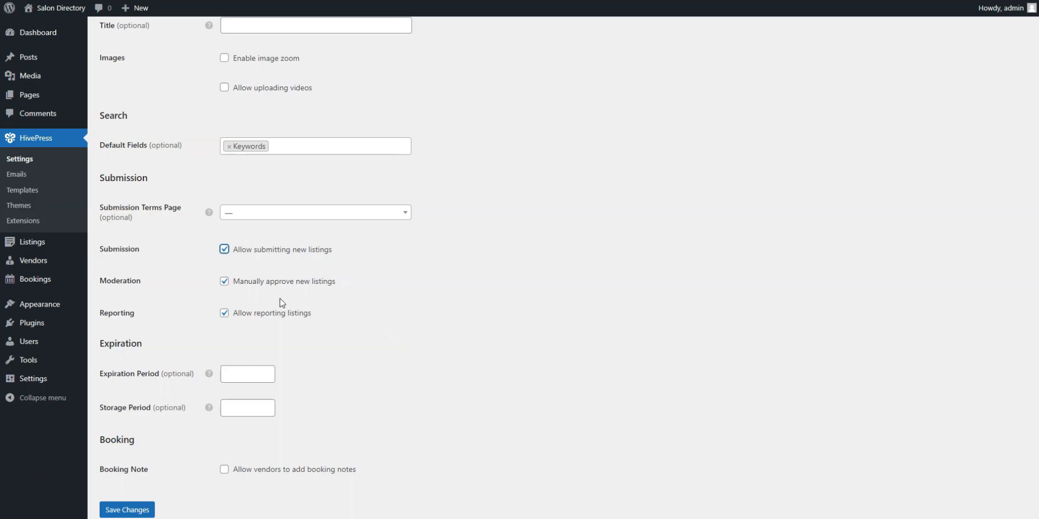
click(225, 283)
scroll(461, 282, up, 5)
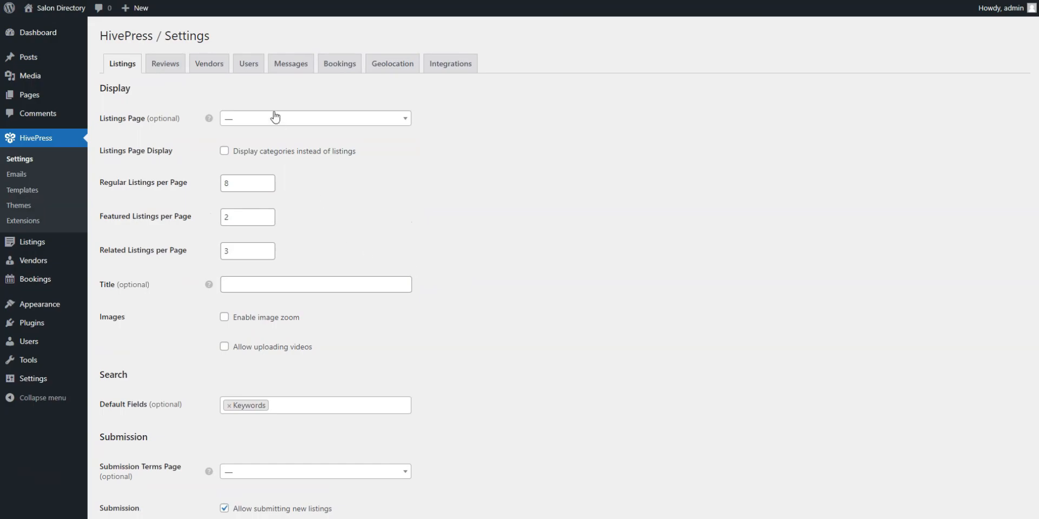
Save email verification for new users, then save Mapbox as the Geolocation map provider
click(249, 64)
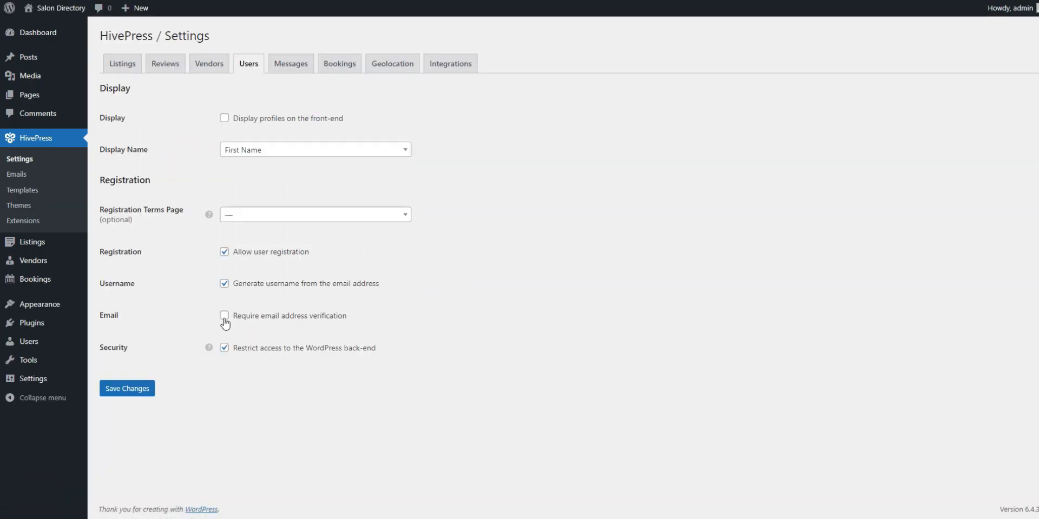
click(119, 389)
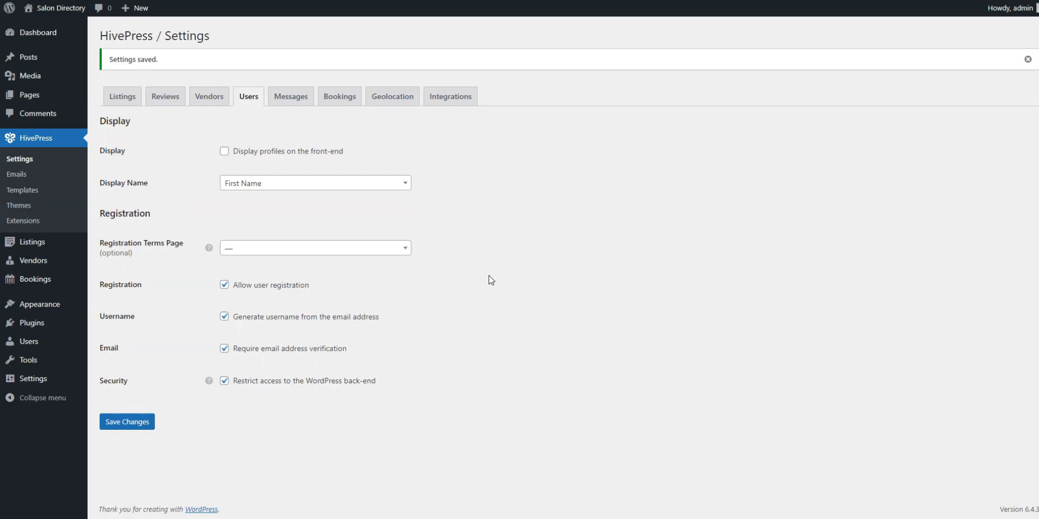
click(401, 101)
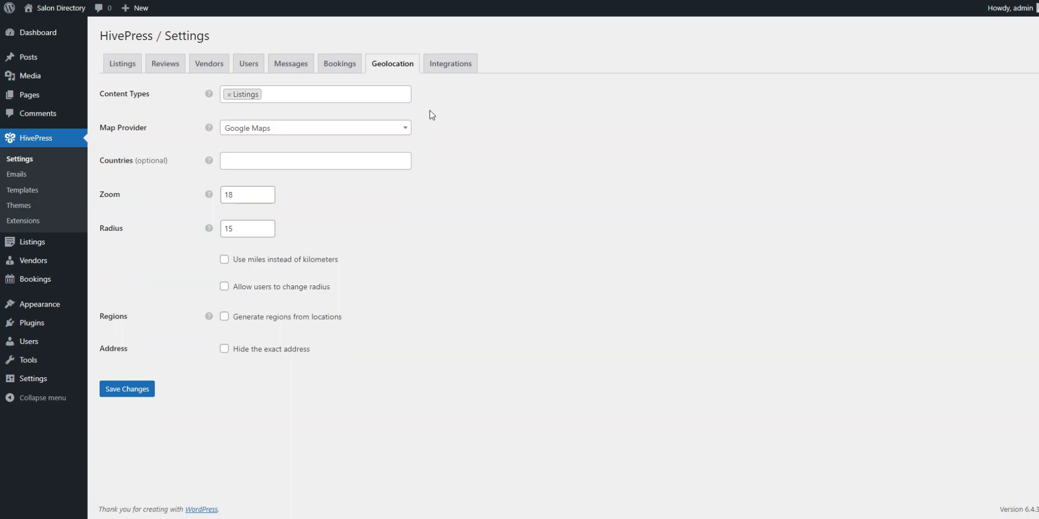
click(405, 131)
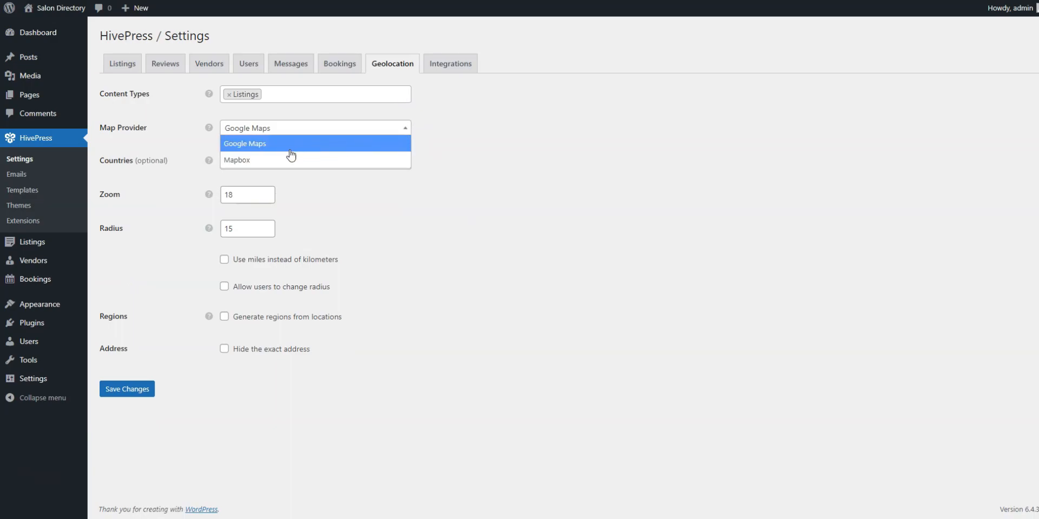
click(271, 161)
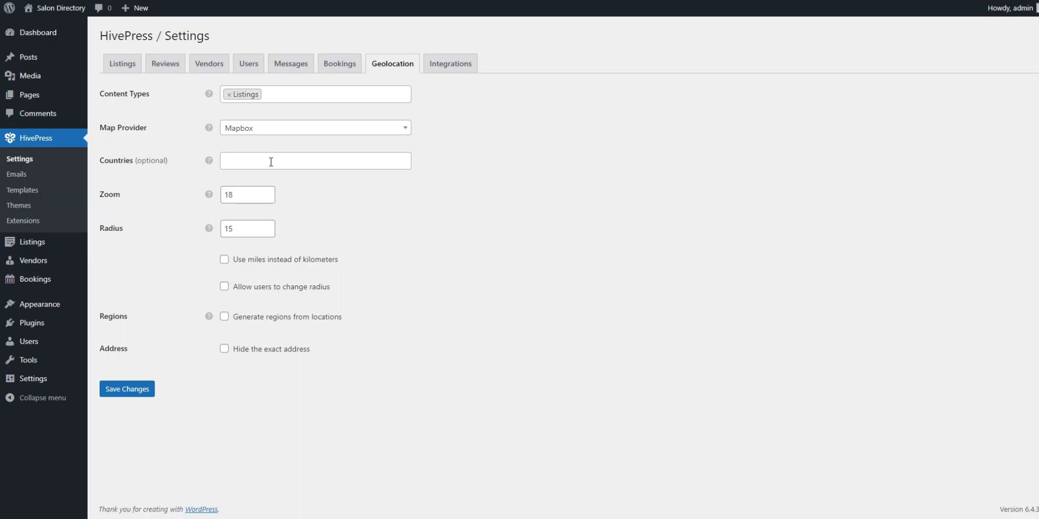
click(141, 391)
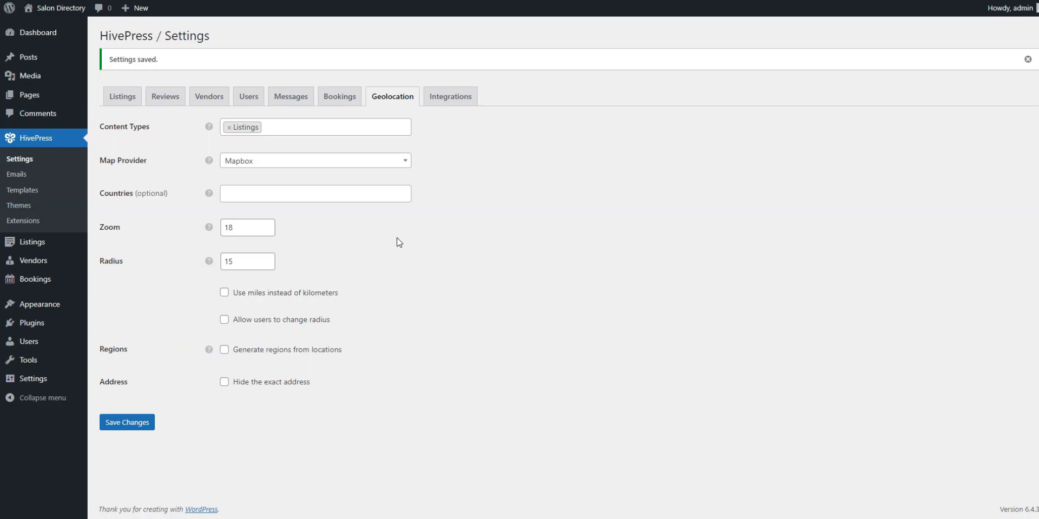
Review the HivePress Bookings options for Syncing, Daily Bookings and Time Slots
click(348, 103)
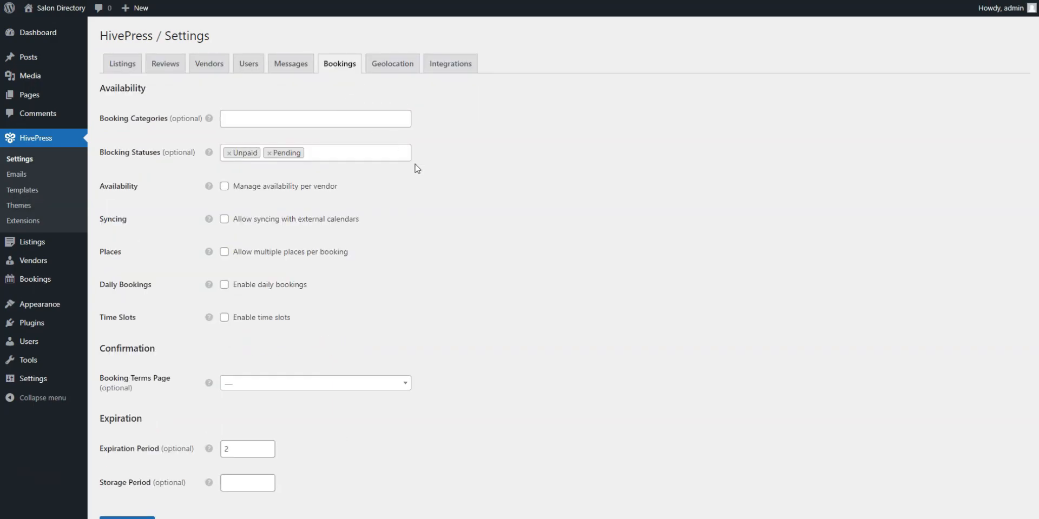
scroll(440, 204, down, 1)
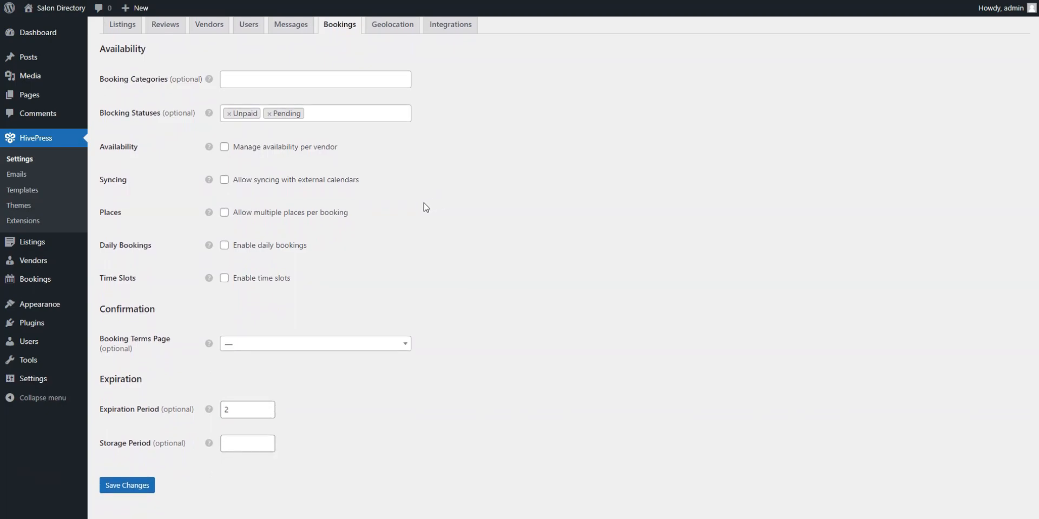
mouse_move(210, 184)
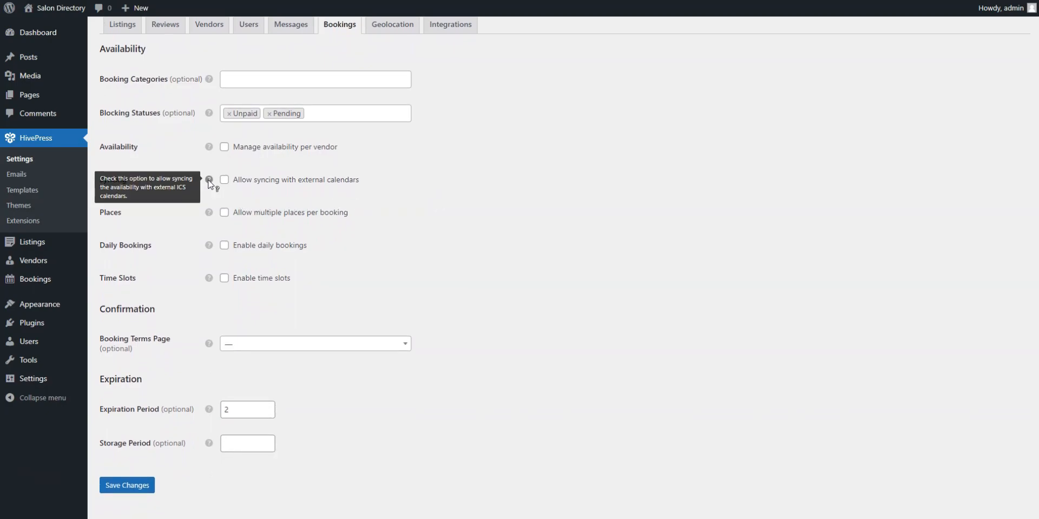
mouse_move(209, 250)
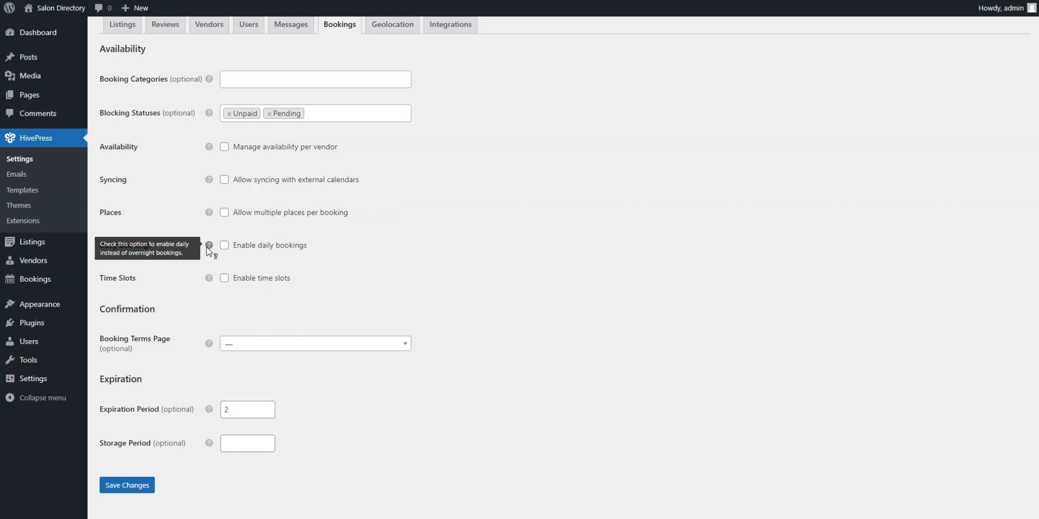
mouse_move(208, 284)
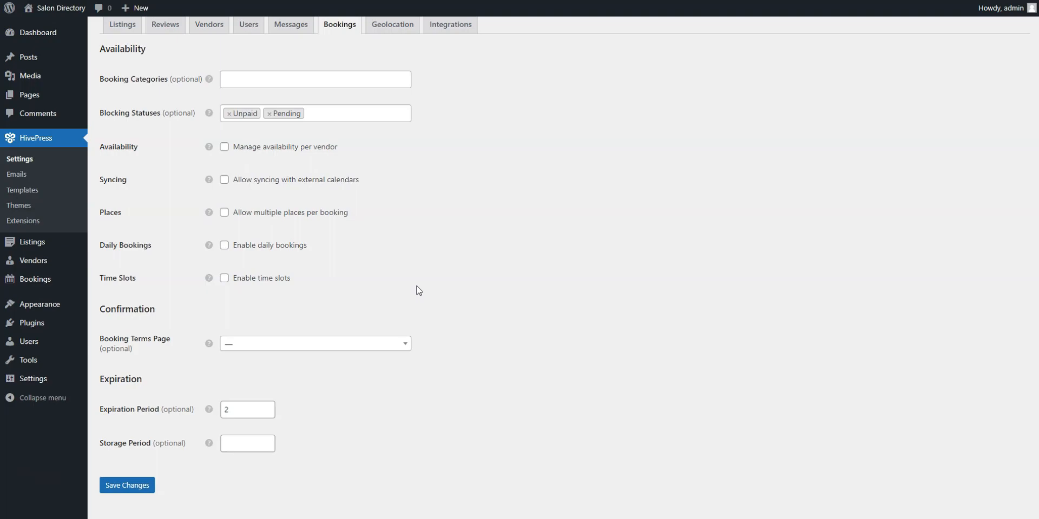
scroll(535, 246, up, 2)
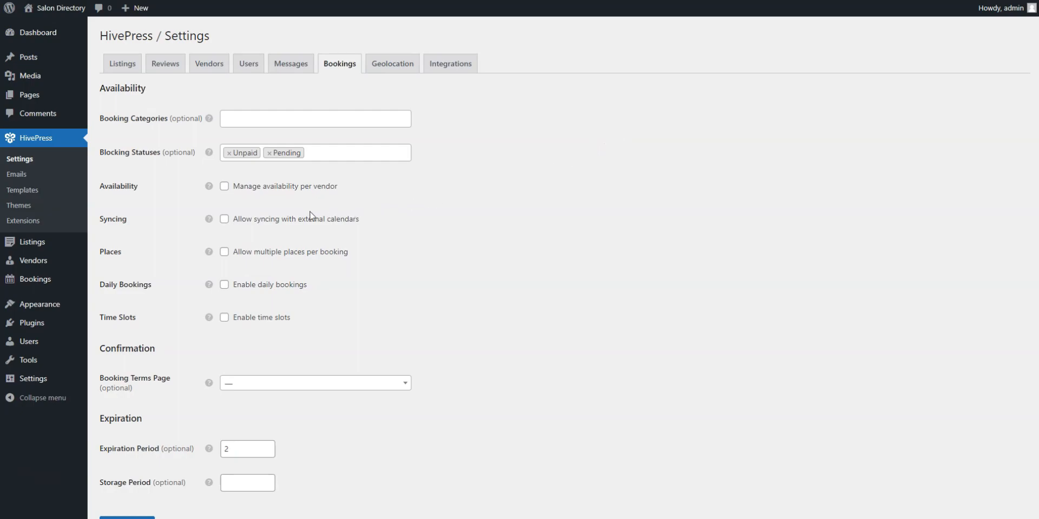
mouse_move(16, 249)
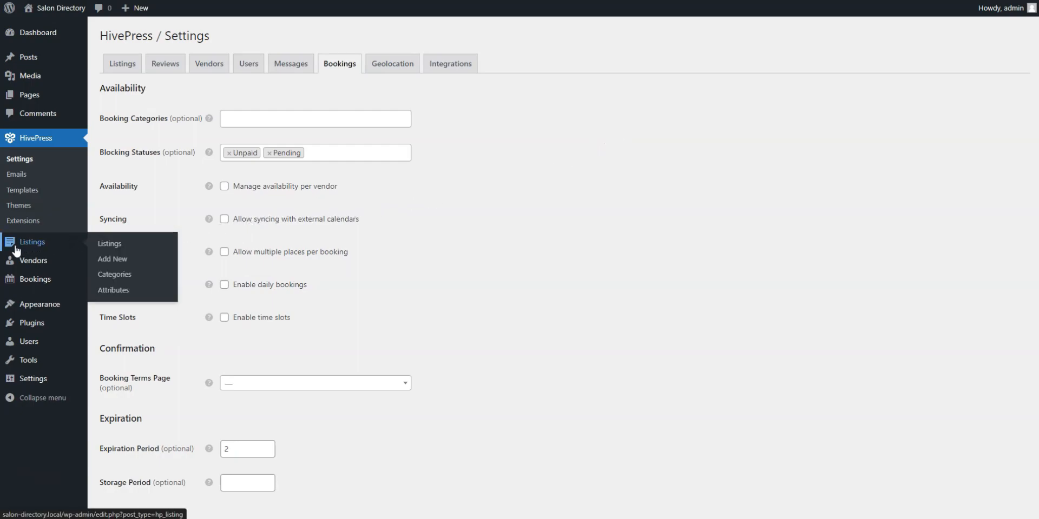
Enter a new category's name and pasted description, uploading barbershop.jpg as its image
click(115, 276)
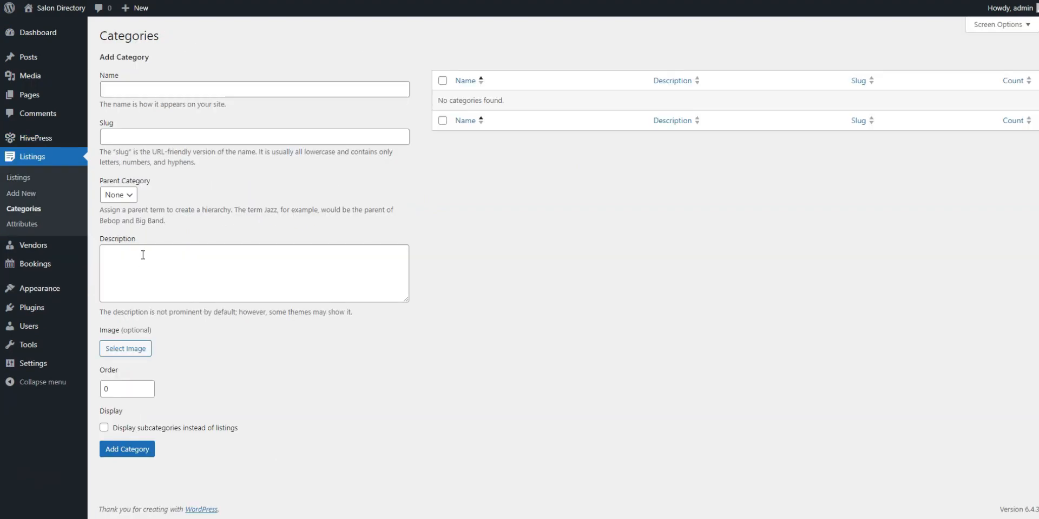
click(197, 91)
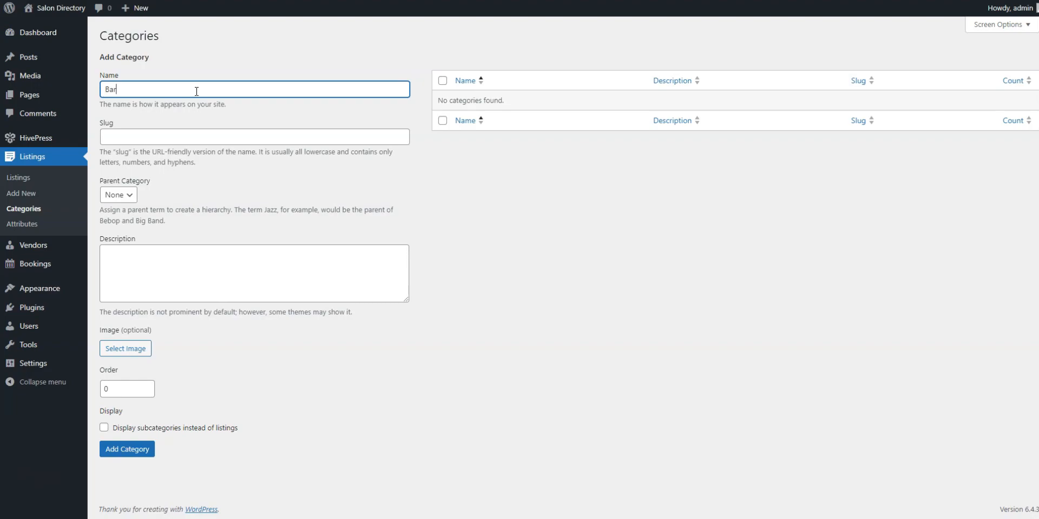
click(178, 250)
text(First skilled barbers specializing in men's grooming, providing precision haircuts, classic shaves, and grooming services for a polished look.)
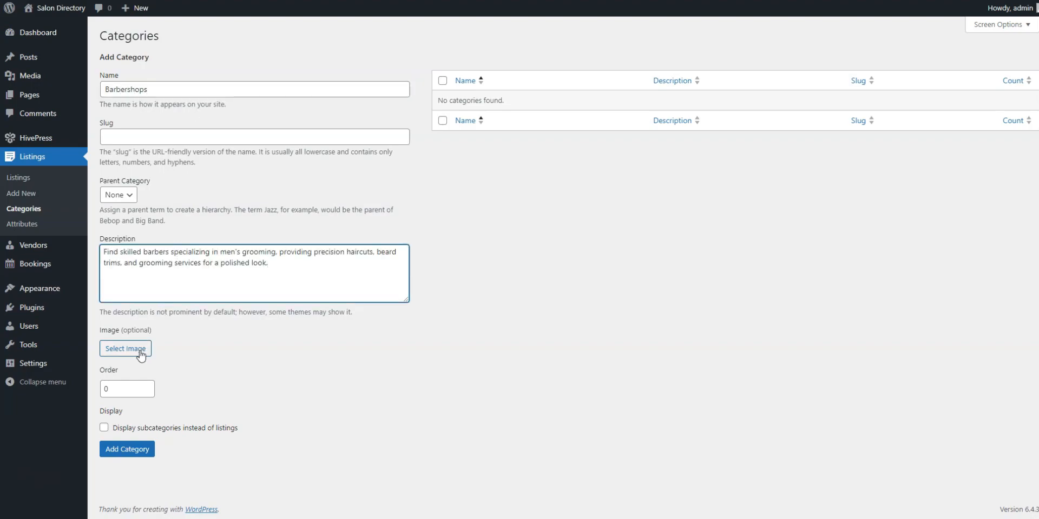
click(142, 351)
click(513, 256)
double_click(193, 41)
click(975, 490)
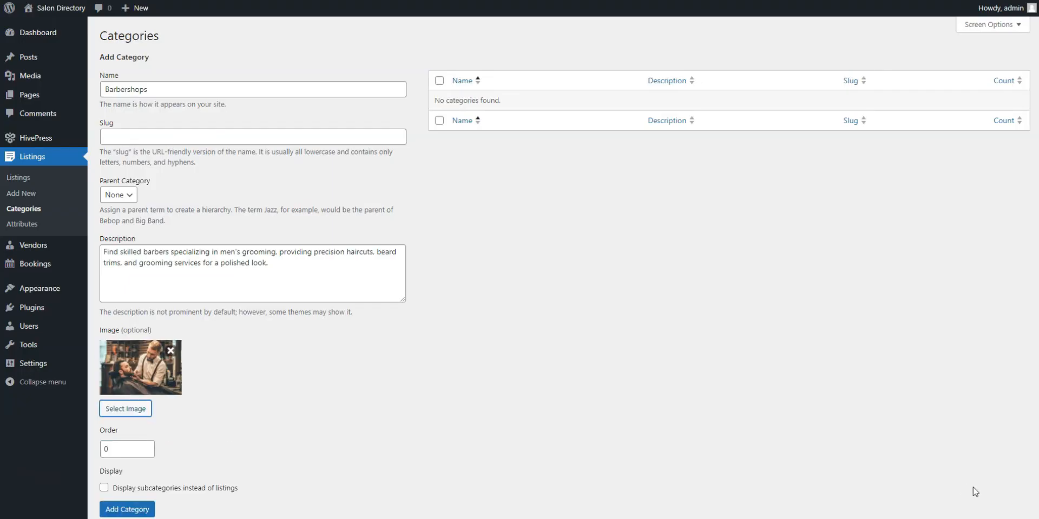
Add the Barbershops category with no parent, then go to Listings > Attributes
click(132, 194)
click(297, 193)
scroll(292, 211, down, 1)
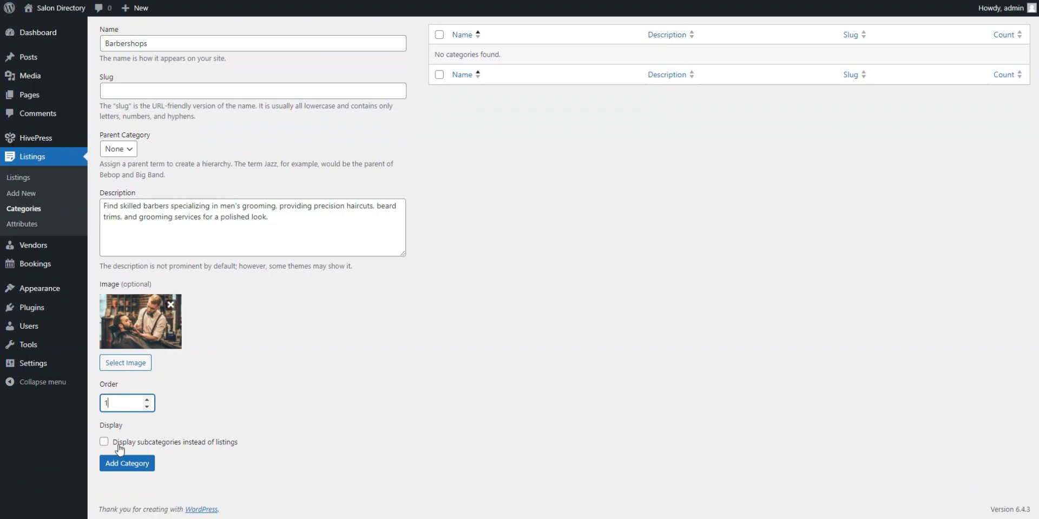
click(116, 466)
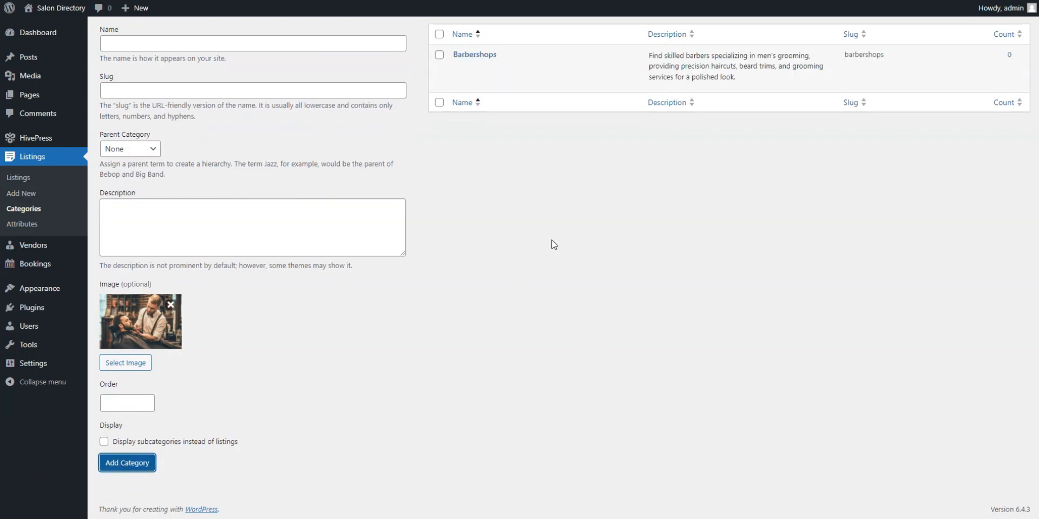
scroll(559, 246, up, 2)
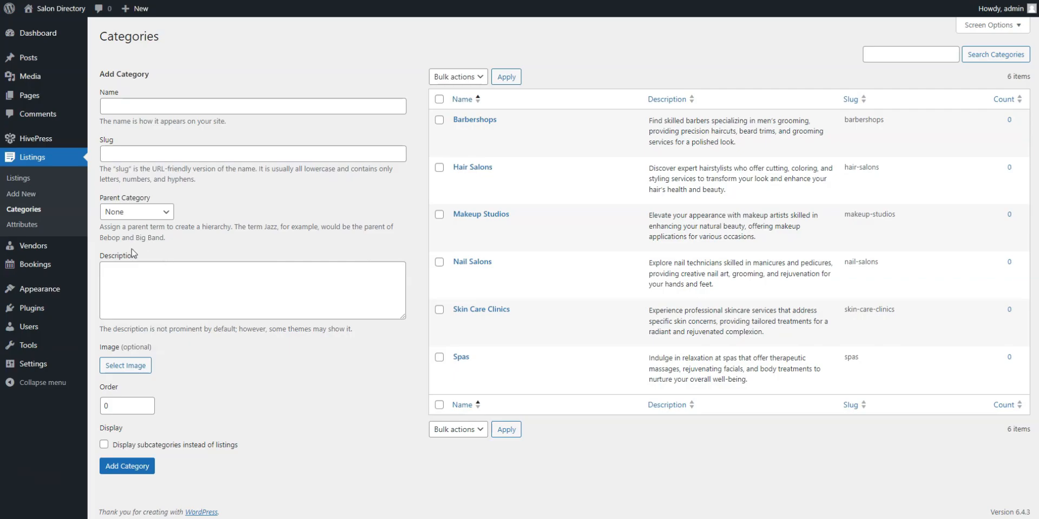
click(25, 225)
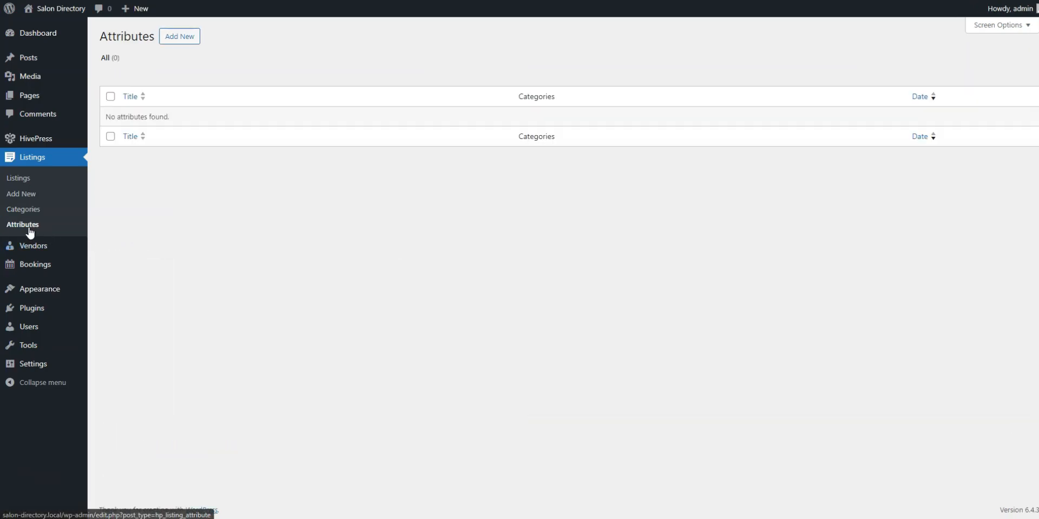
Create a vendor-editable Contact Number attribute with field name contact_number
click(184, 36)
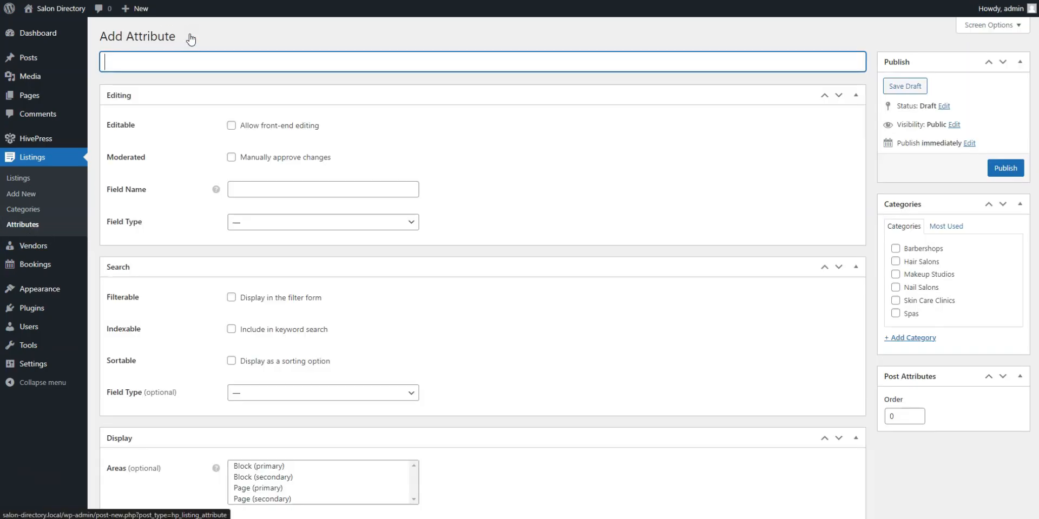
text(Contact Number)
click(476, 117)
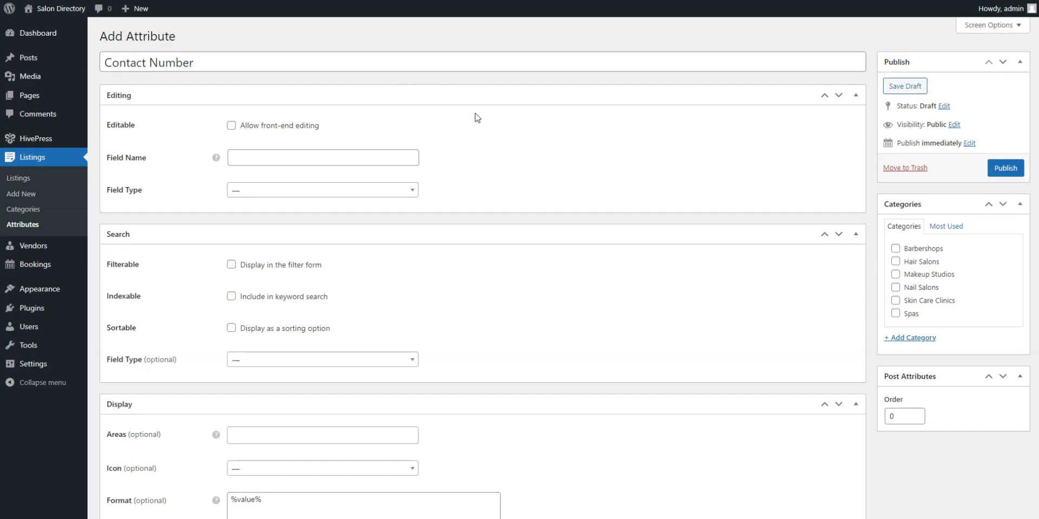
click(238, 126)
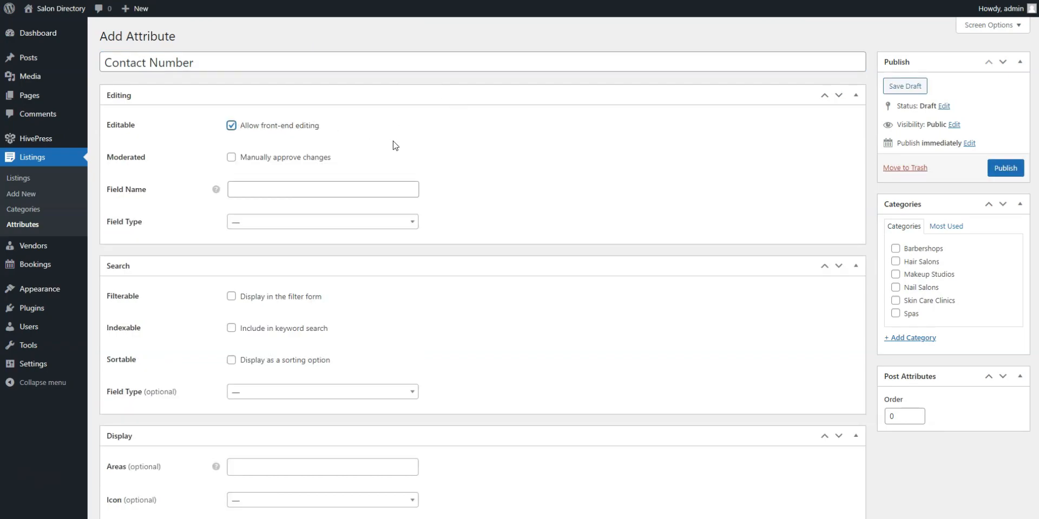
click(393, 185)
text(co)
click(342, 219)
Make Contact Number a required Phone field
click(300, 222)
scroll(286, 305, down, 3)
scroll(271, 303, down, 1)
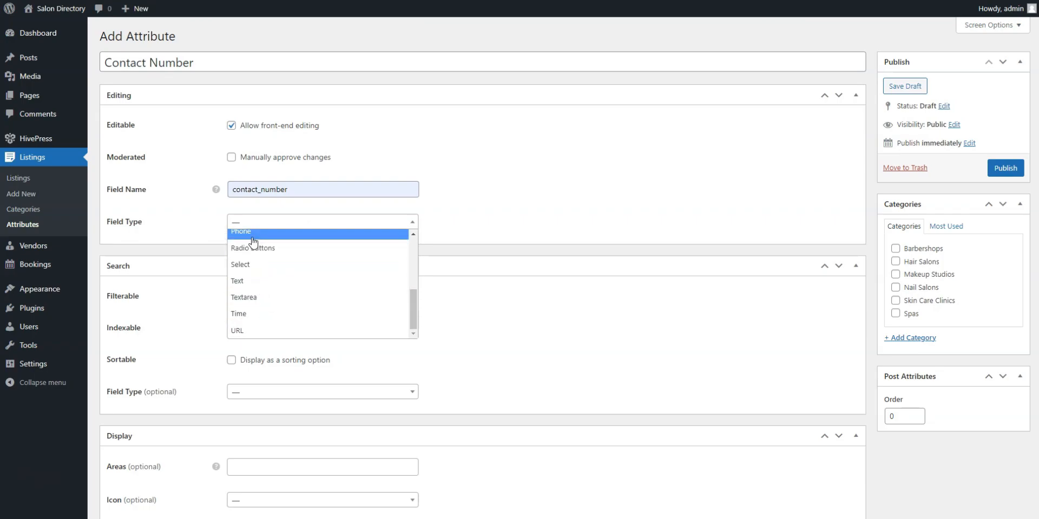
click(250, 233)
click(231, 158)
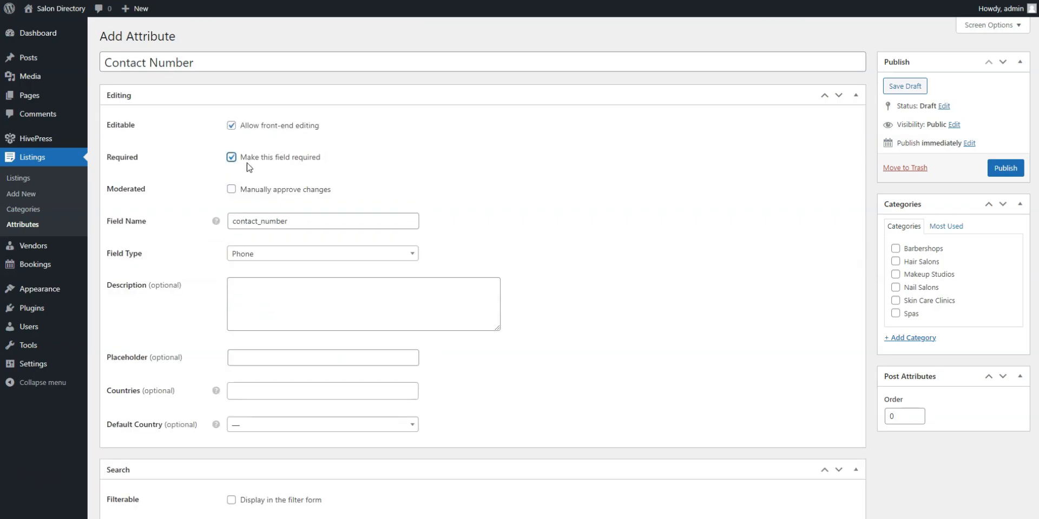
scroll(727, 254, down, 3)
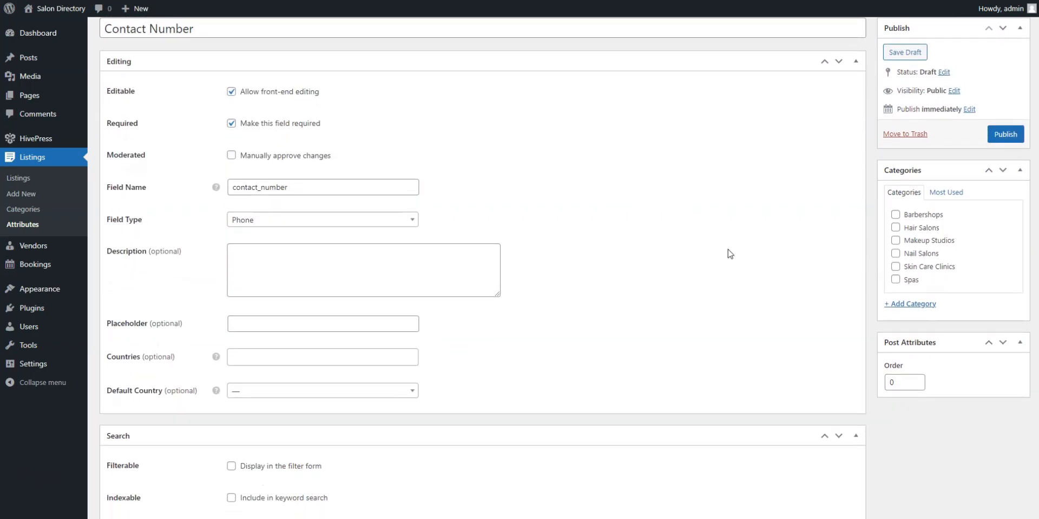
scroll(730, 254, down, 3)
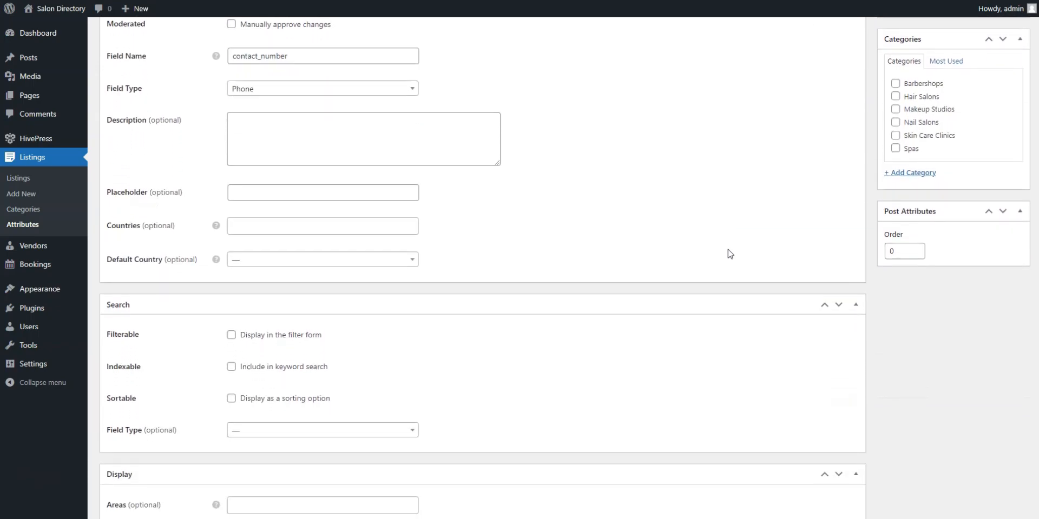
scroll(729, 254, down, 1)
scroll(668, 283, down, 3)
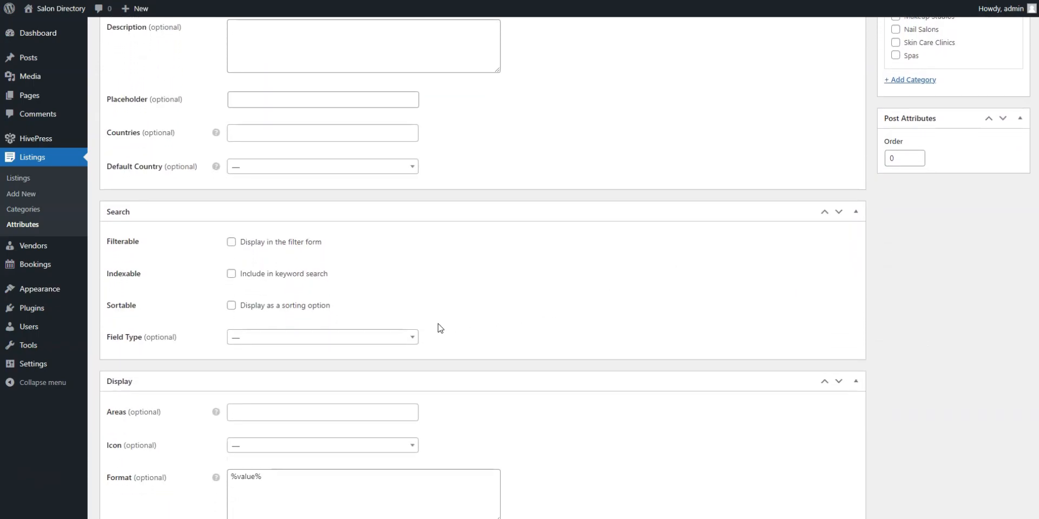
scroll(385, 329, down, 1)
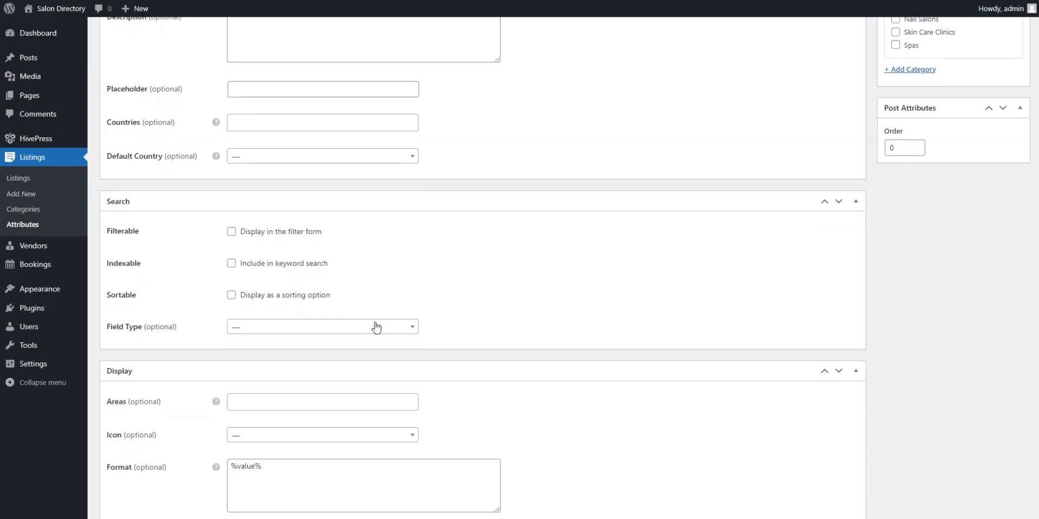
scroll(539, 294, down, 2)
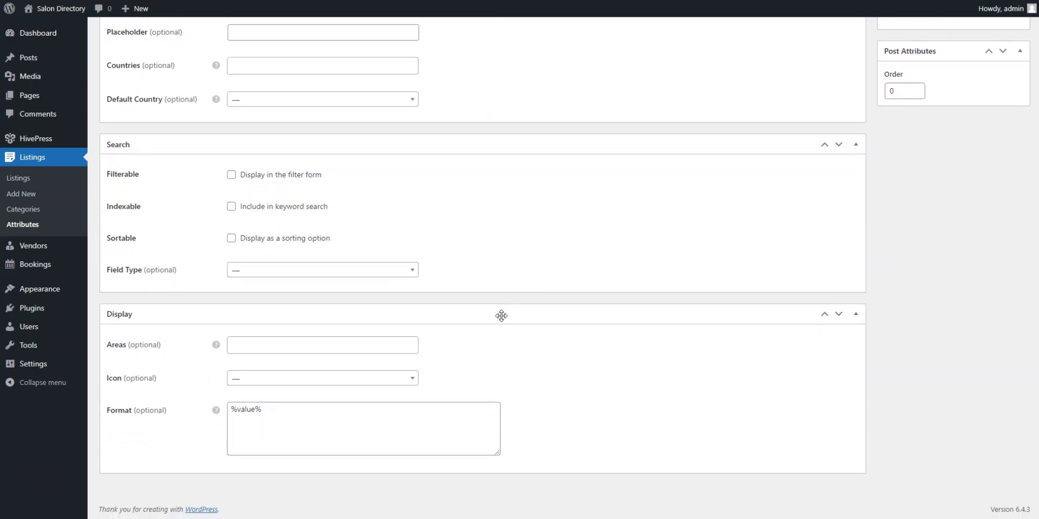
Display it in the Block (primary) and Page (primary) areas with the phone icon
mouse_move(219, 353)
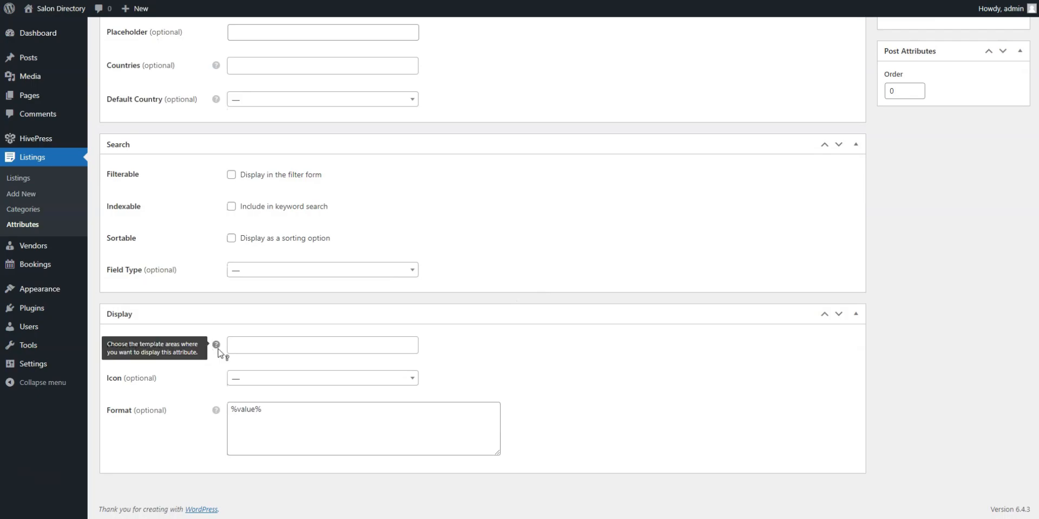
click(242, 347)
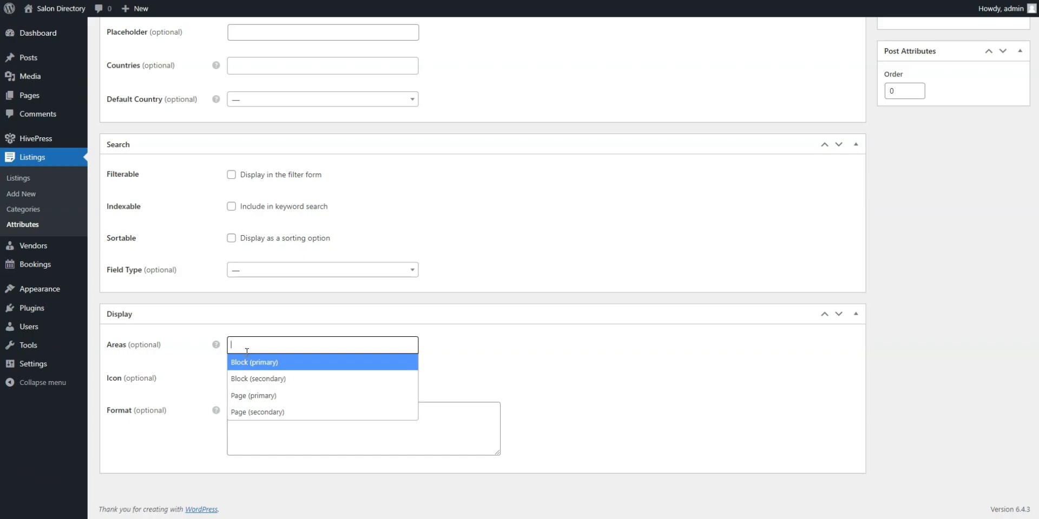
click(253, 365)
click(295, 348)
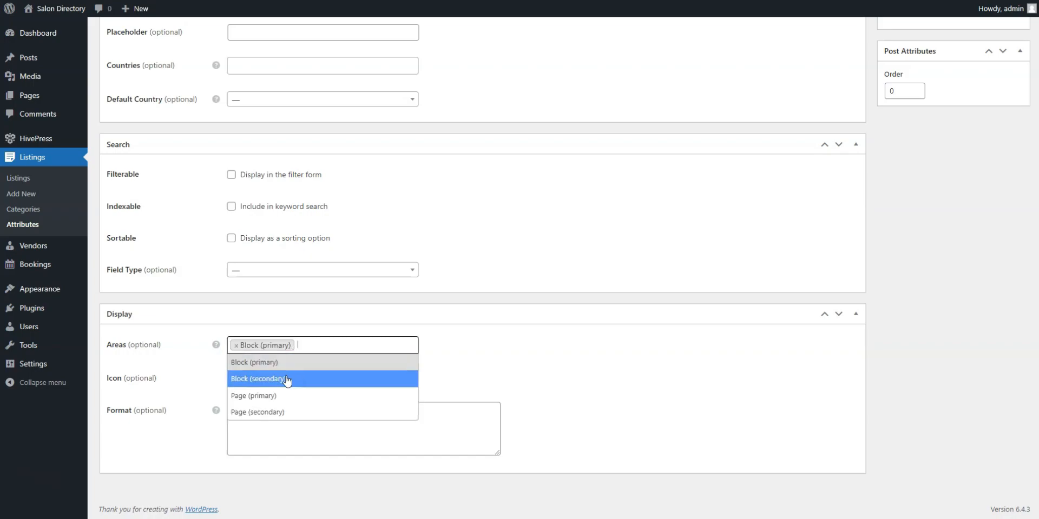
click(277, 396)
click(272, 381)
text(phone)
scroll(273, 349, down, 1)
click(269, 331)
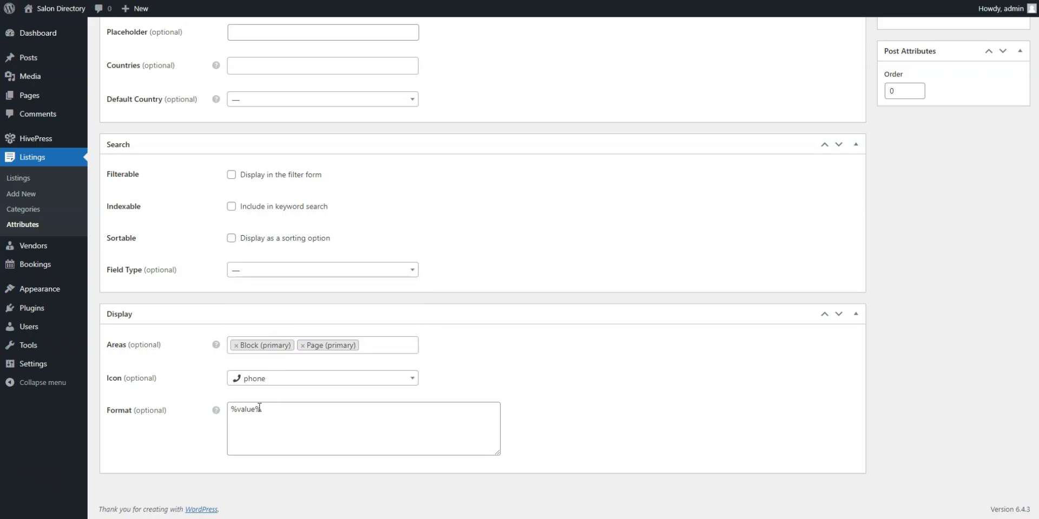
Prefix the format with '%icon% %label%:' and publish the attribute
click(233, 409)
text(%icon% %labe)
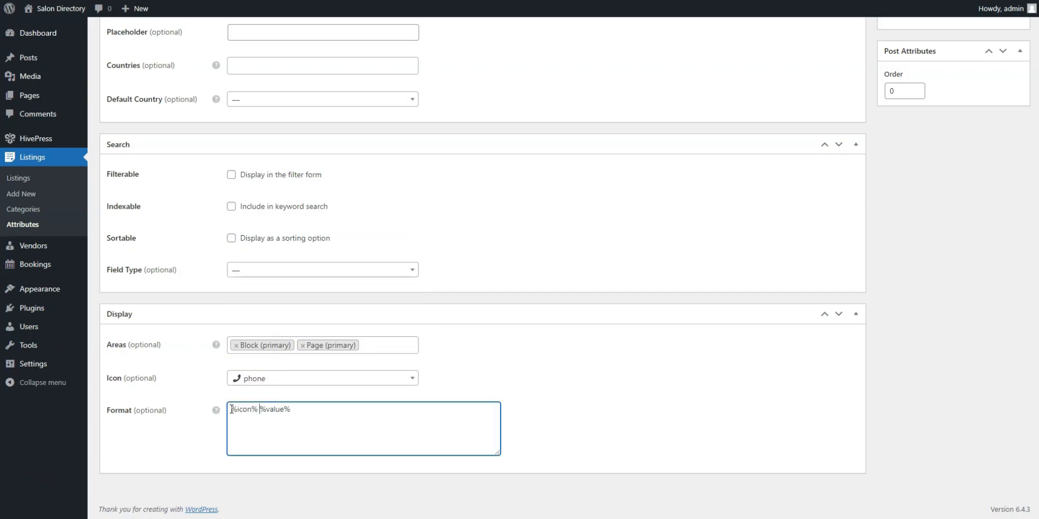
text(l%: %)
scroll(734, 354, up, 6)
click(998, 169)
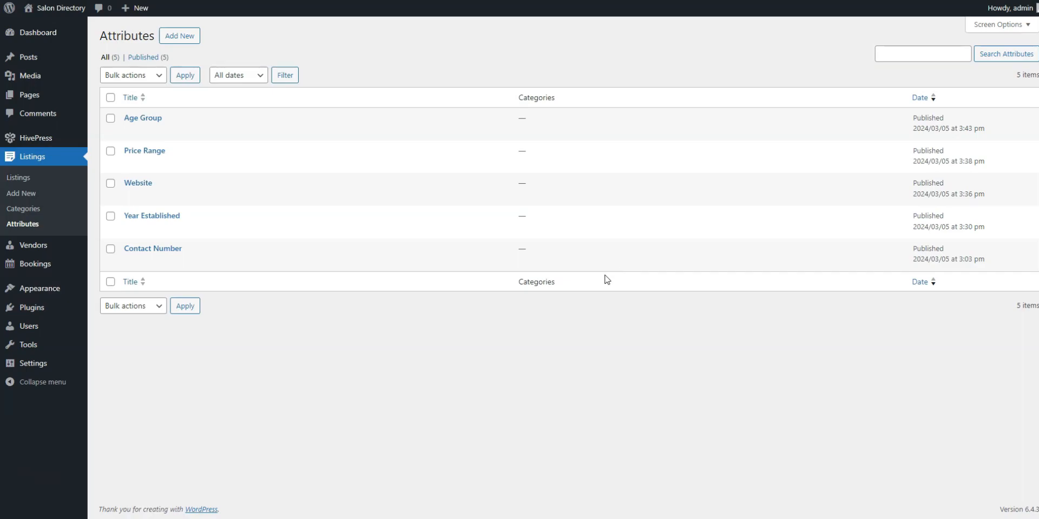
mouse_move(30, 101)
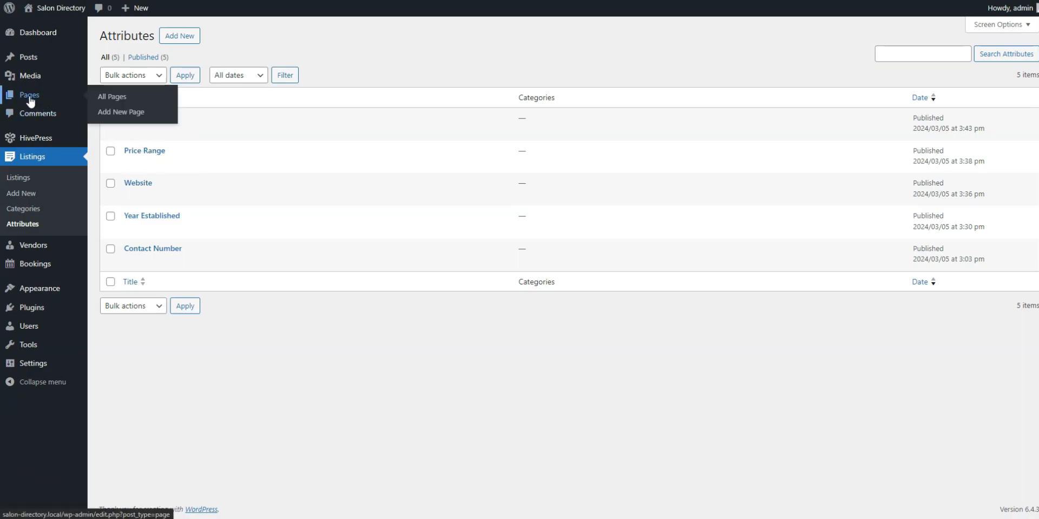
Create a new page titled Home
click(128, 115)
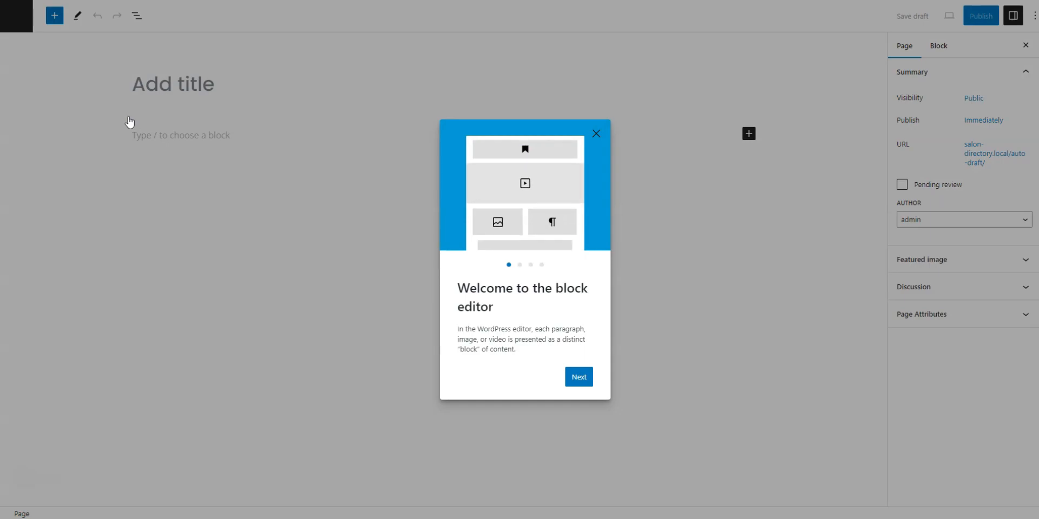
click(596, 134)
click(166, 87)
text(Home)
Add a heading with the pasted welcome sentence, followed by a Read More break
click(174, 139)
text(/)
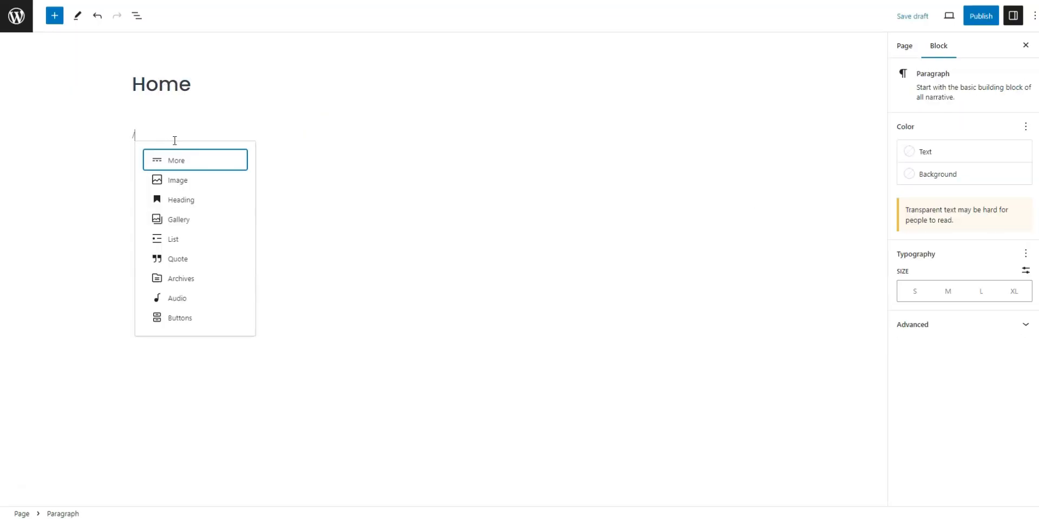
click(184, 200)
text(Welcome to the ultimate beauty sanctuary – a curated haven where self-care meets elegance.)
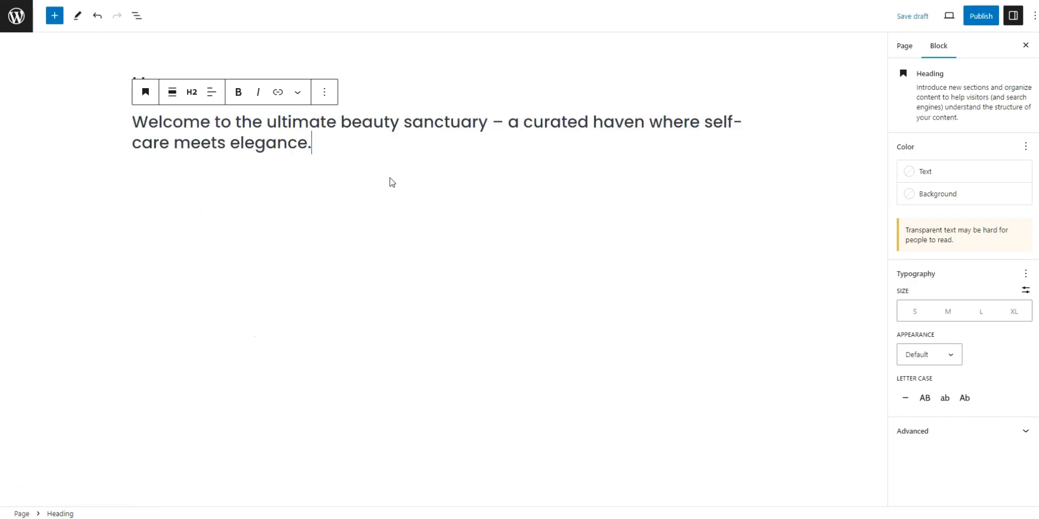
key(Return)
text(/)
click(209, 222)
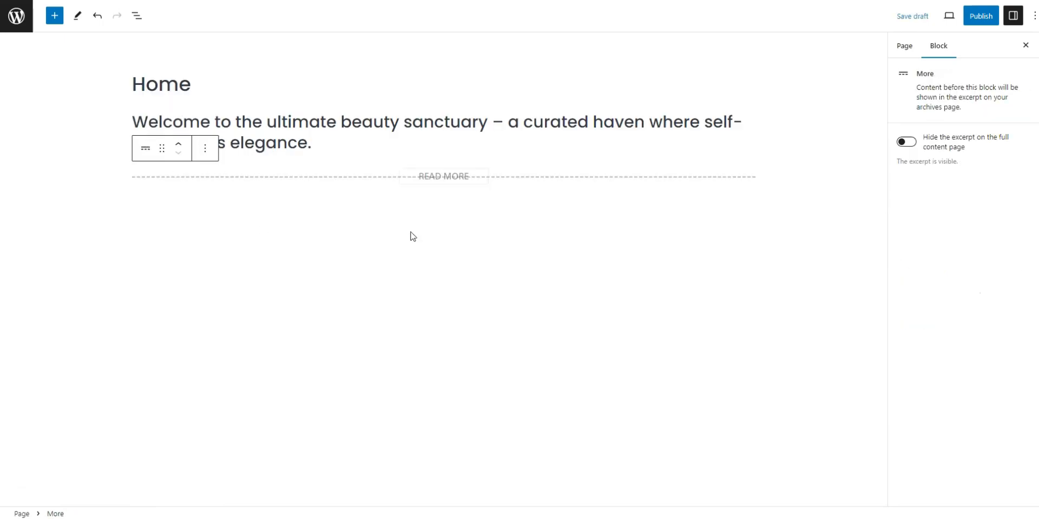
click(792, 210)
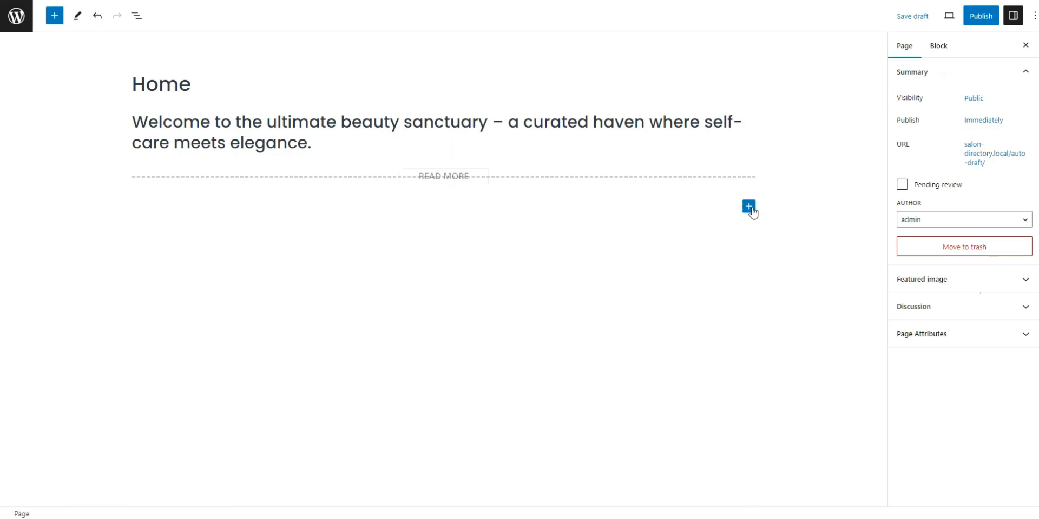
Insert the HivePress Listing Search Form and Listing Categories blocks
click(749, 207)
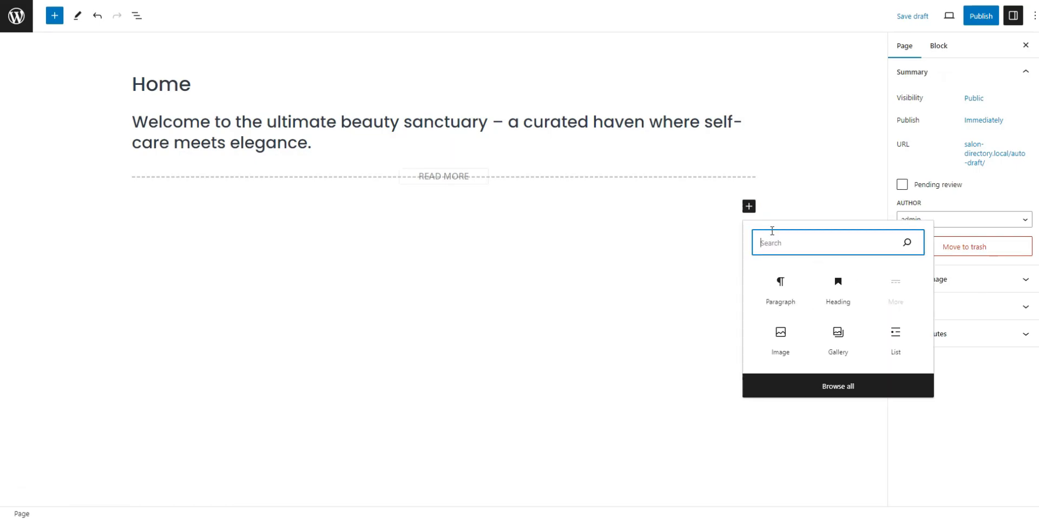
text(HivePress)
click(829, 413)
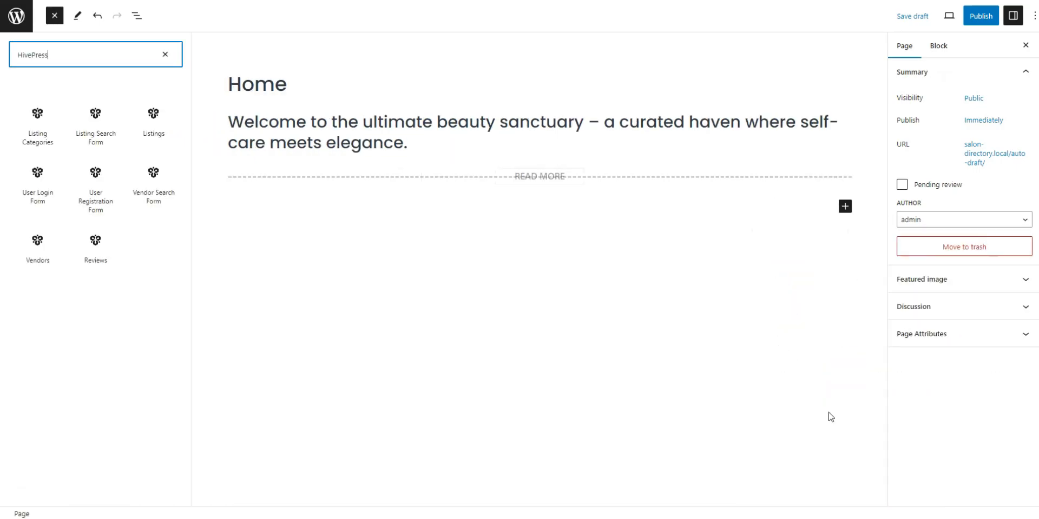
click(96, 136)
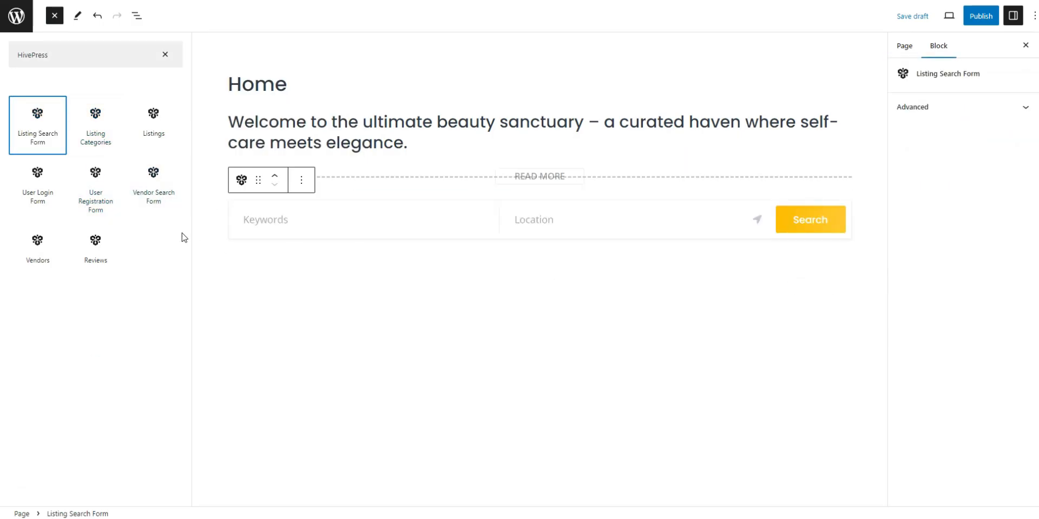
click(96, 138)
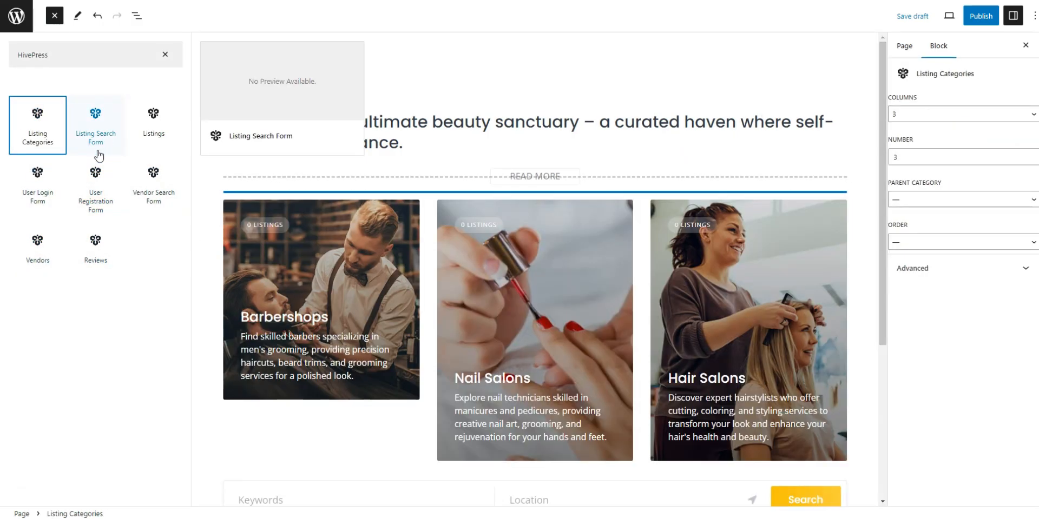
scroll(568, 378, down, 2)
click(586, 426)
Move the search form above the categories and show six categories in the Listing Categories block
click(650, 390)
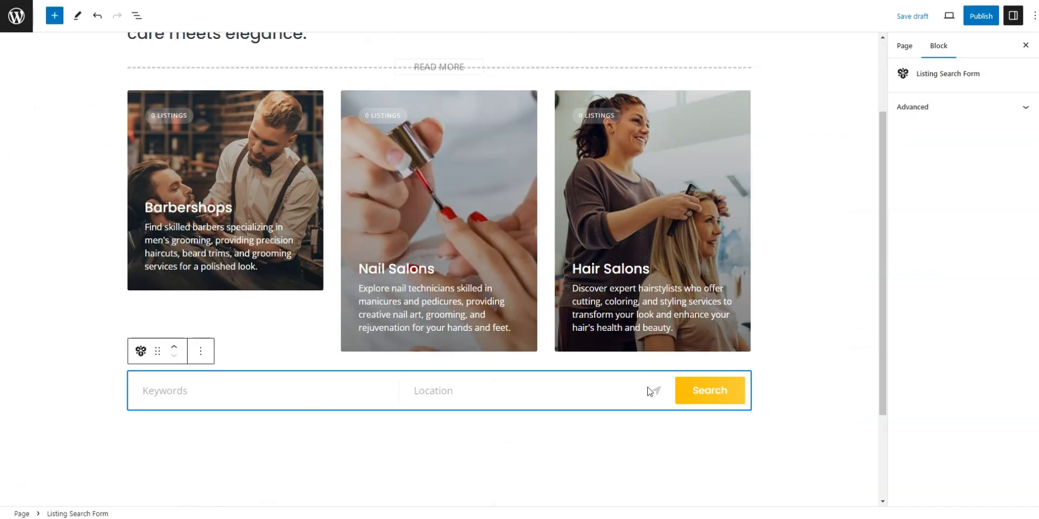
click(173, 348)
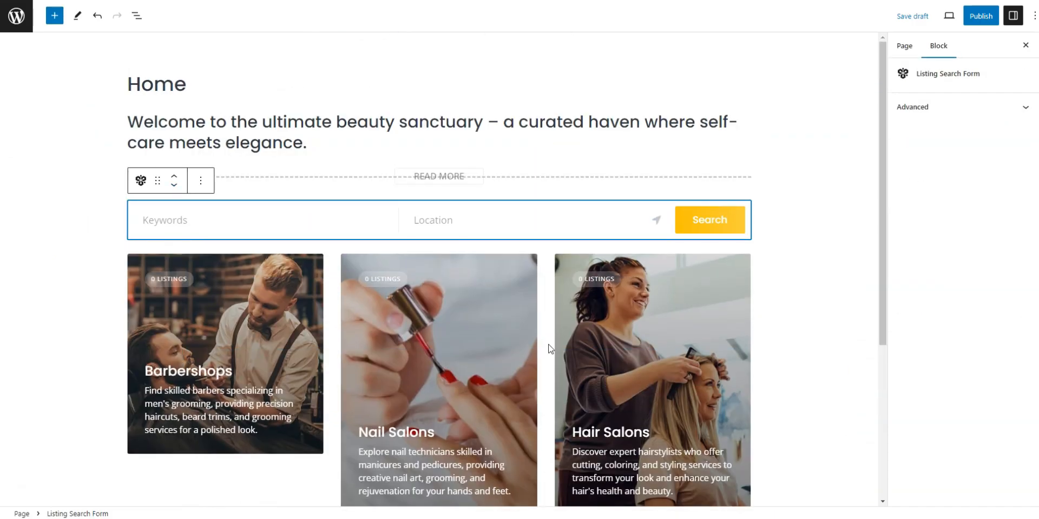
scroll(875, 258, down, 1)
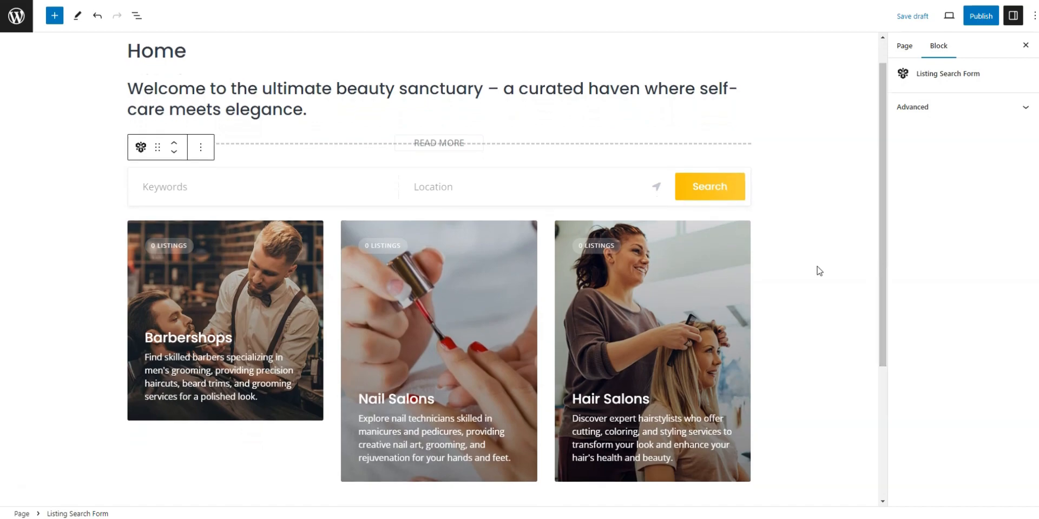
click(427, 299)
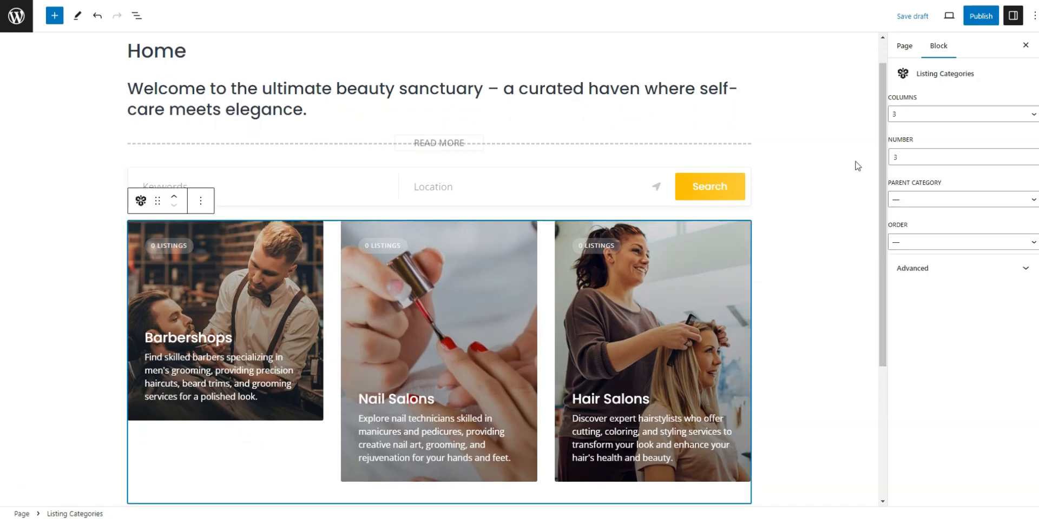
click(901, 157)
drag(901, 157, 892, 159)
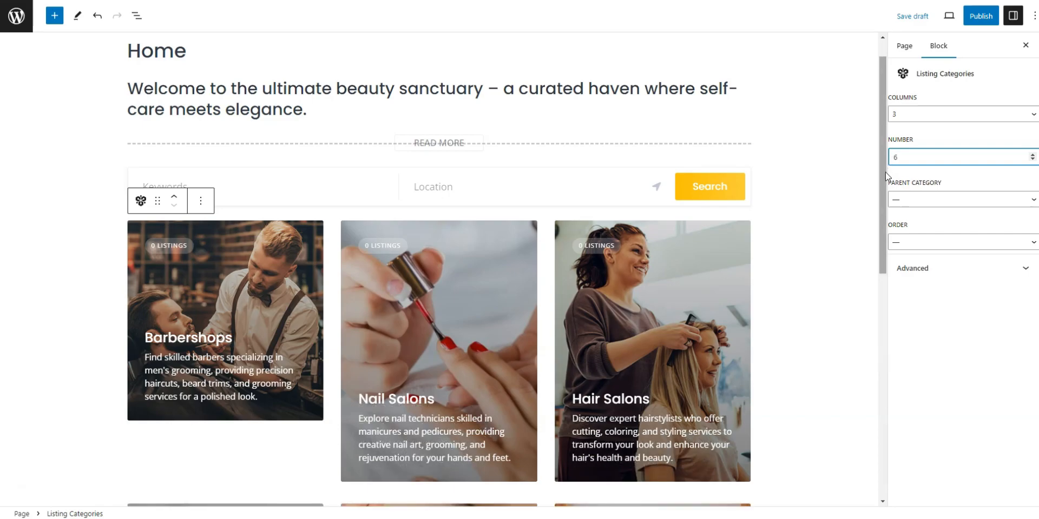
mouse_move(885, 201)
mouse_down()
mouse_move(878, 342)
mouse_move(885, 184)
mouse_up()
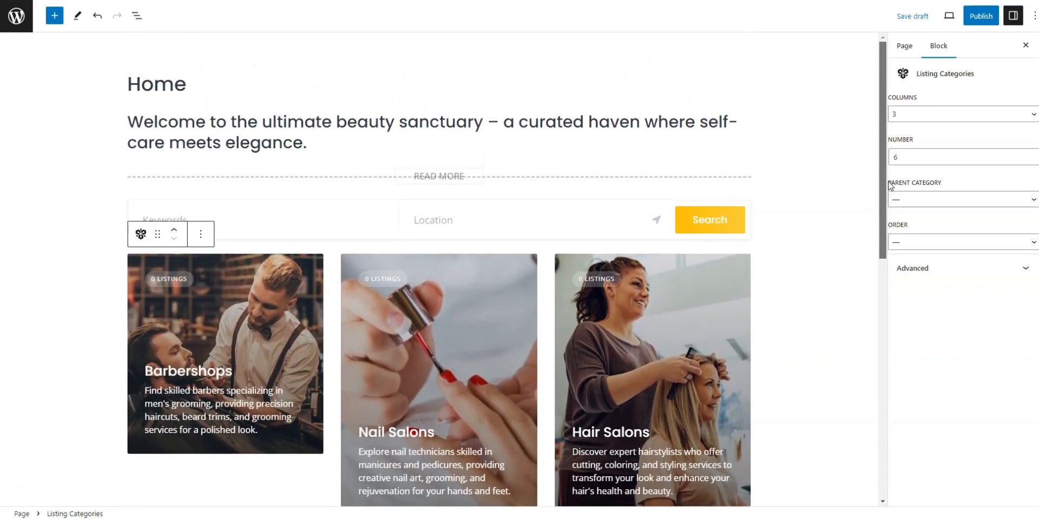
click(811, 217)
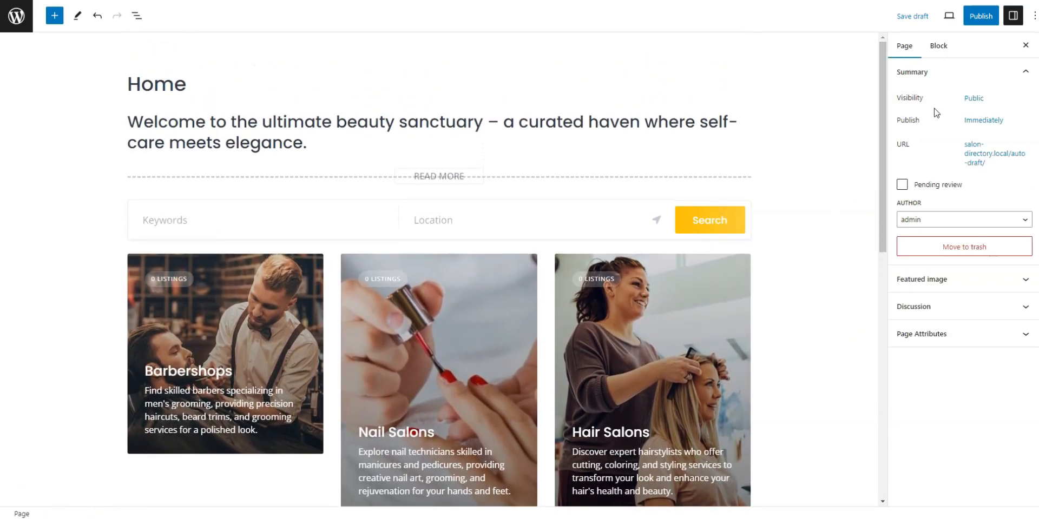
Publish the Home page and return to the pages list
click(980, 16)
click(955, 20)
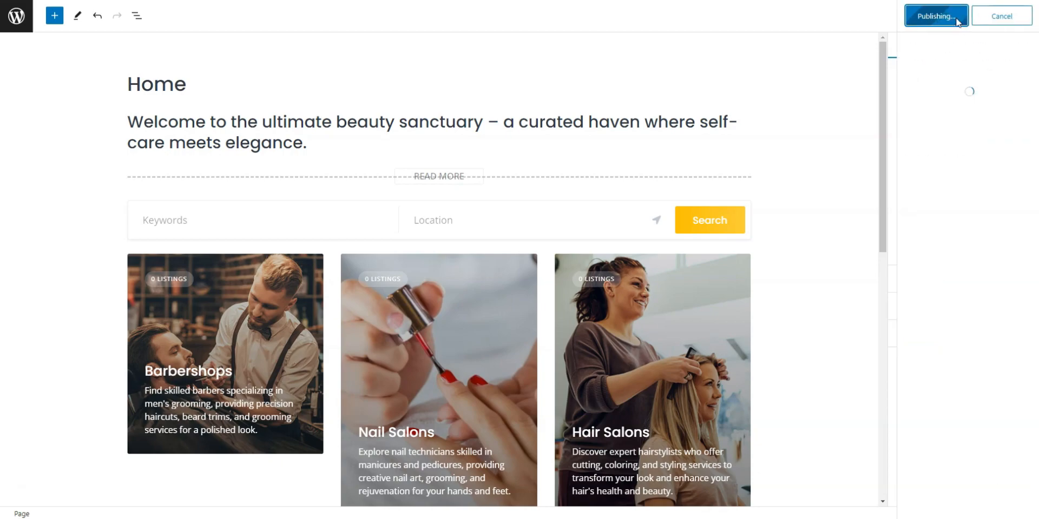
click(1031, 15)
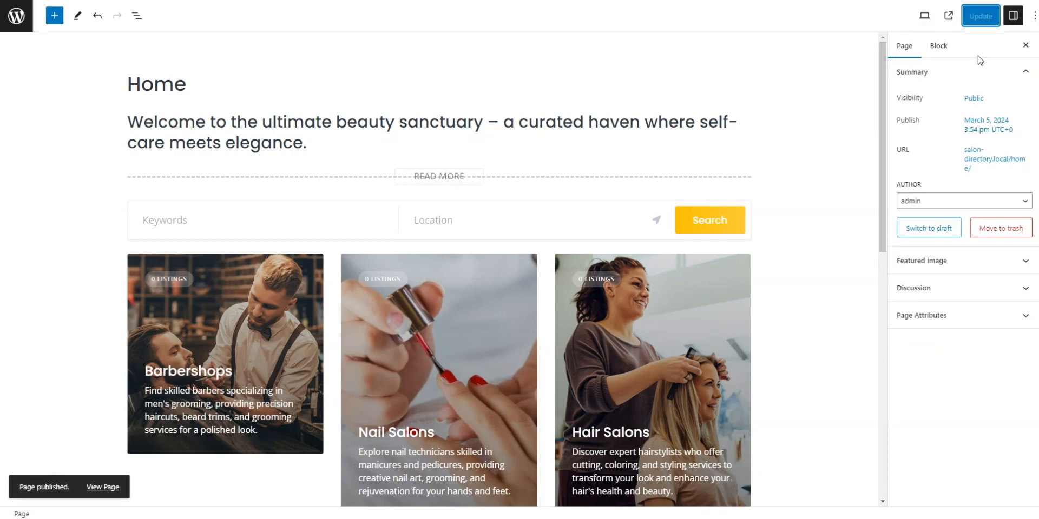
click(13, 20)
In Reading settings, make Home the static homepage and save the change
mouse_move(33, 333)
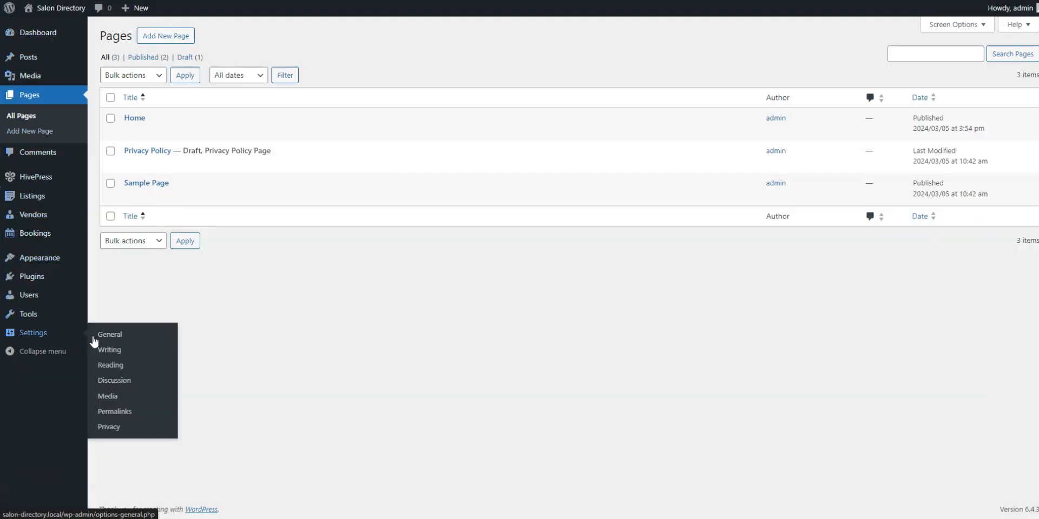
click(110, 366)
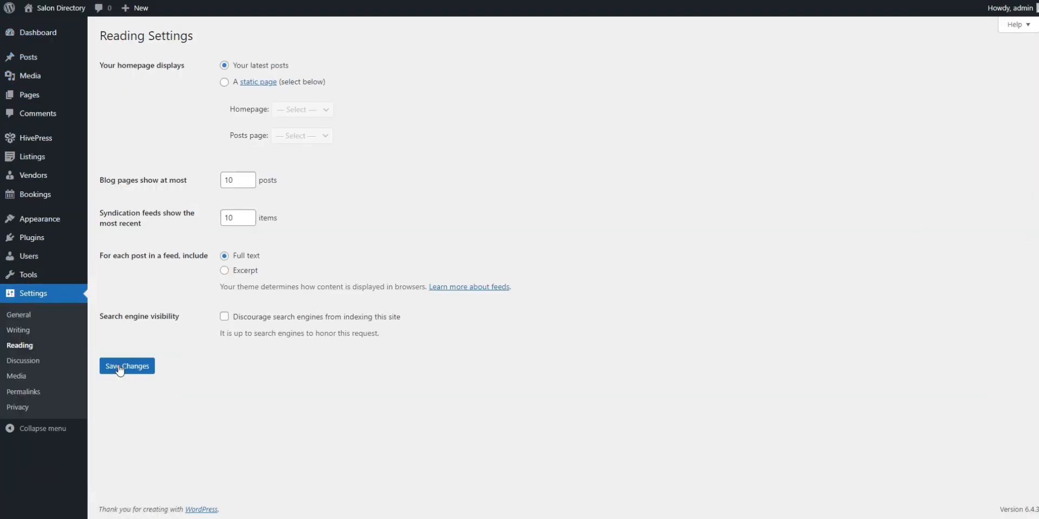
click(224, 82)
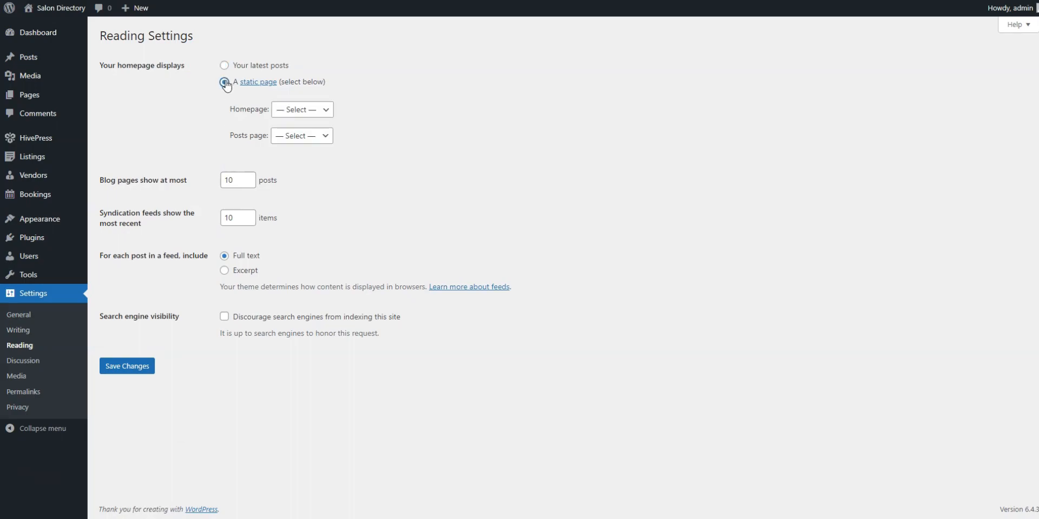
click(293, 110)
click(300, 135)
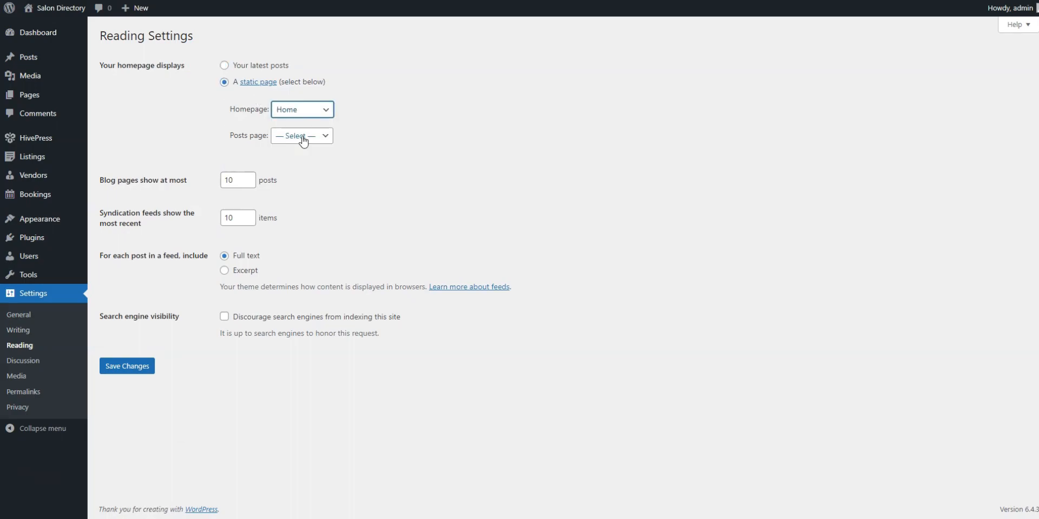
click(130, 368)
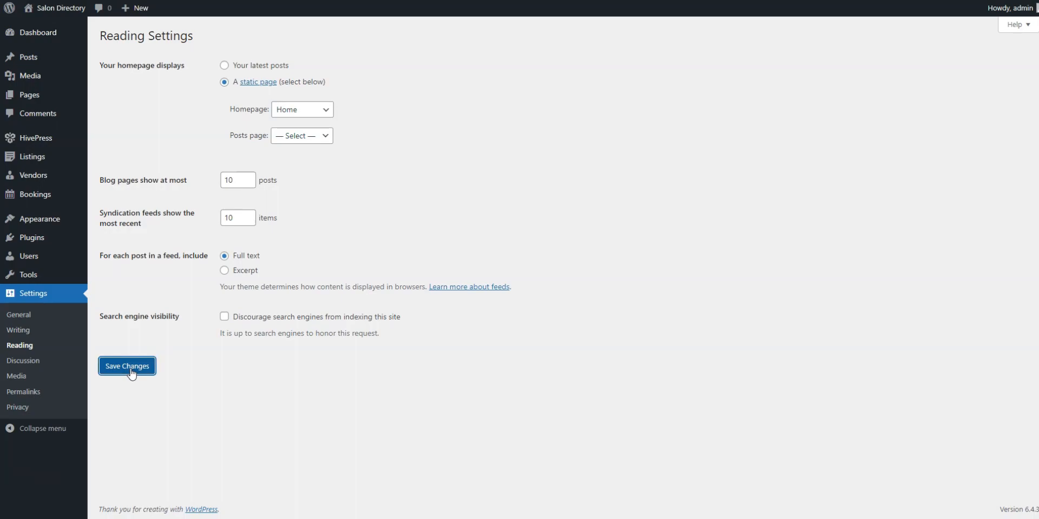
click(326, 170)
click(310, 248)
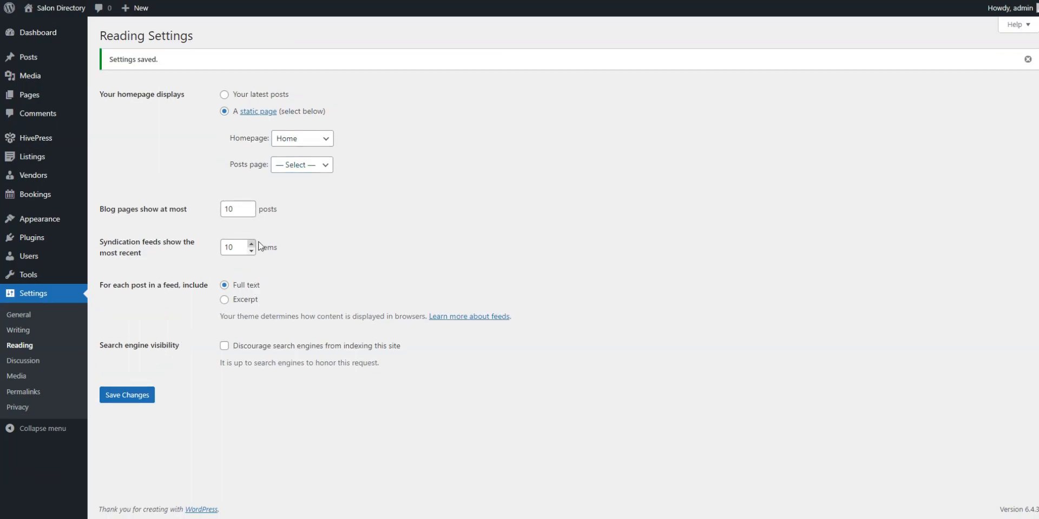
View the live Salon Directory homepage and scroll through its welcome text and categories
mouse_move(59, 10)
click(59, 27)
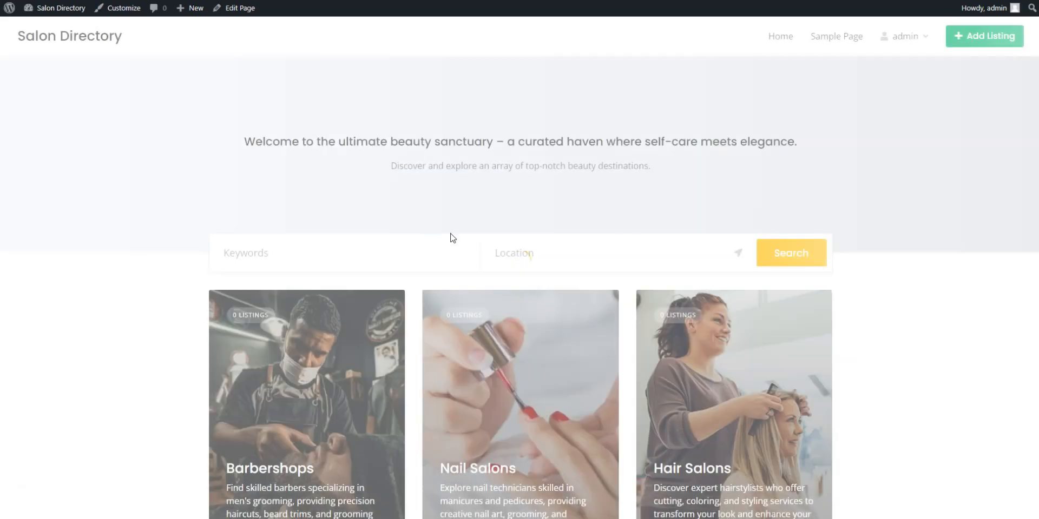
scroll(948, 273, down, 1)
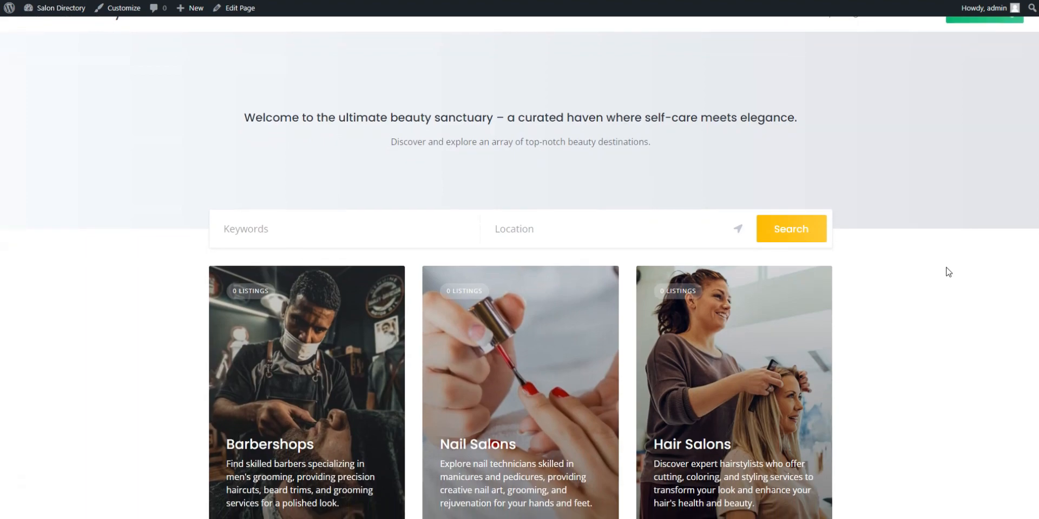
scroll(948, 272, up, 1)
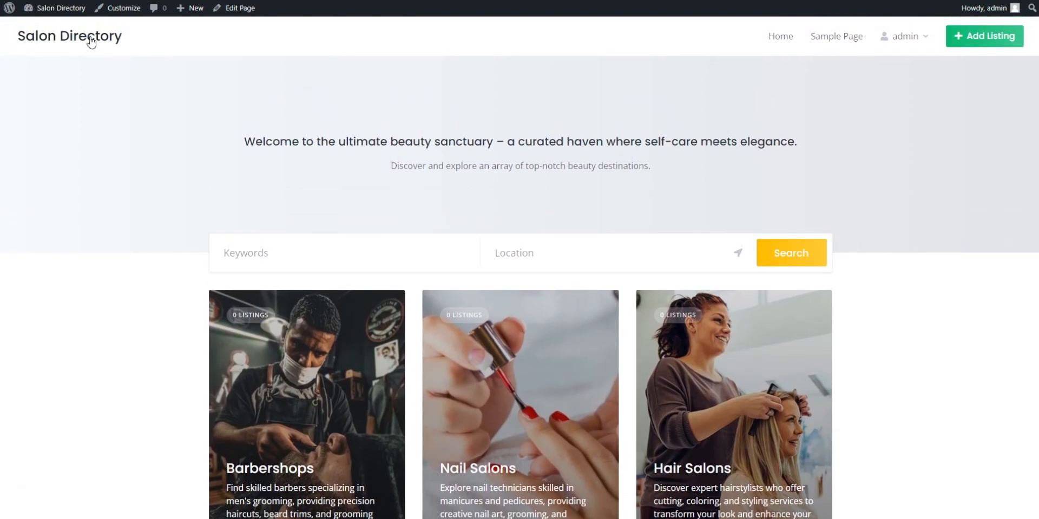
Upload the 'header image' file, crop it, and publish it as the header image
click(103, 12)
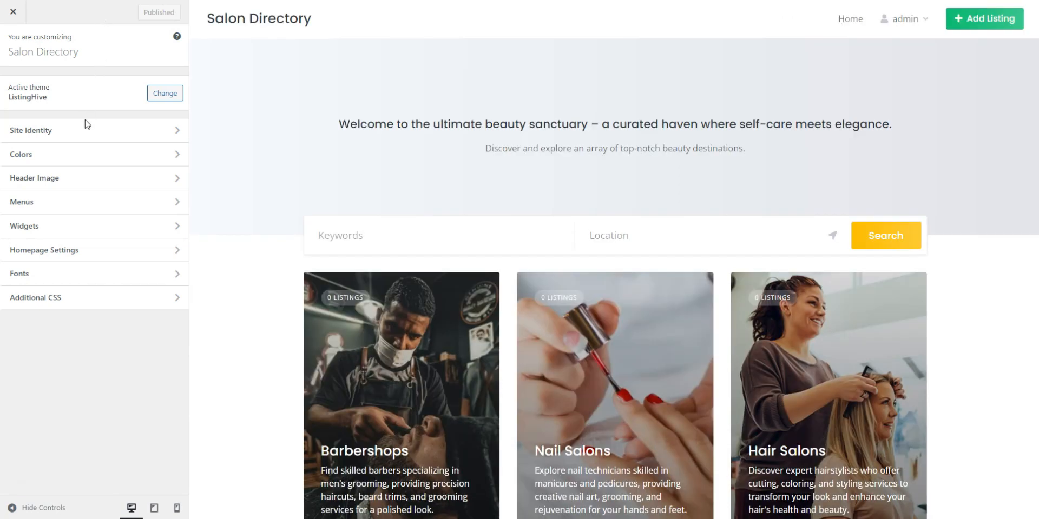
click(83, 186)
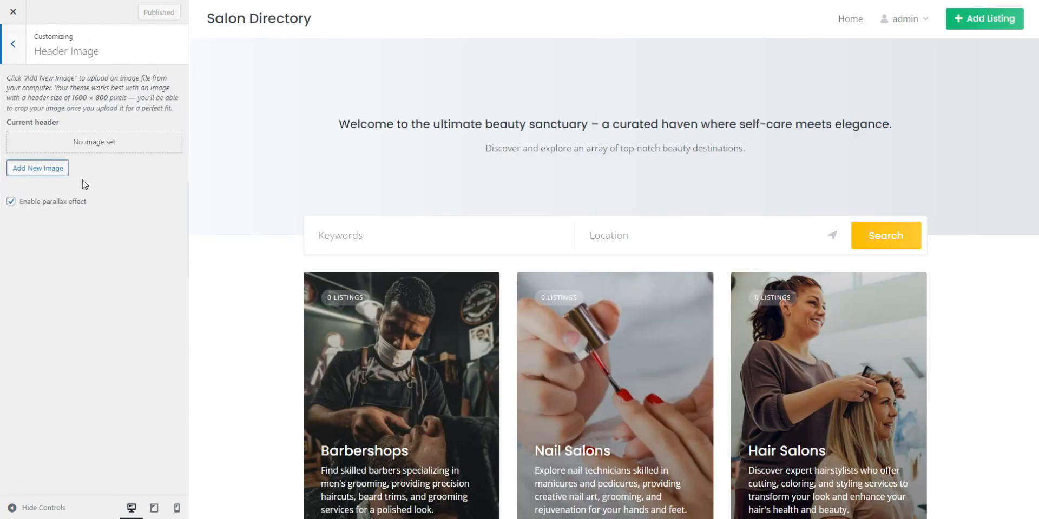
click(49, 167)
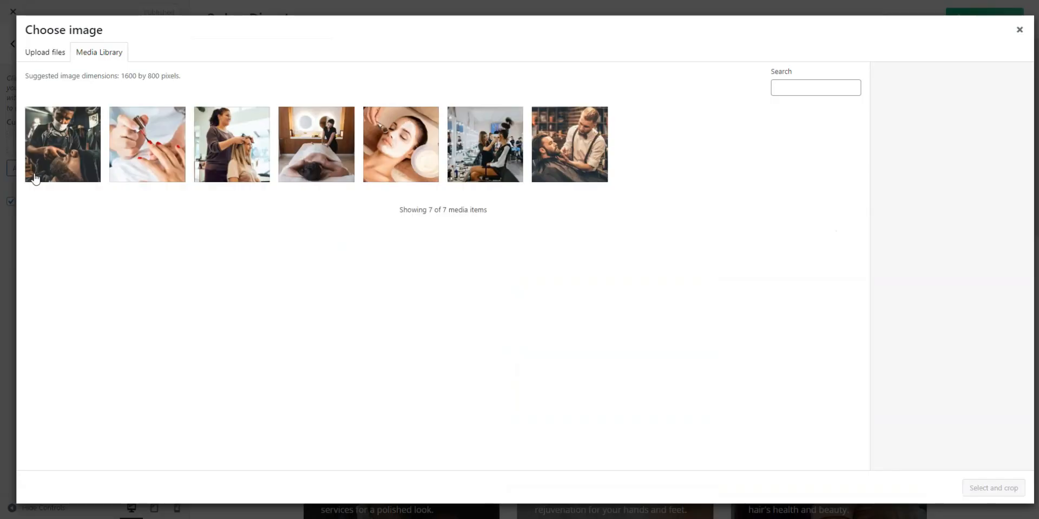
click(45, 63)
click(487, 242)
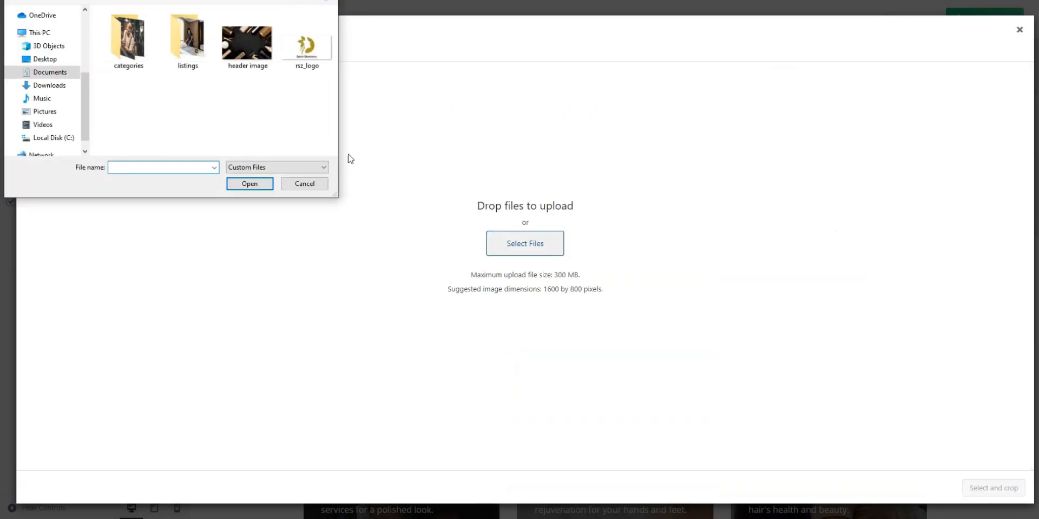
double_click(270, 62)
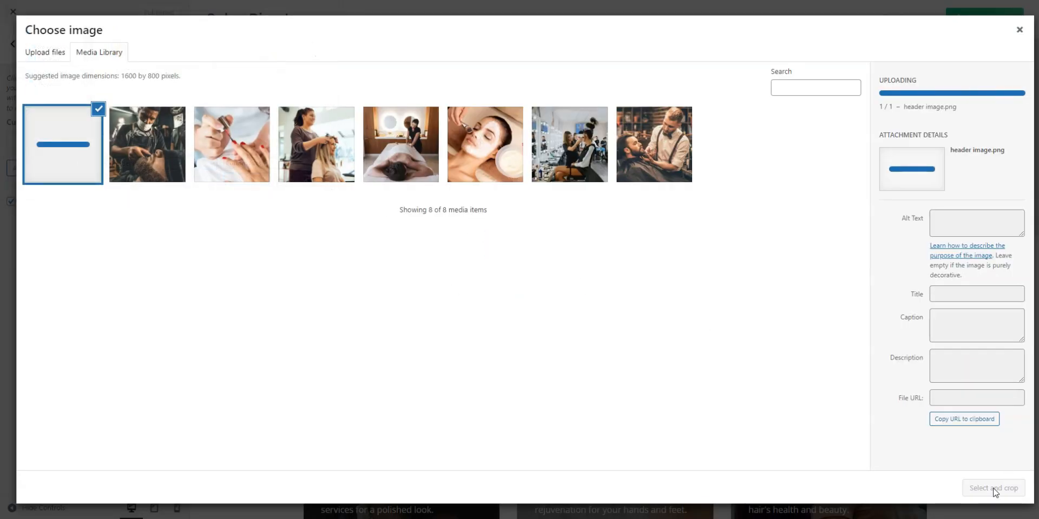
click(994, 491)
drag(626, 223, 626, 269)
click(998, 488)
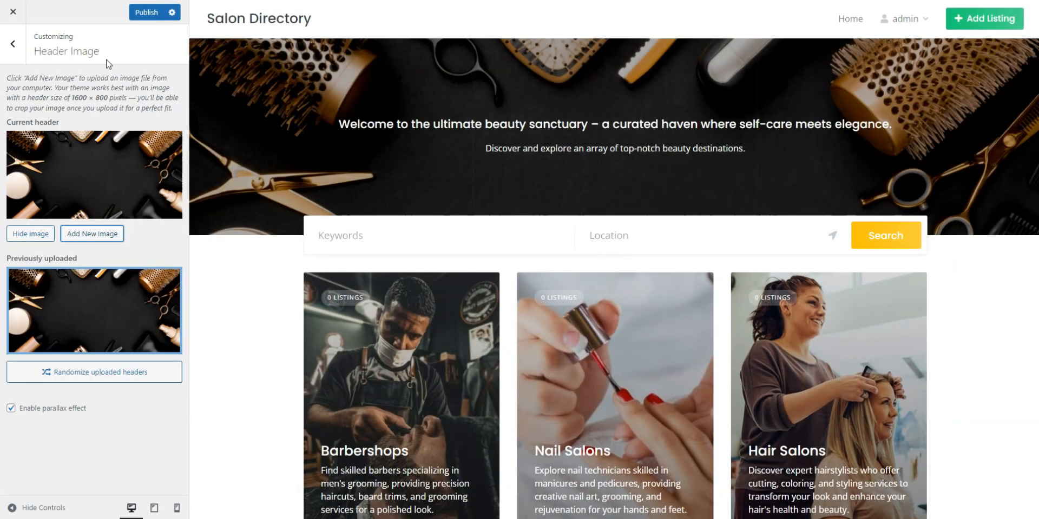
click(146, 21)
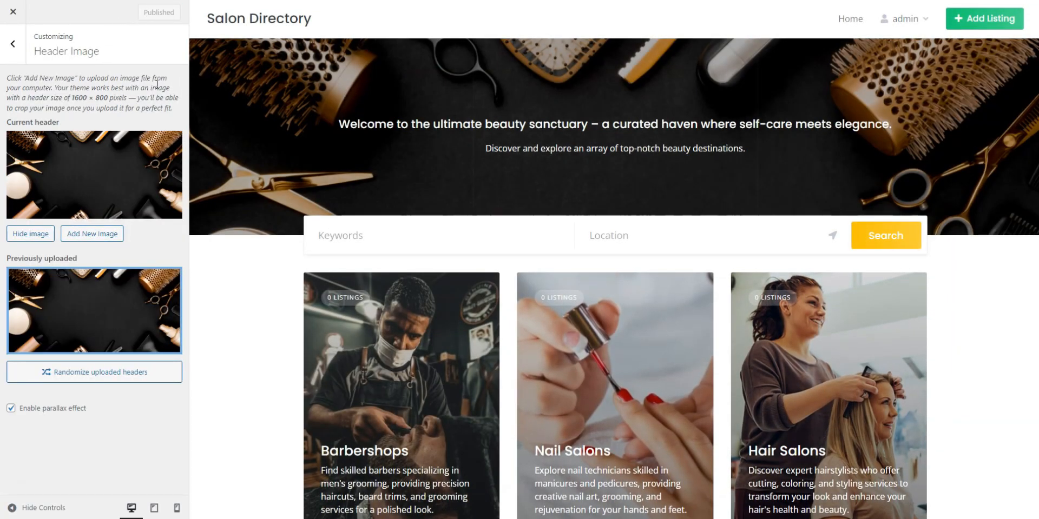
click(12, 49)
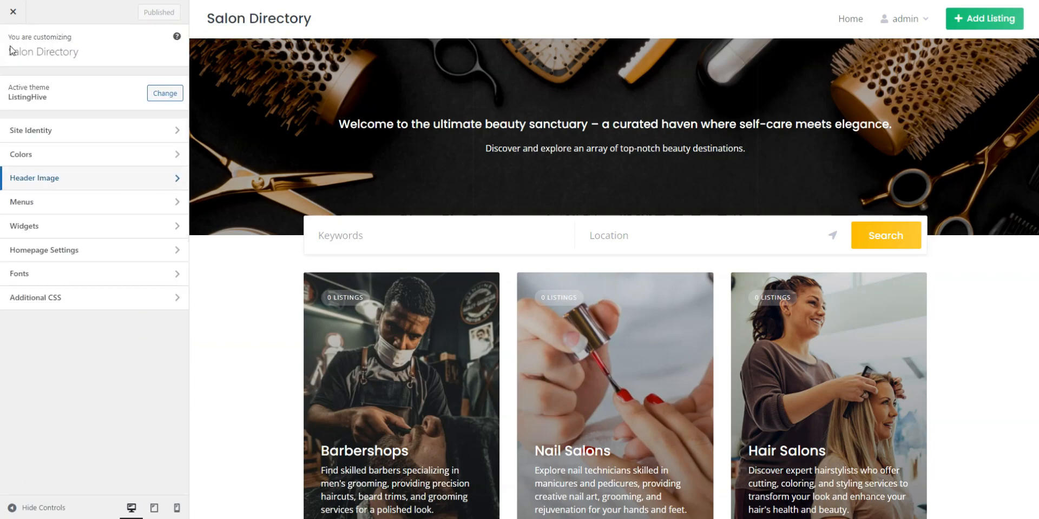
Upload rsz_logo, crop it, and publish it as the site logo in Site Identity
click(33, 132)
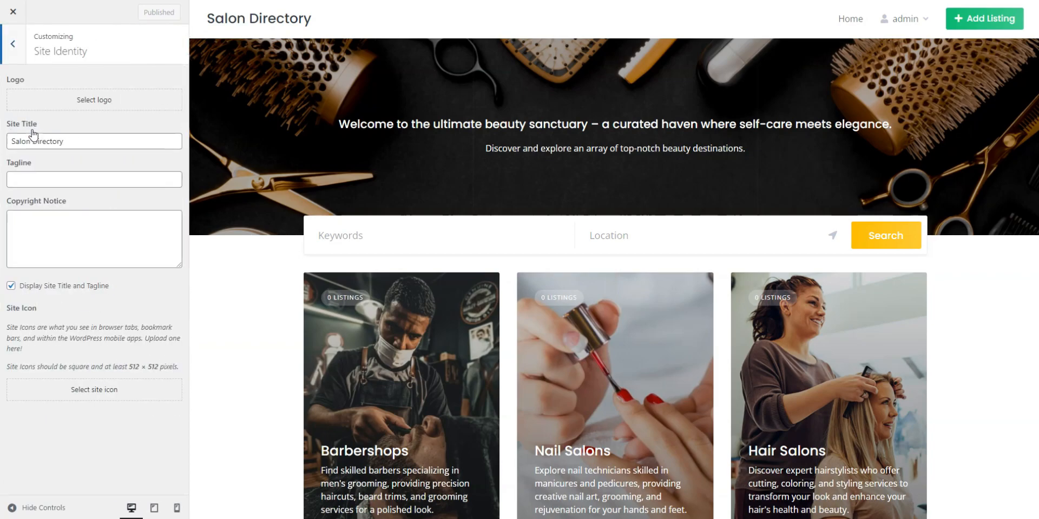
click(84, 100)
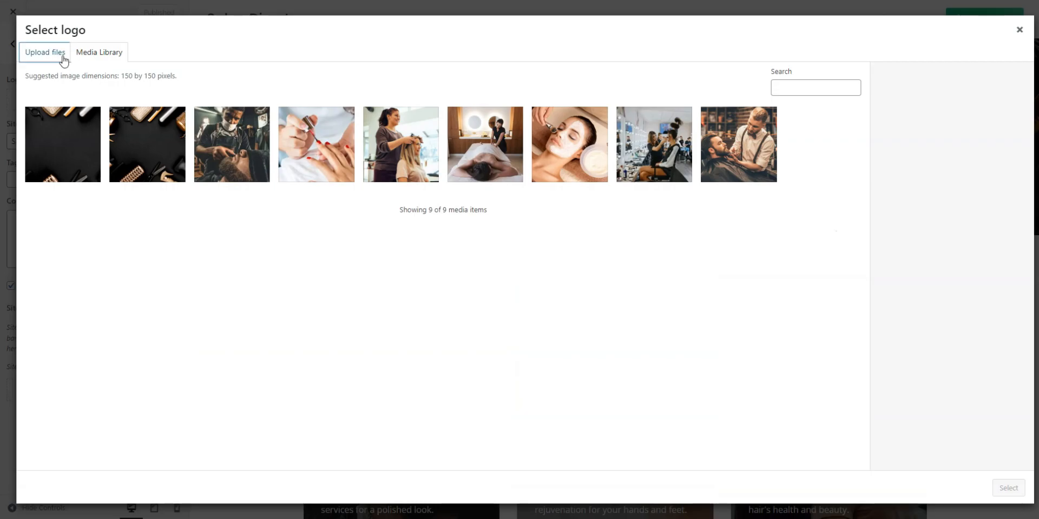
click(63, 59)
click(524, 247)
double_click(312, 64)
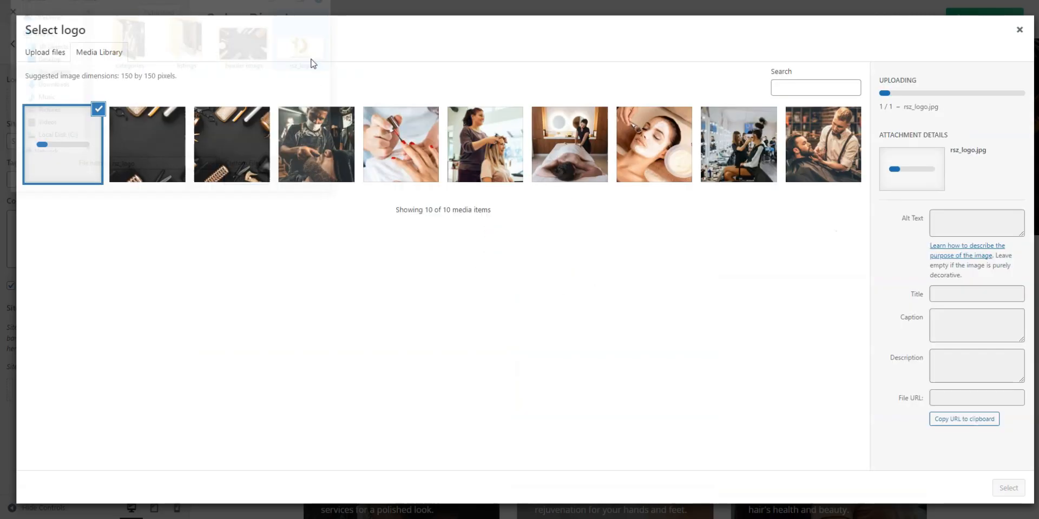
click(1007, 488)
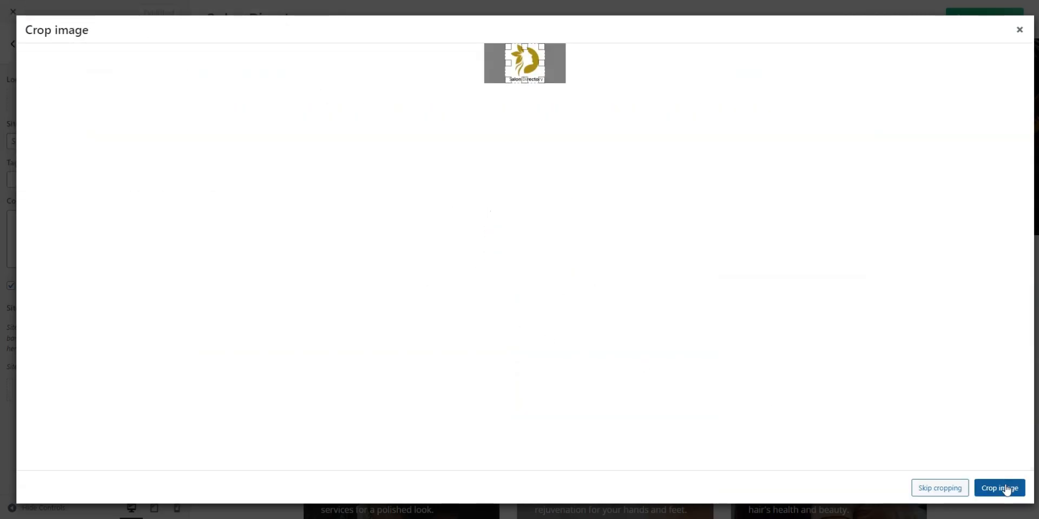
click(1001, 488)
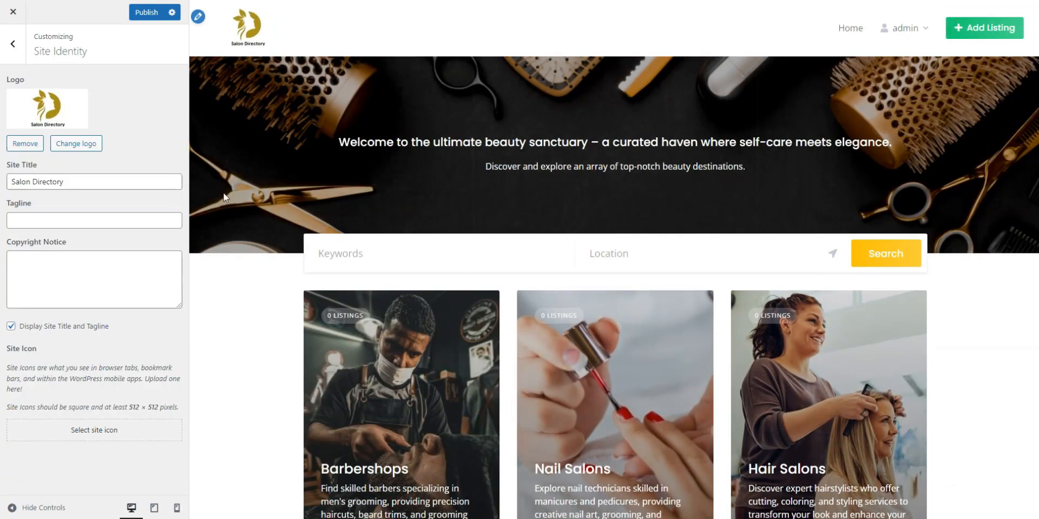
click(143, 16)
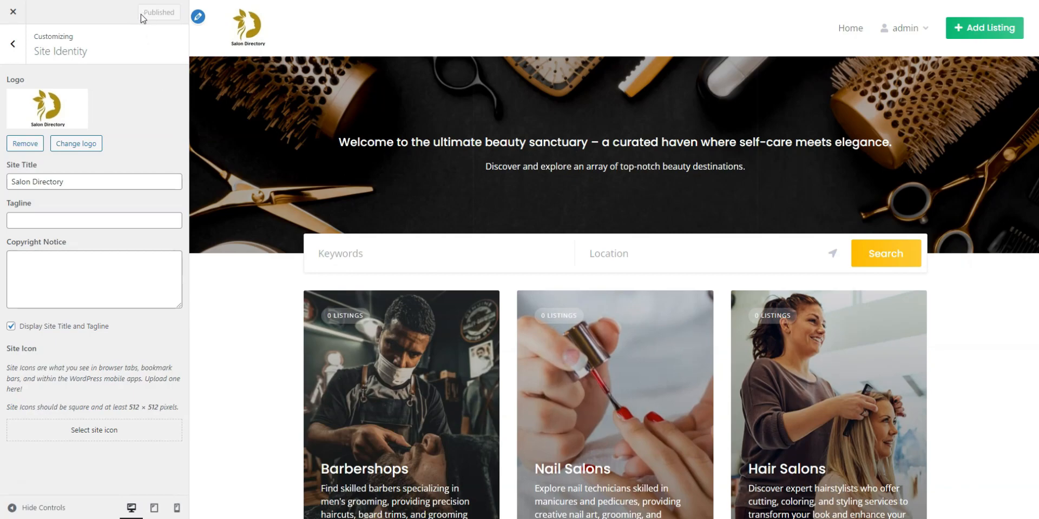
click(13, 44)
Change the secondary colour from green to orange and publish it
click(59, 152)
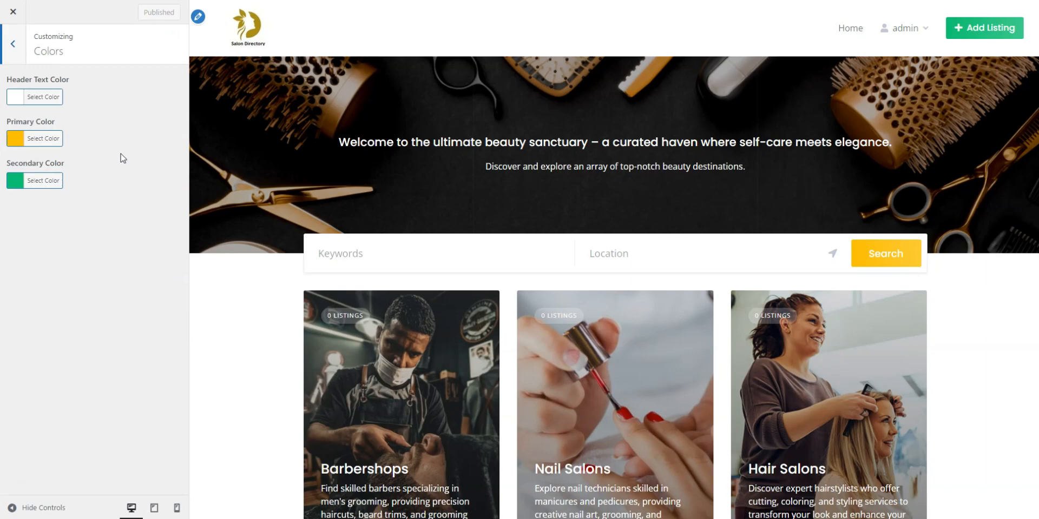
click(63, 183)
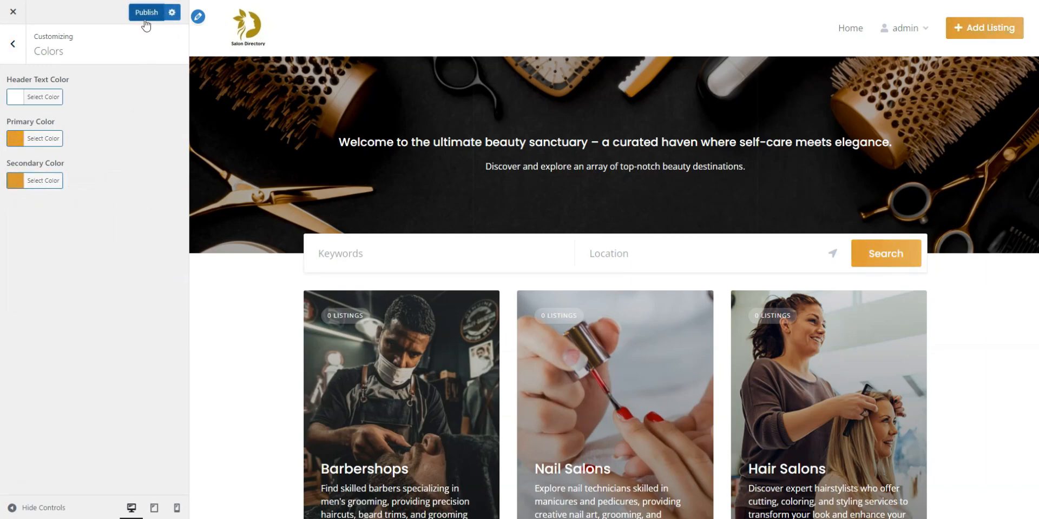
click(145, 18)
click(13, 46)
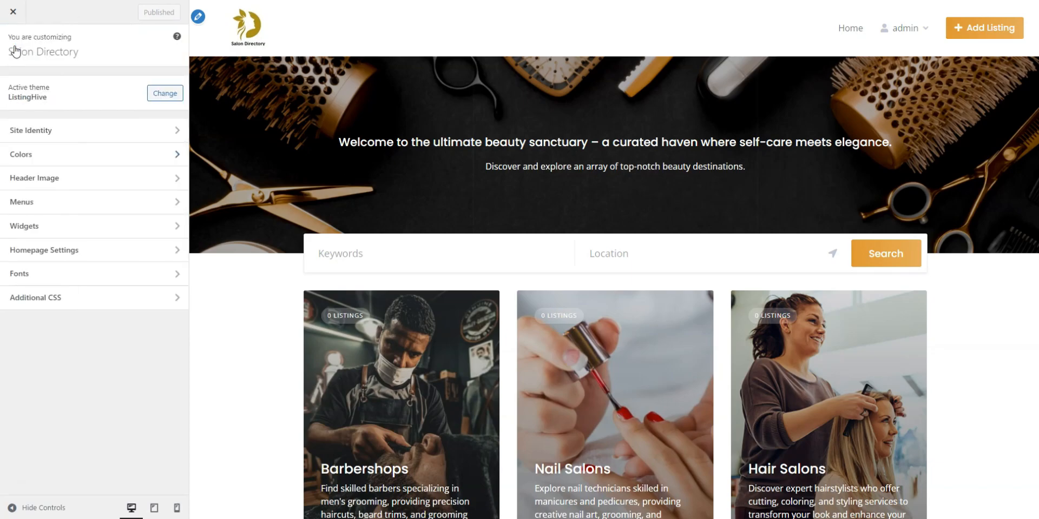
Create a new menu named 'Header' assigned to the Header location
click(37, 204)
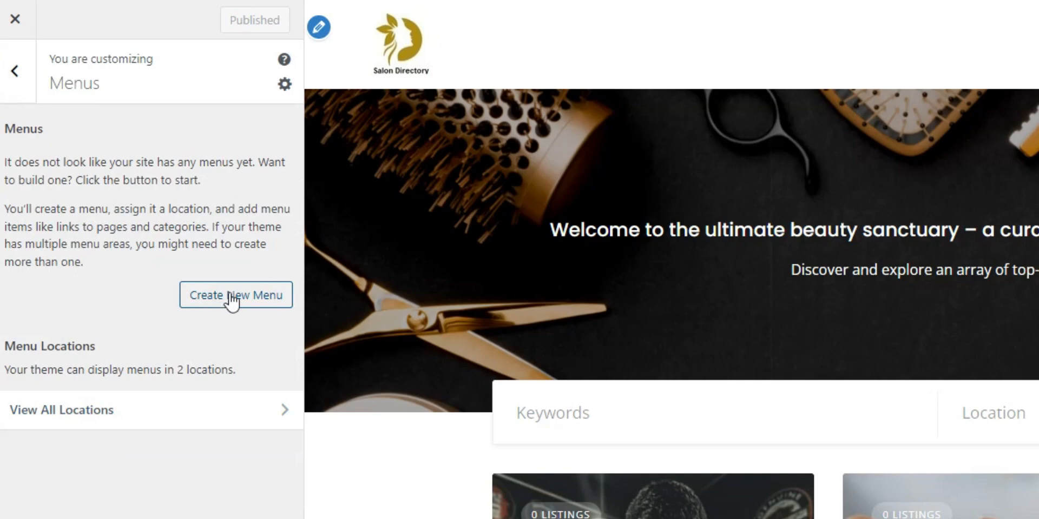
click(232, 298)
click(184, 160)
text(Header)
click(12, 323)
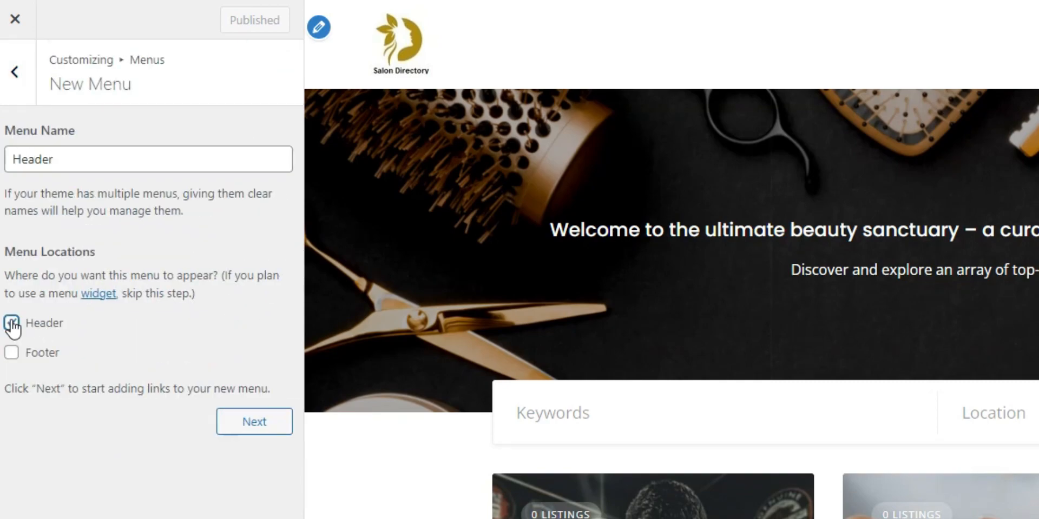
click(227, 422)
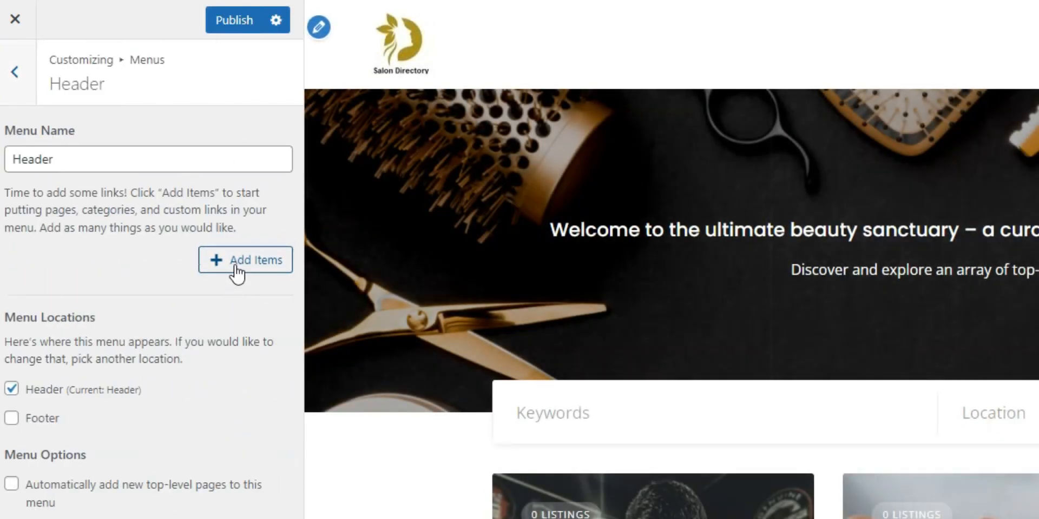
Add the Home and Blog pages to the Header menu and publish it
click(236, 272)
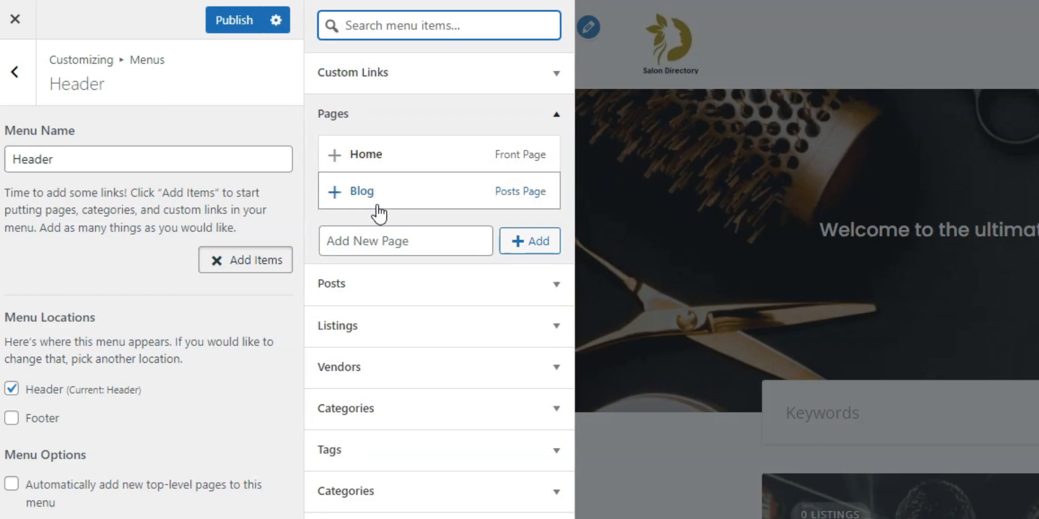
click(378, 168)
click(382, 196)
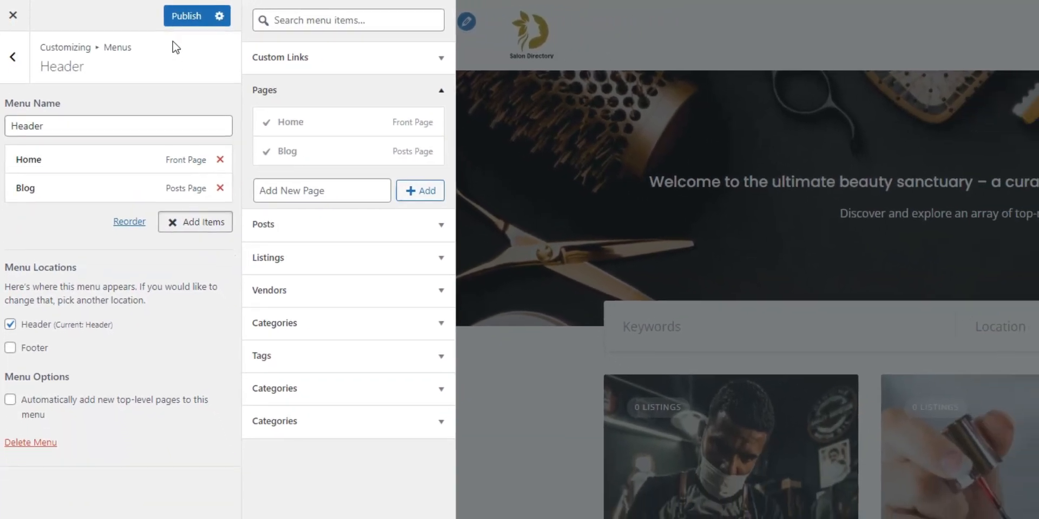
click(214, 24)
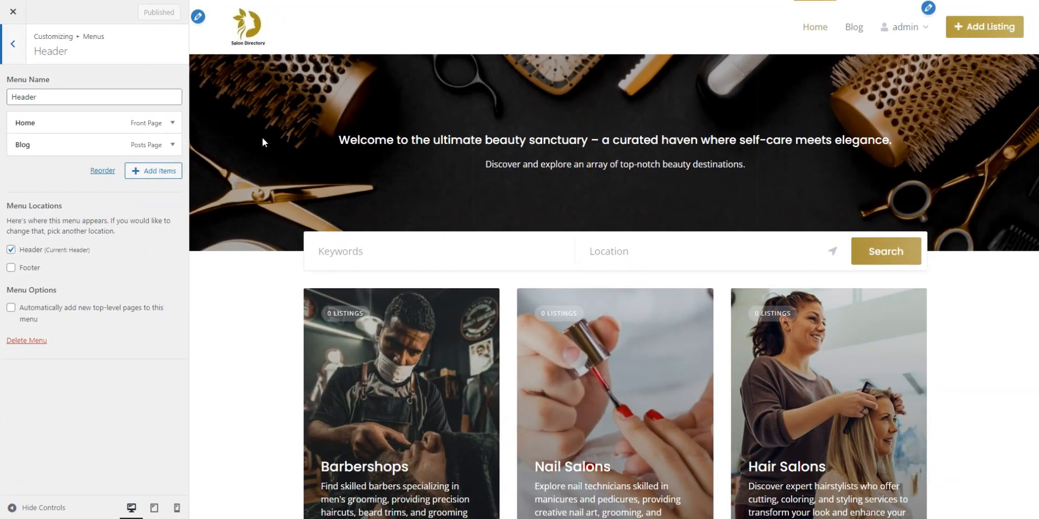
click(17, 41)
click(17, 41)
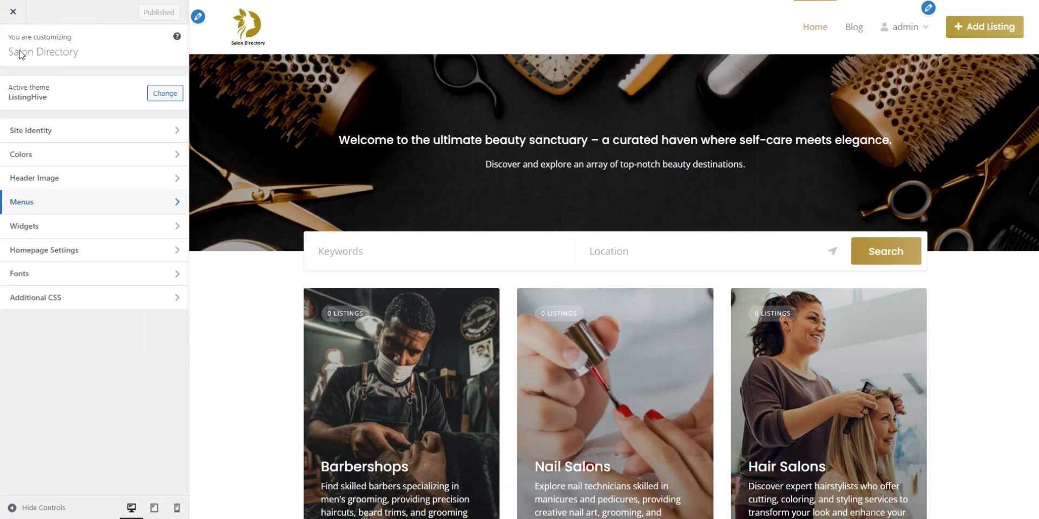
click(45, 226)
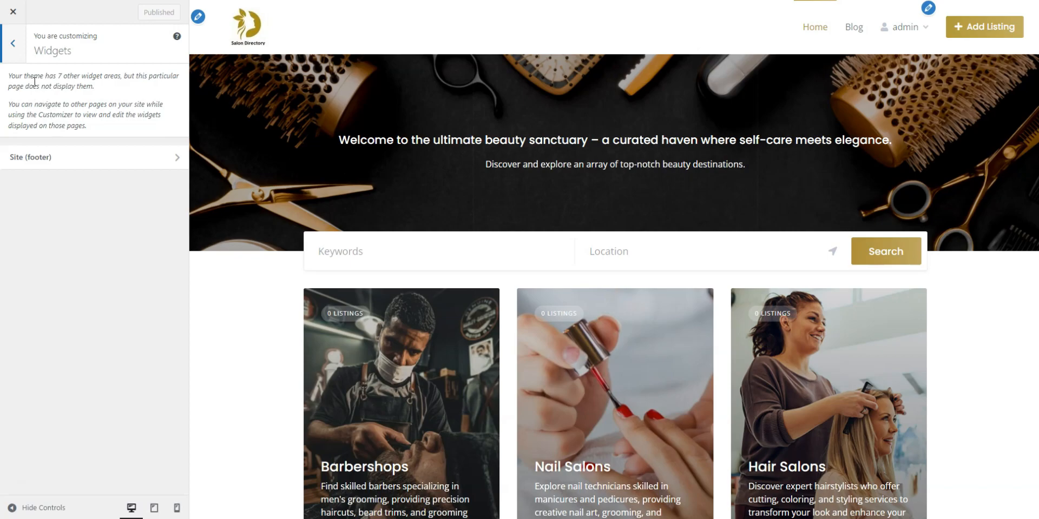
click(13, 44)
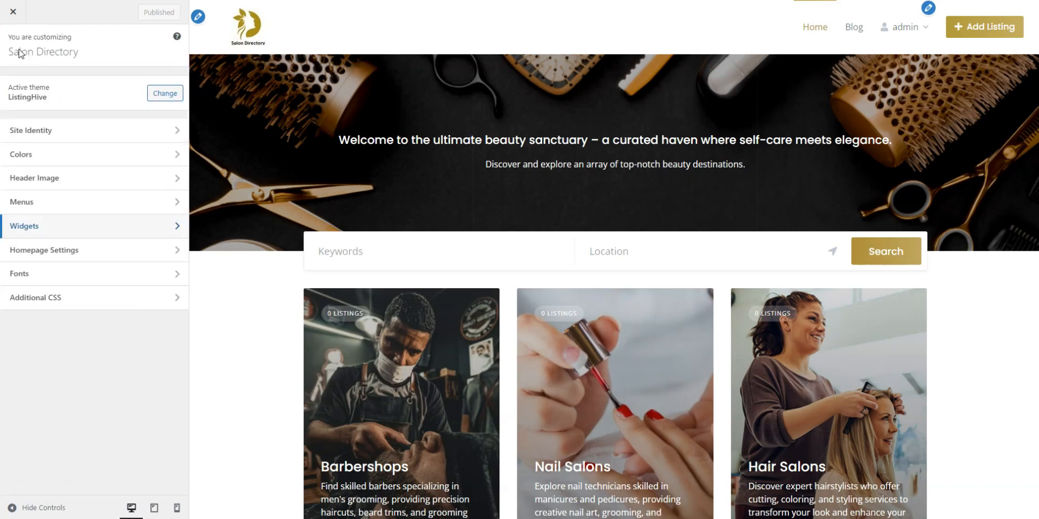
click(52, 250)
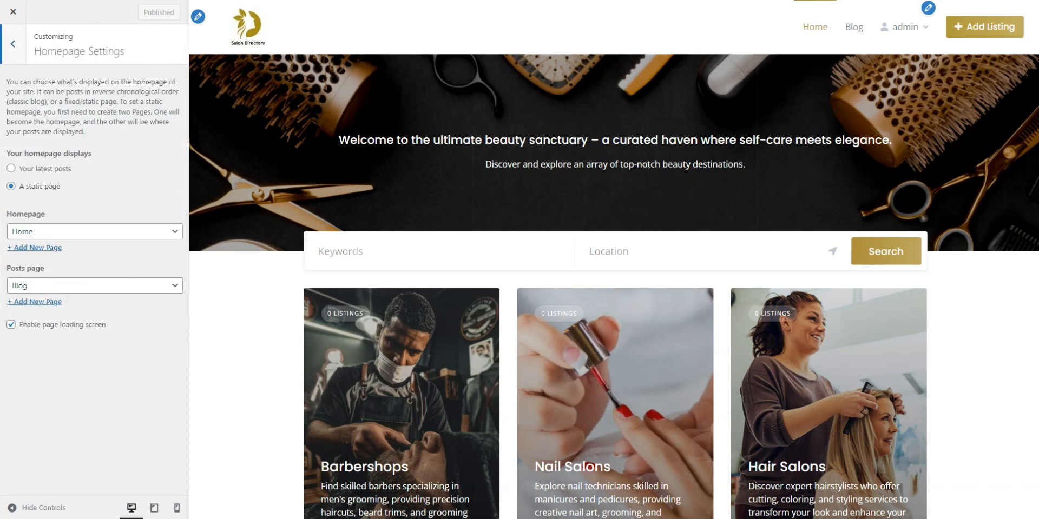
click(9, 51)
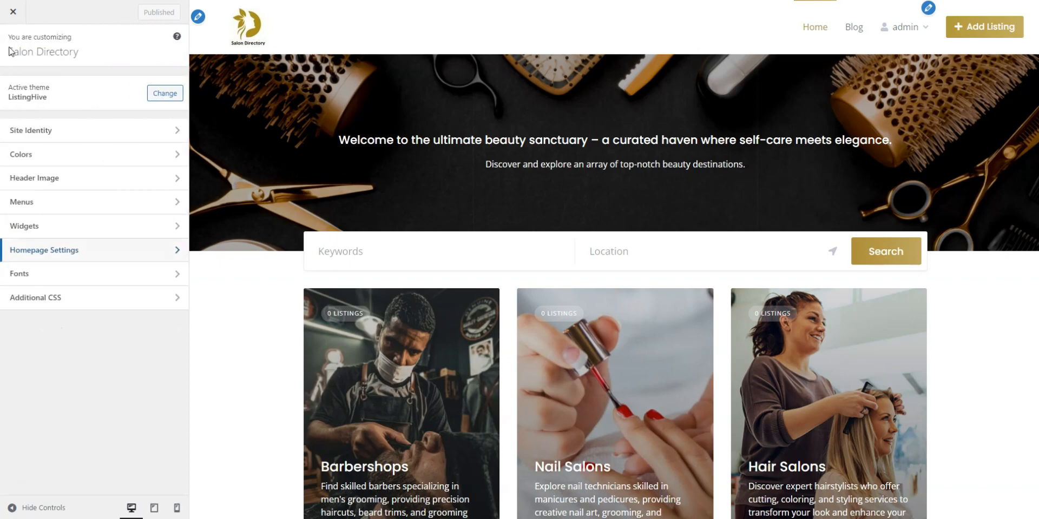
Review the Body Font list in Fonts settings, keeping Open Sans
click(51, 276)
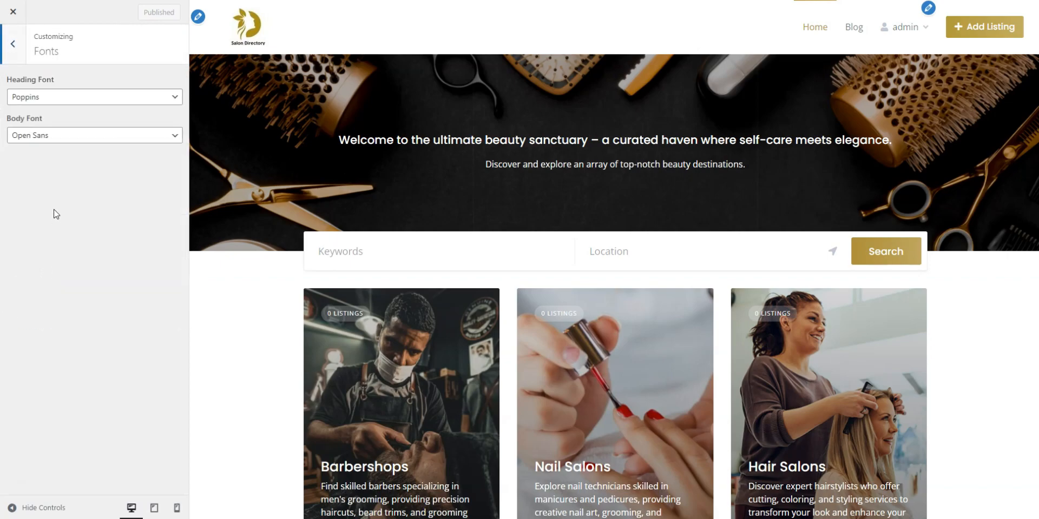
click(53, 141)
scroll(81, 263, down, 3)
scroll(81, 262, down, 10)
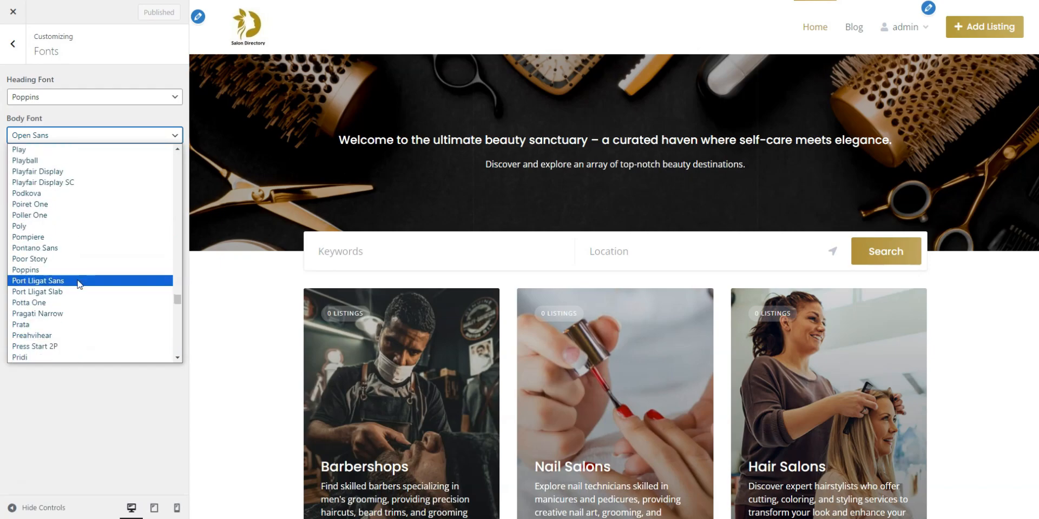
click(84, 422)
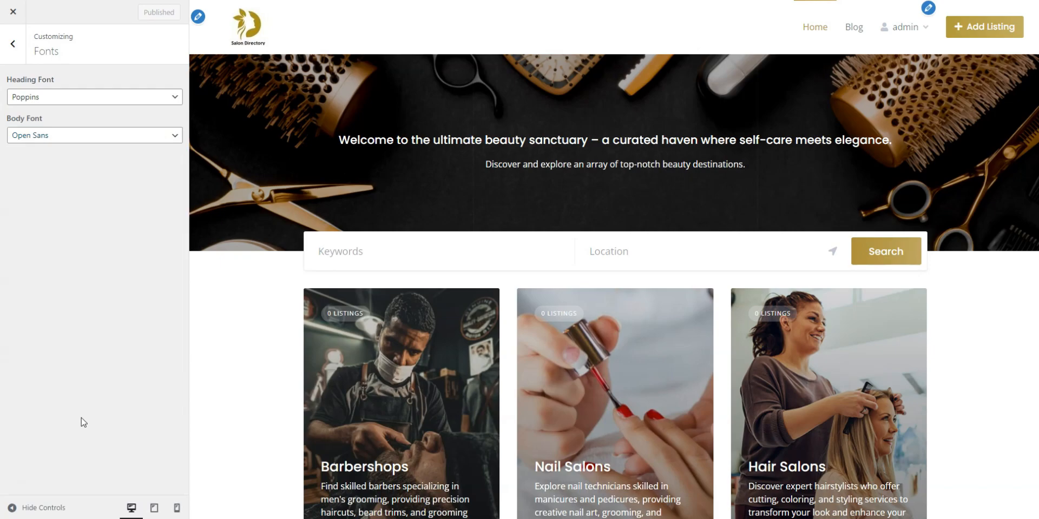
click(13, 44)
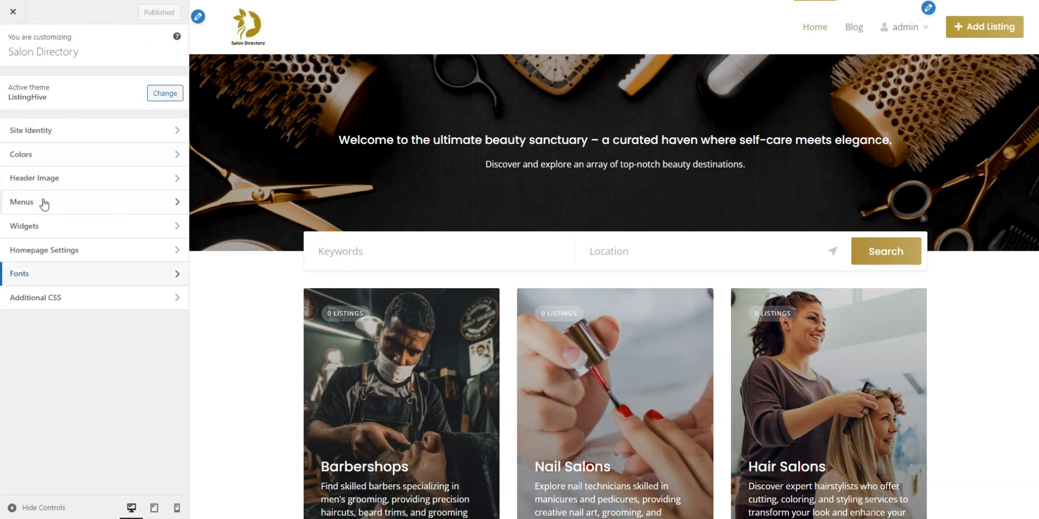
Open the Additional CSS editor and scroll through it
click(65, 301)
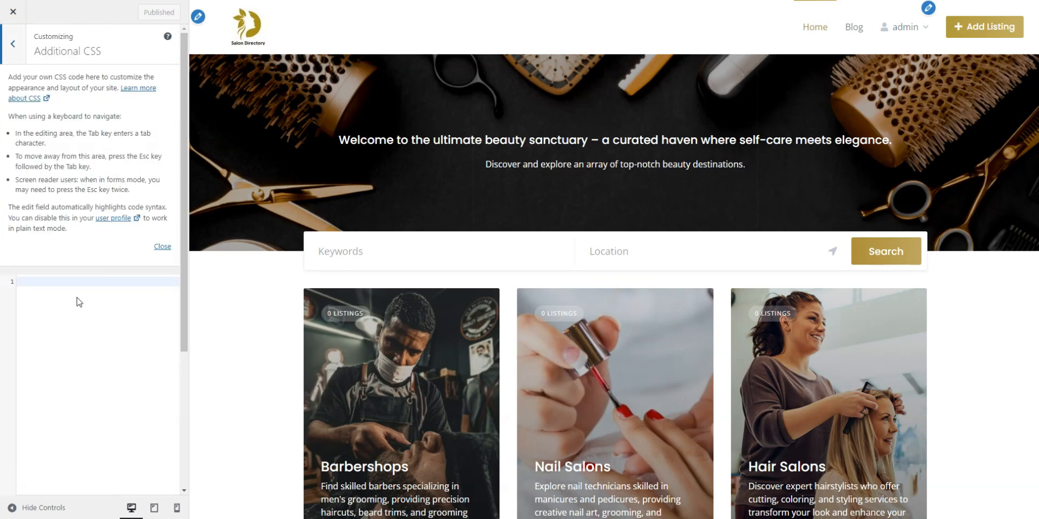
scroll(83, 302, down, 3)
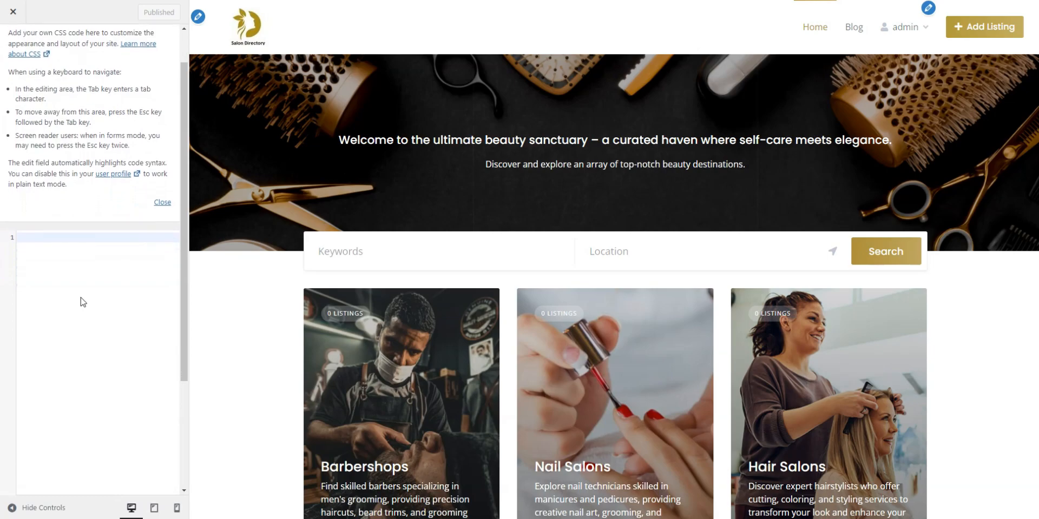
scroll(83, 302, down, 3)
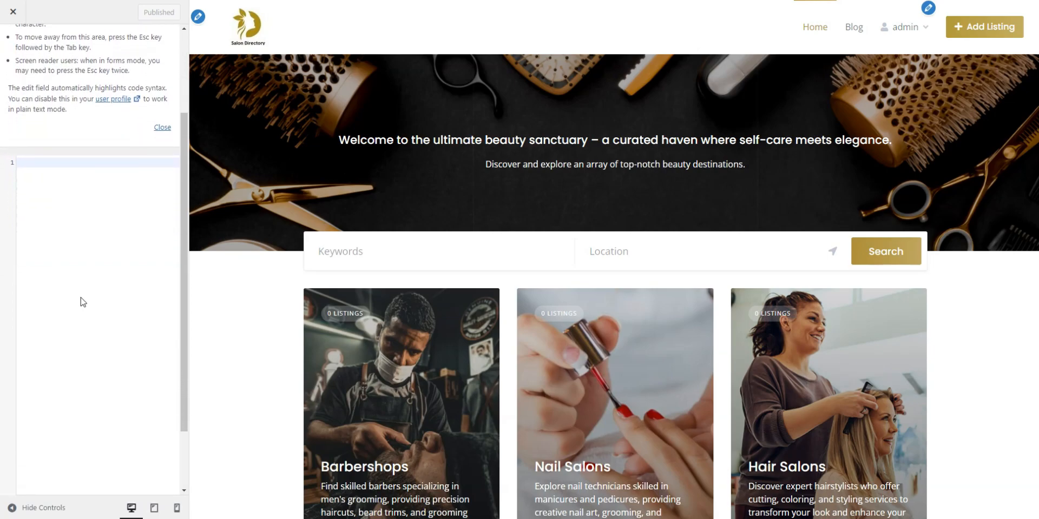
scroll(83, 302, up, 5)
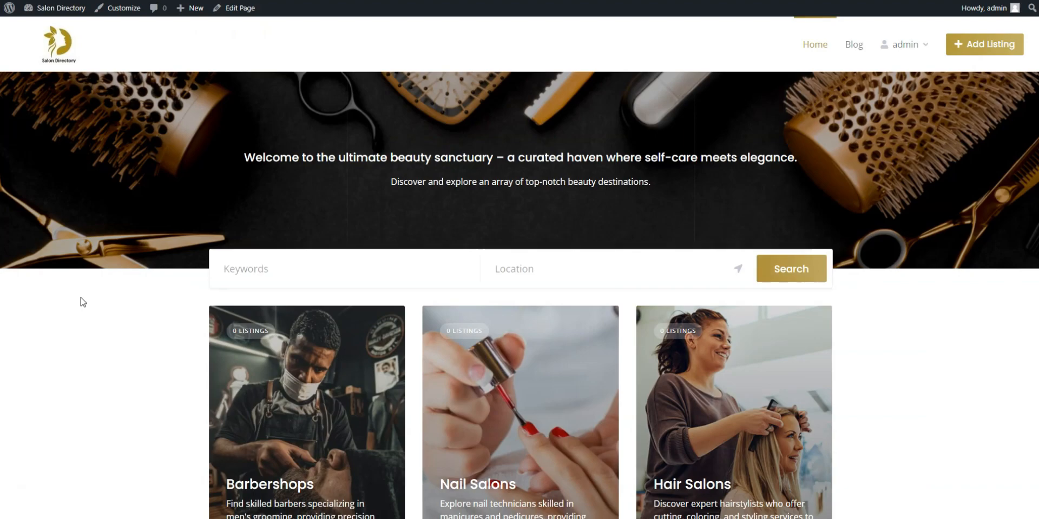
Scroll through the homepage's six category cards, Barbershops through Spas, and back up
scroll(984, 215, down, 3)
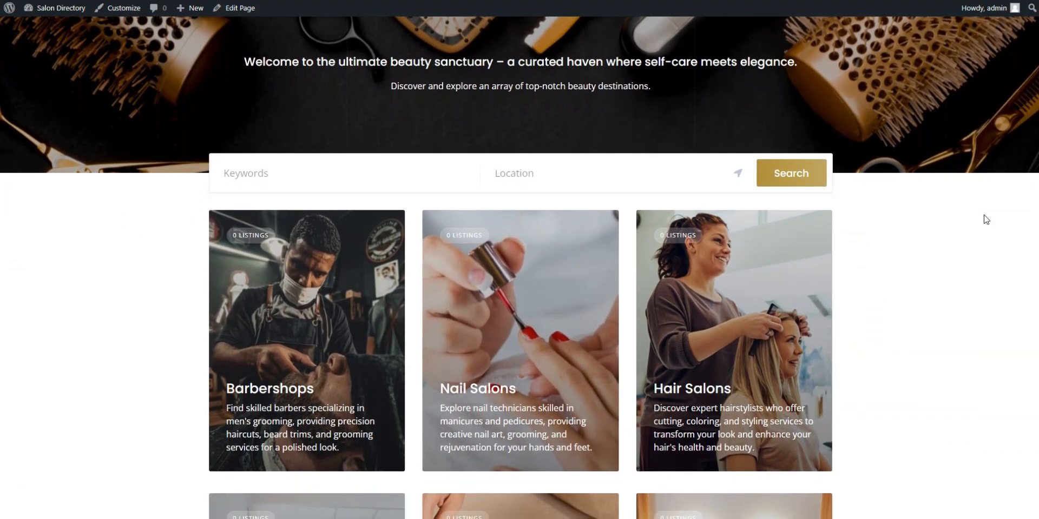
scroll(985, 219, down, 4)
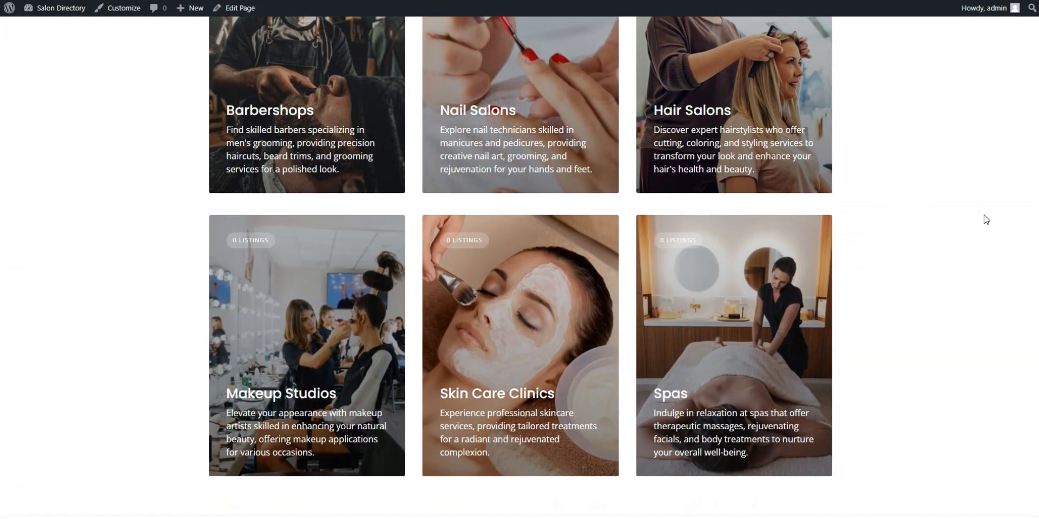
scroll(986, 219, up, 7)
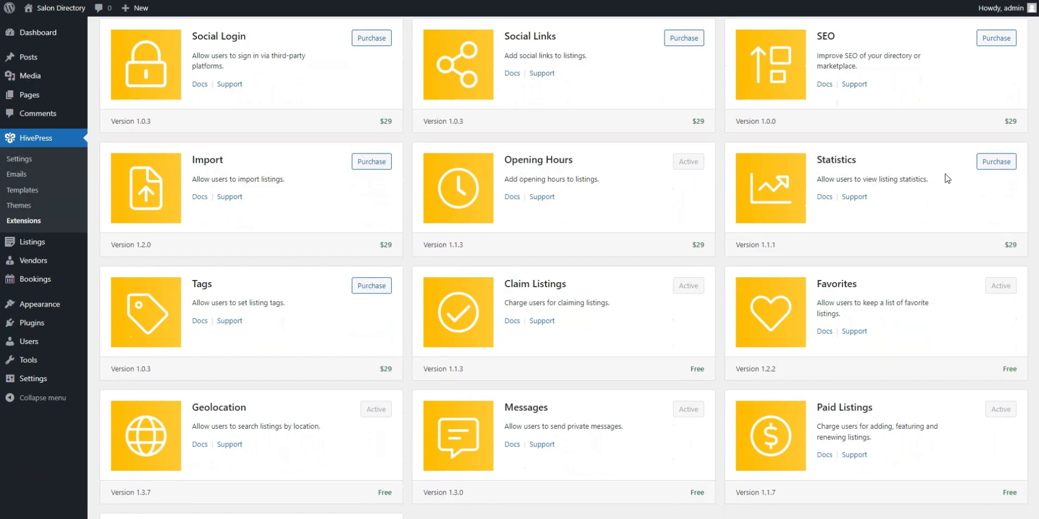
Search the plugin directory for 'woo' and install WooCommerce
scroll(946, 179, down, 1)
scroll(947, 179, down, 2)
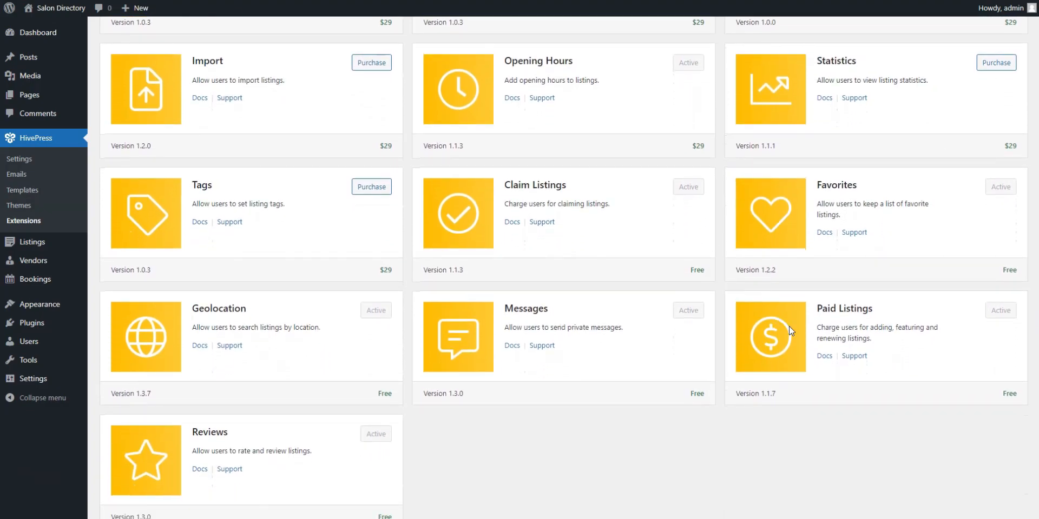
scroll(757, 330, up, 2)
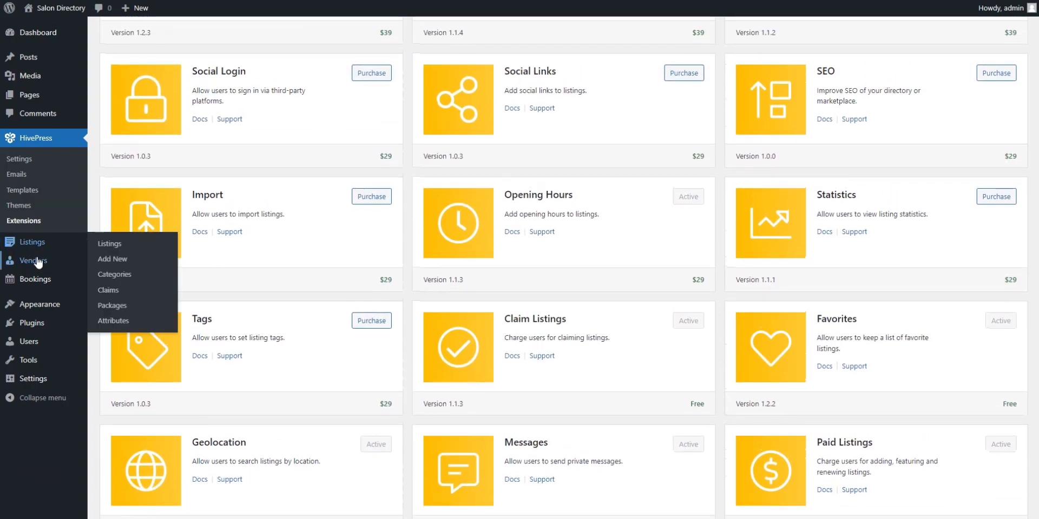
mouse_move(38, 307)
mouse_move(37, 324)
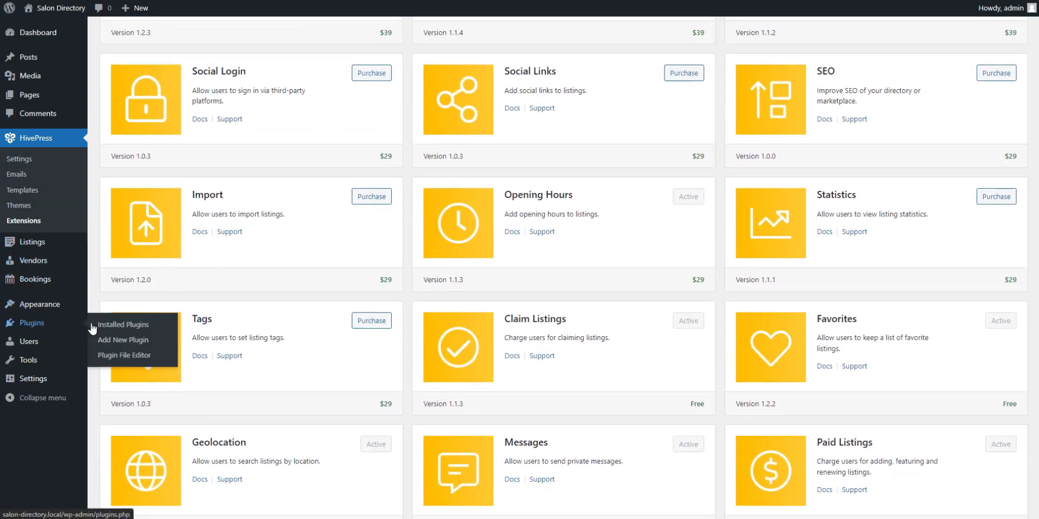
click(135, 346)
click(880, 65)
text(woo)
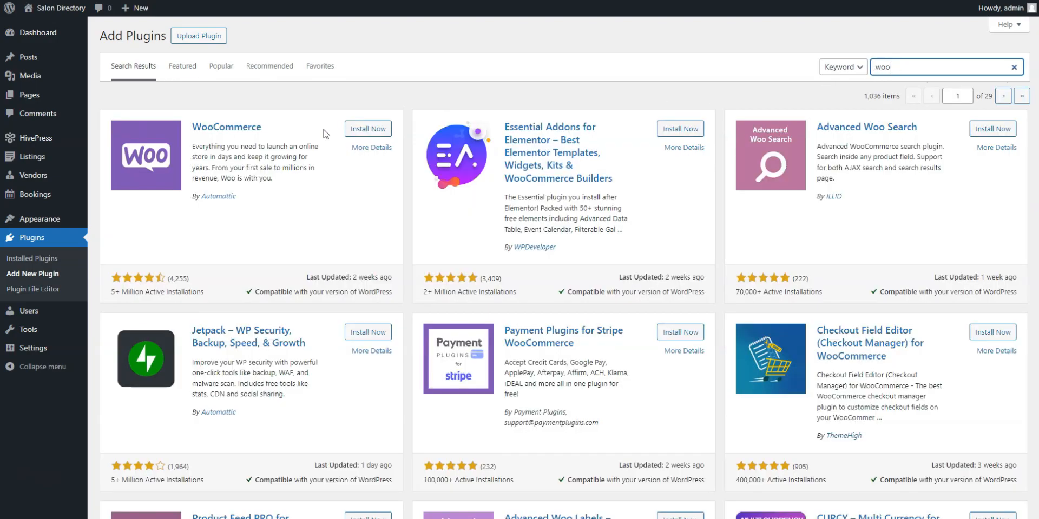
click(368, 129)
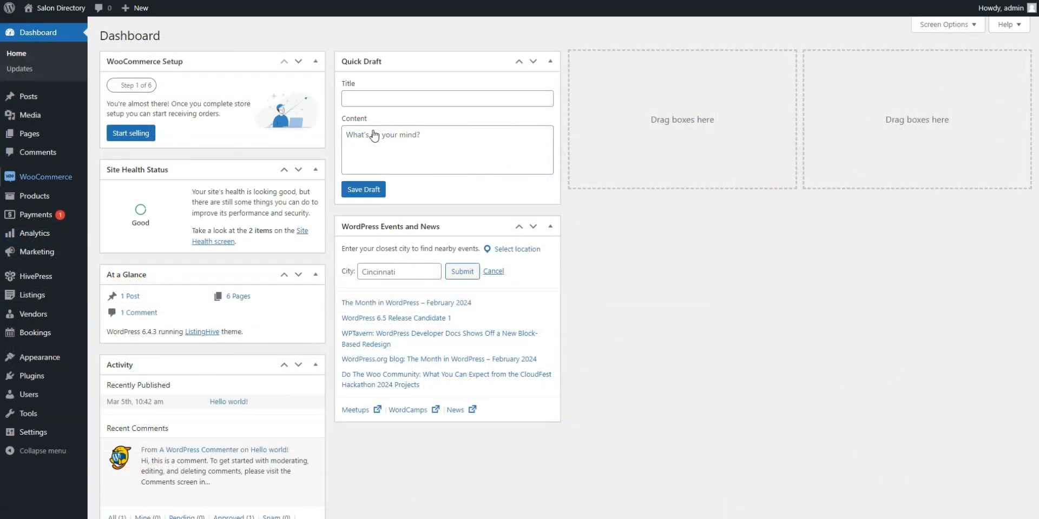
Add a virtual product titled Claim with regular price 30 and publish it
mouse_move(34, 196)
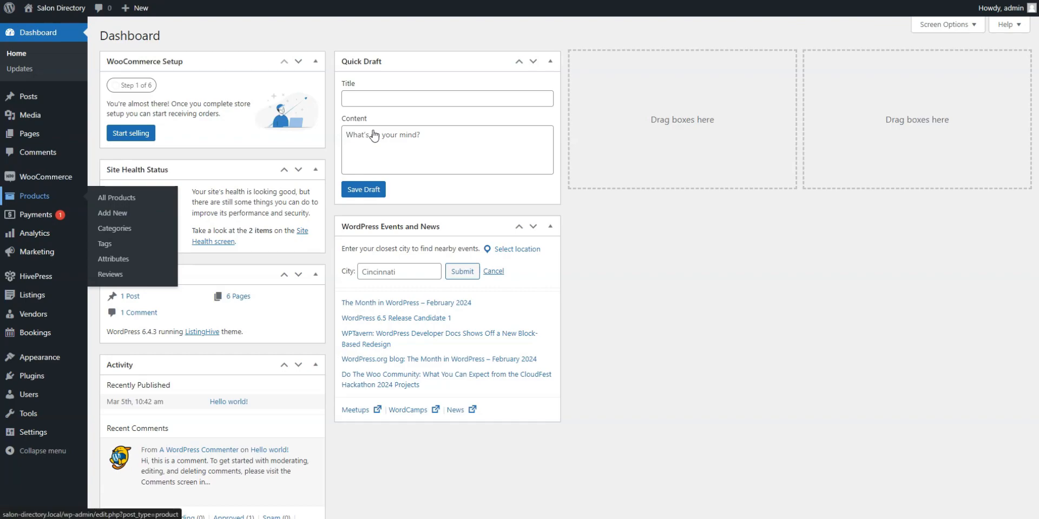
click(35, 197)
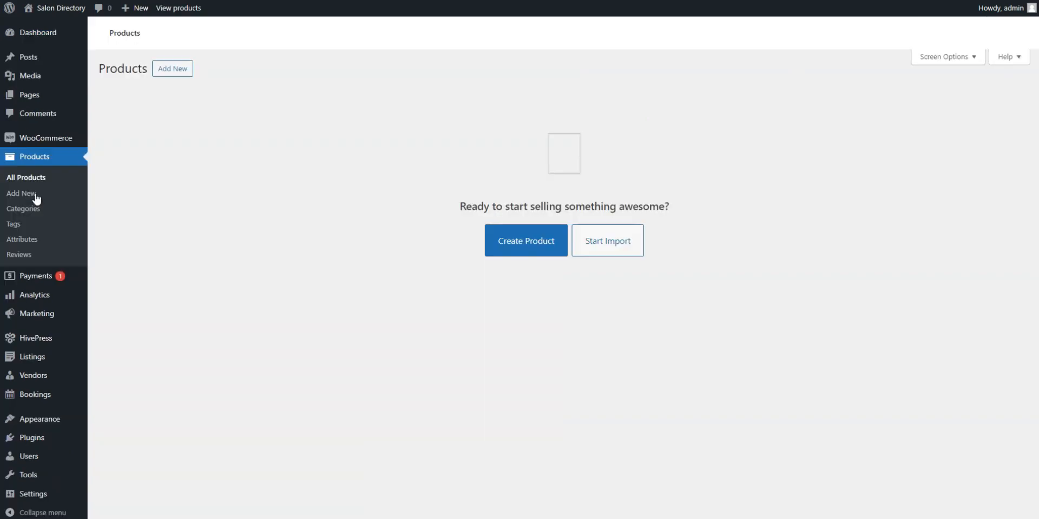
click(172, 68)
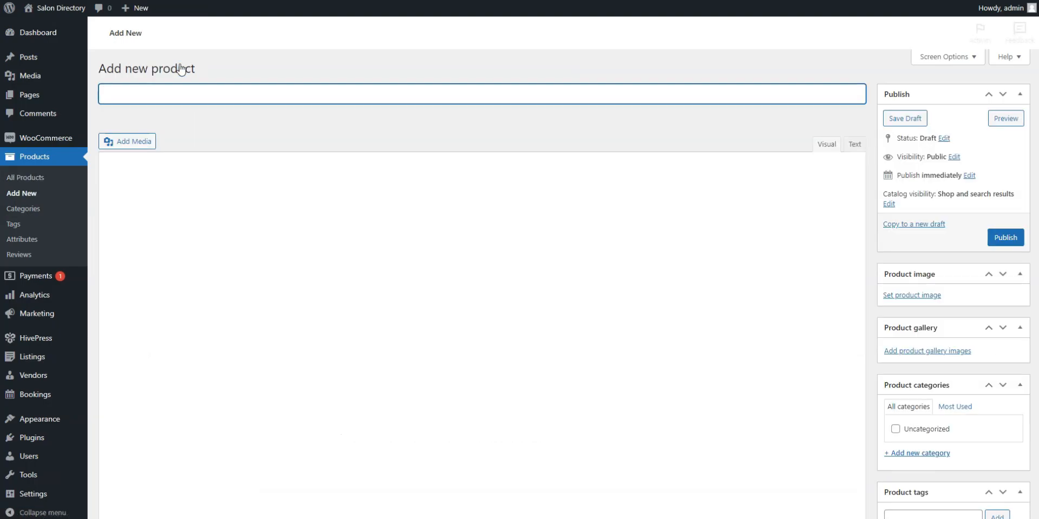
text(Claire)
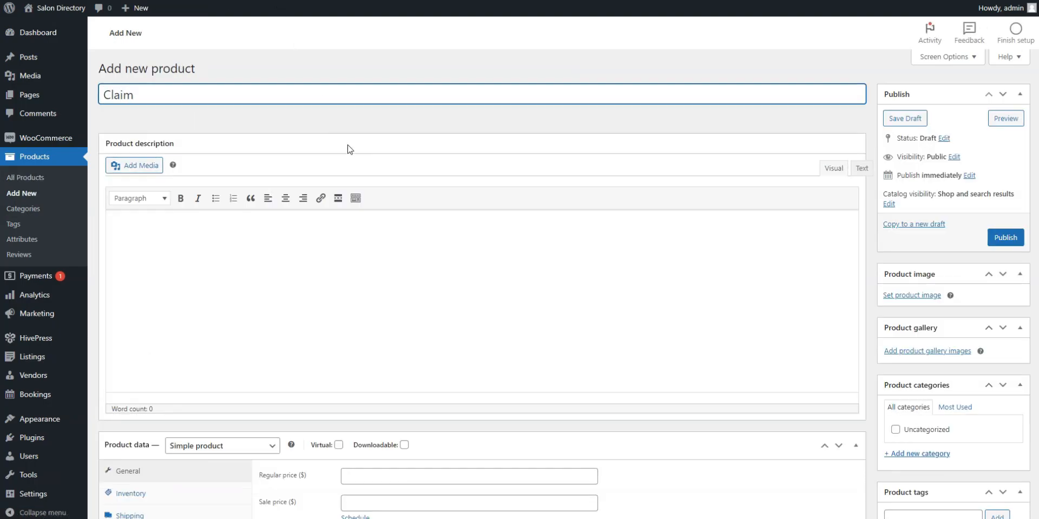
scroll(397, 254, down, 2)
scroll(397, 253, down, 1)
click(339, 302)
click(407, 332)
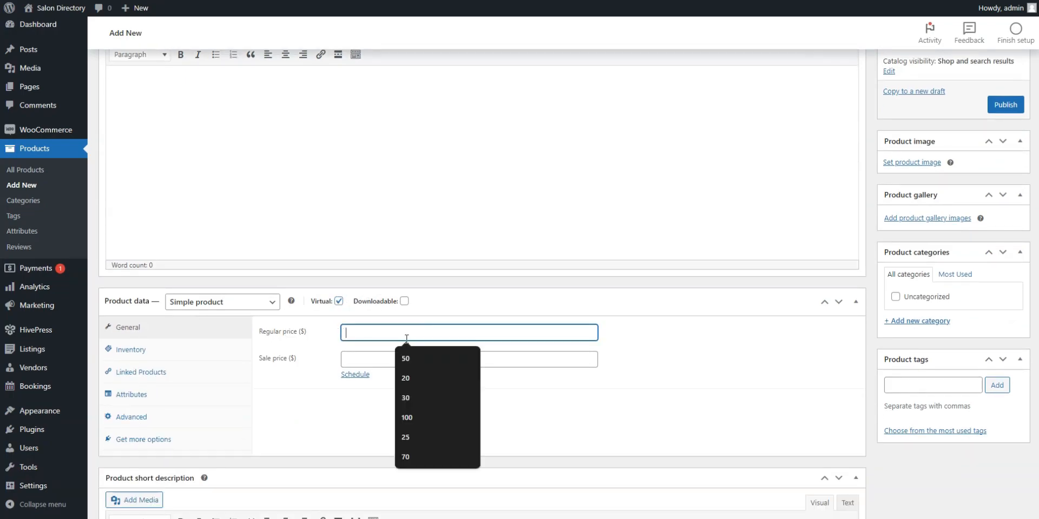
click(417, 389)
scroll(795, 313, up, 3)
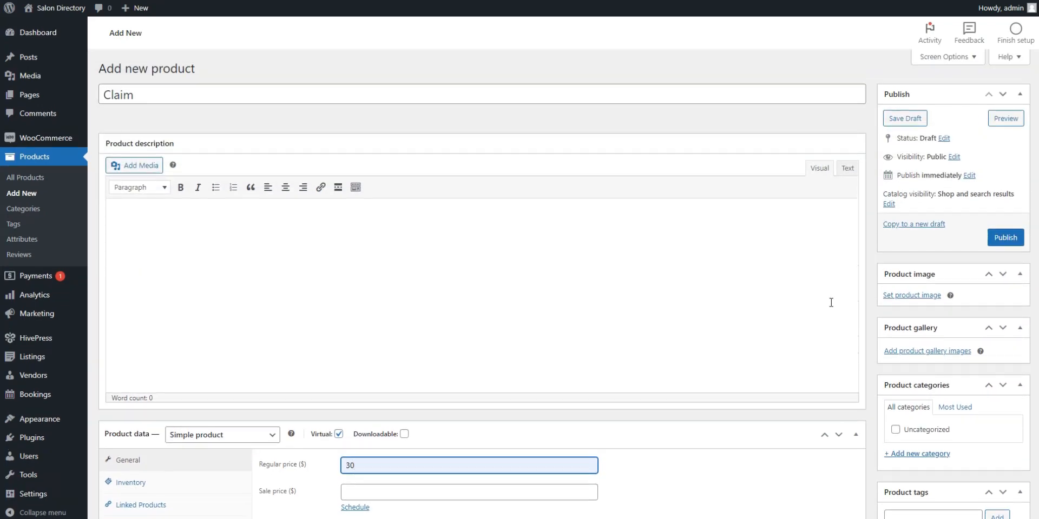
click(1005, 238)
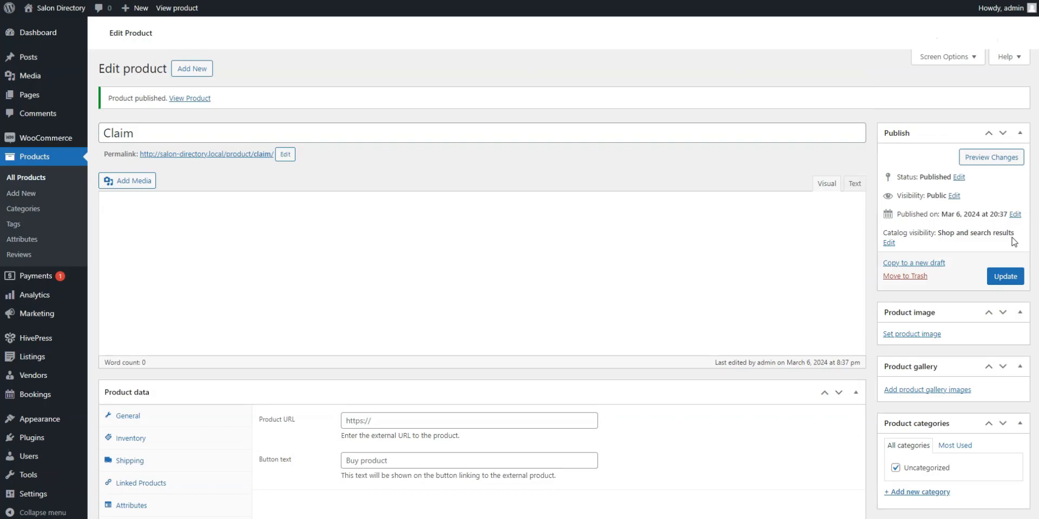
In HivePress Claims settings, choose the Claim product for claims and save
mouse_move(51, 344)
click(109, 340)
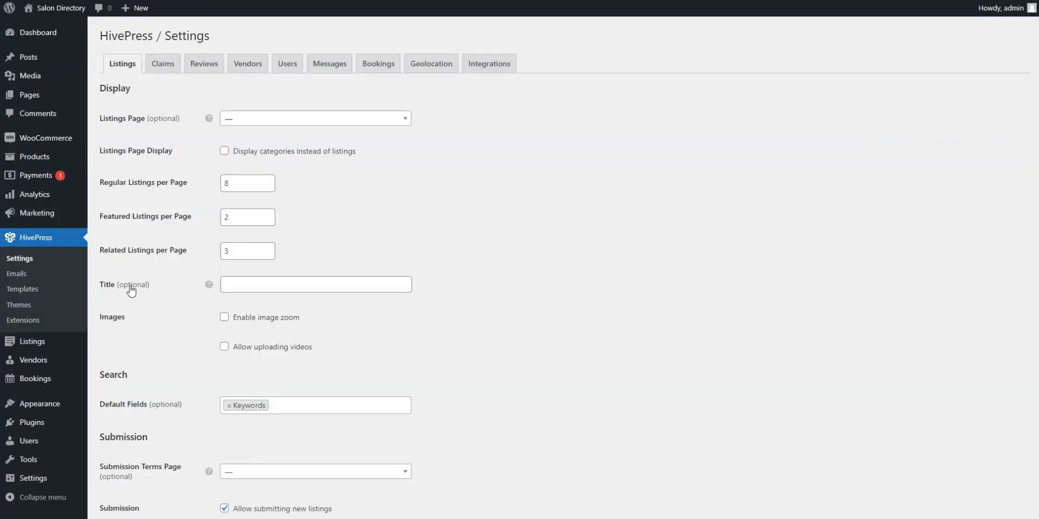
click(172, 72)
click(244, 135)
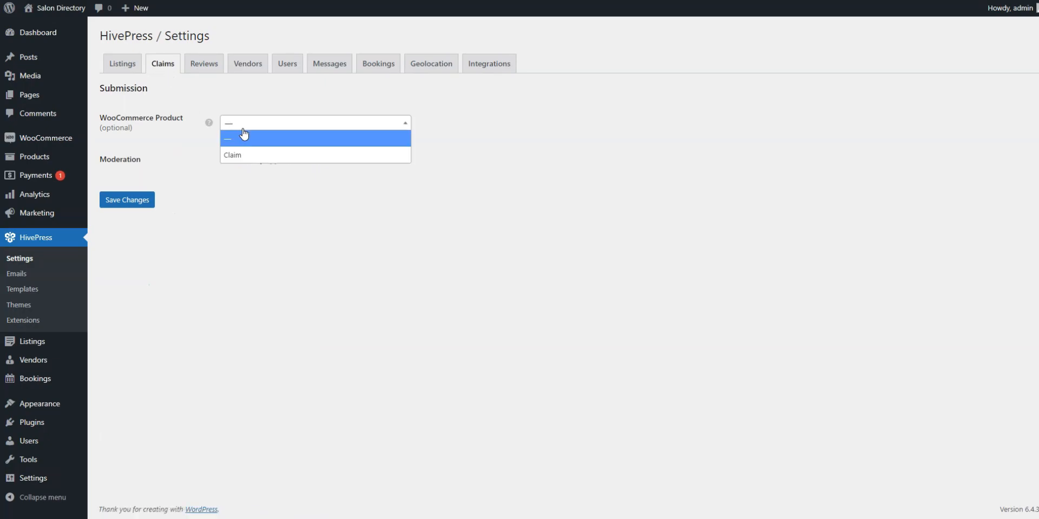
click(243, 159)
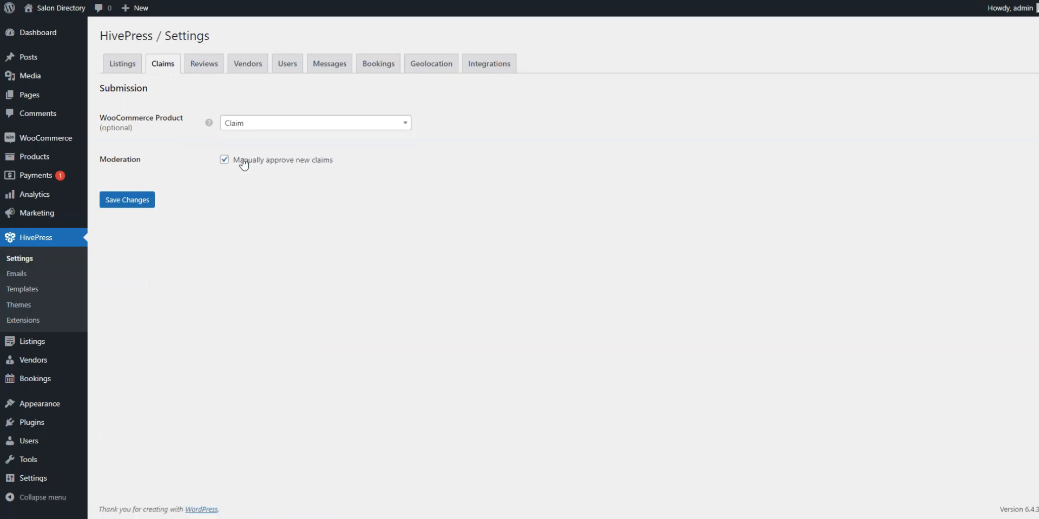
click(134, 200)
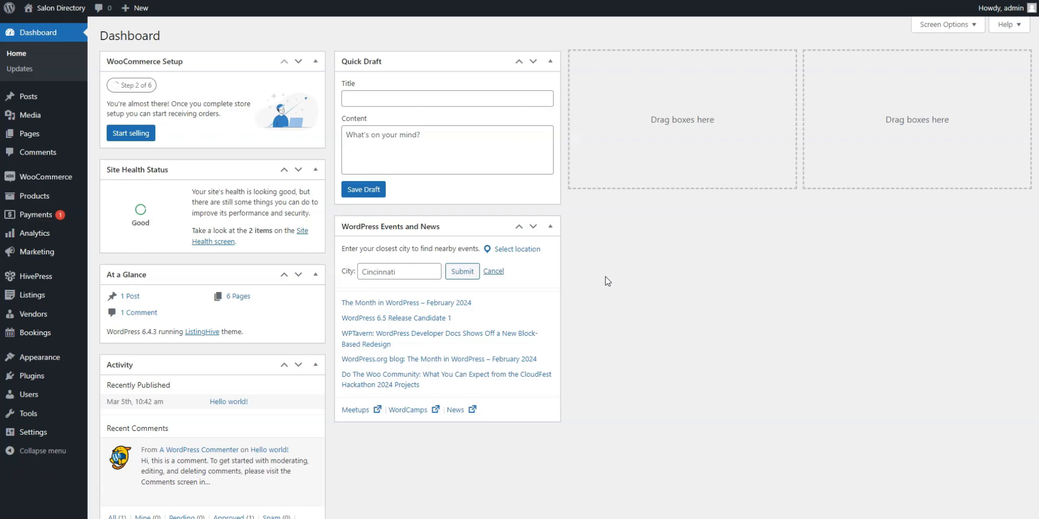
Add a virtual product titled 'Premium' with regular price 45 and publish it
mouse_move(87, 200)
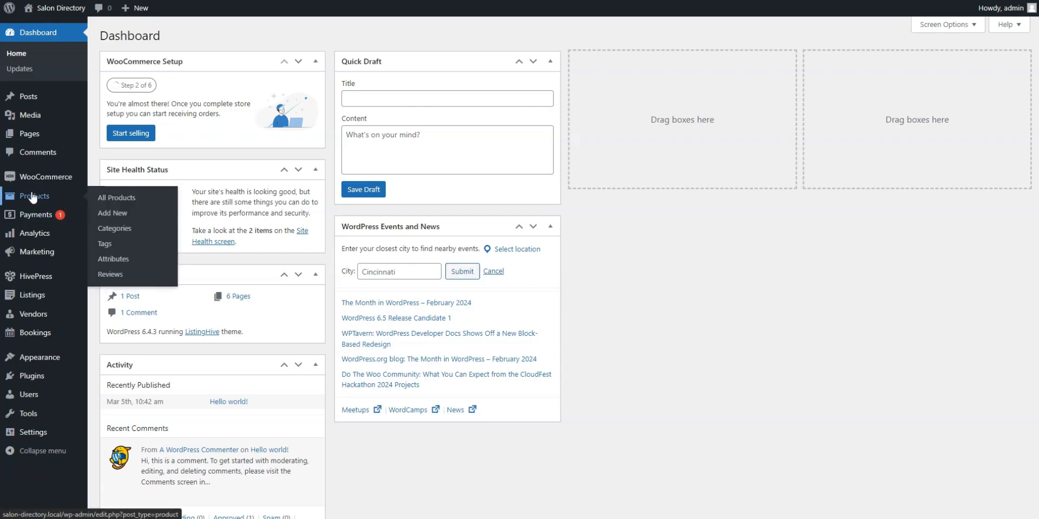
click(113, 214)
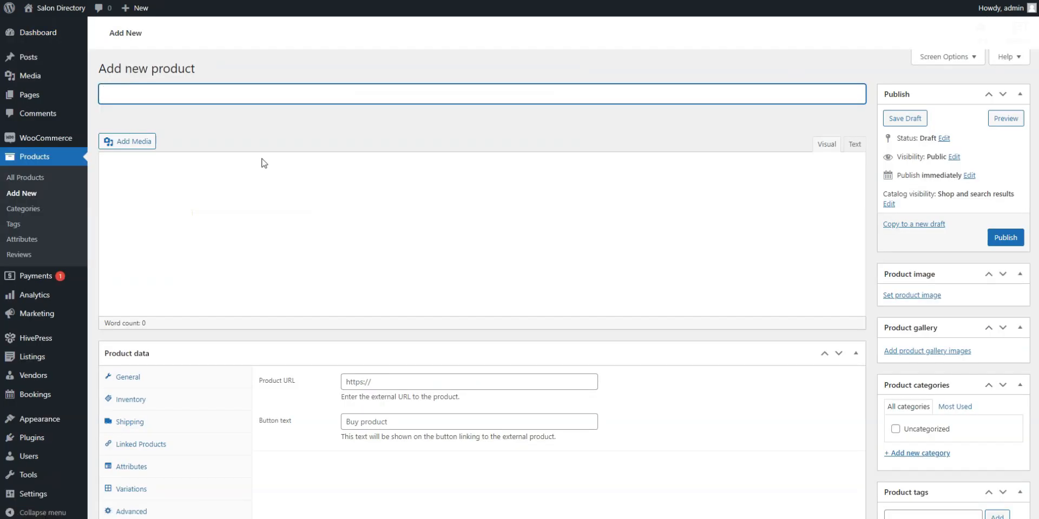
text(Premium)
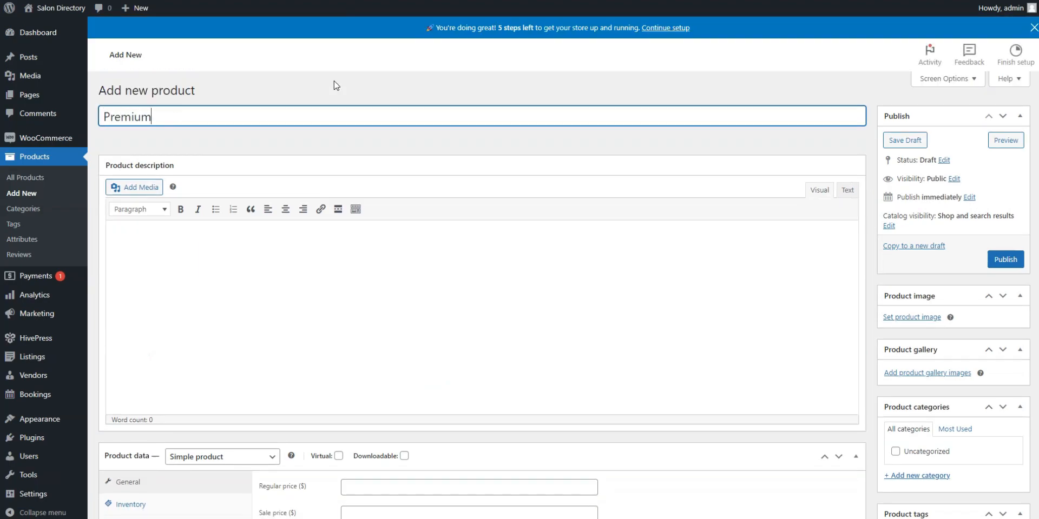
scroll(339, 80, down, 2)
click(338, 328)
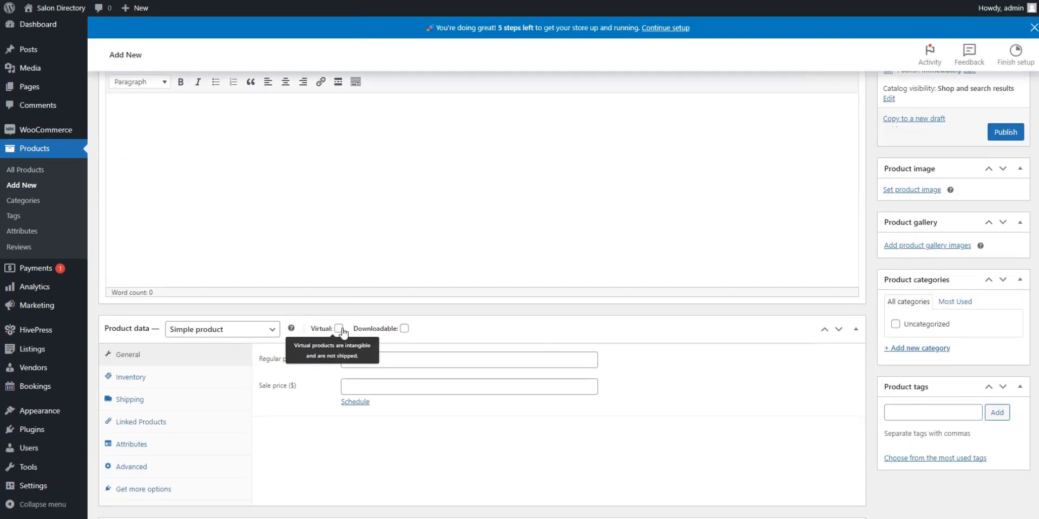
click(417, 357)
text(45)
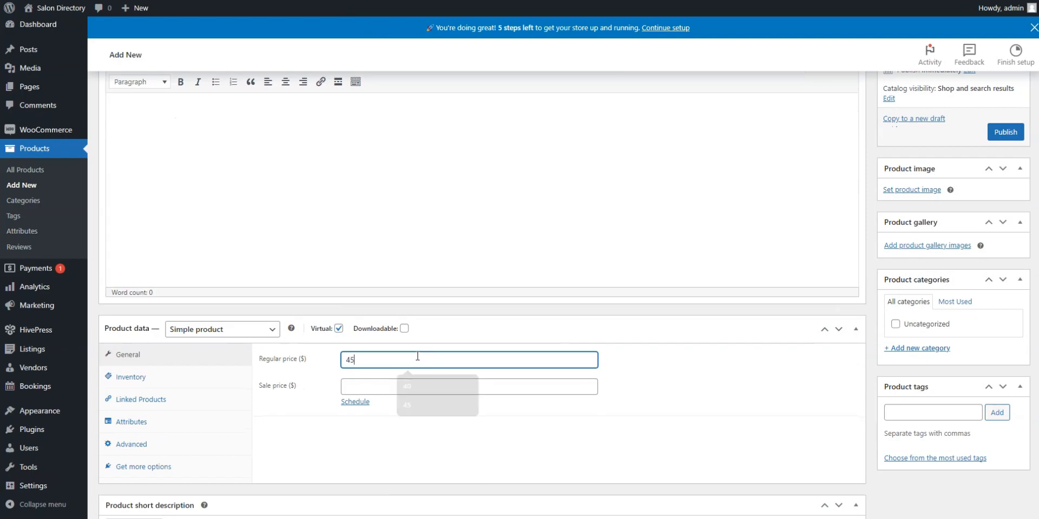
scroll(739, 366, up, 1)
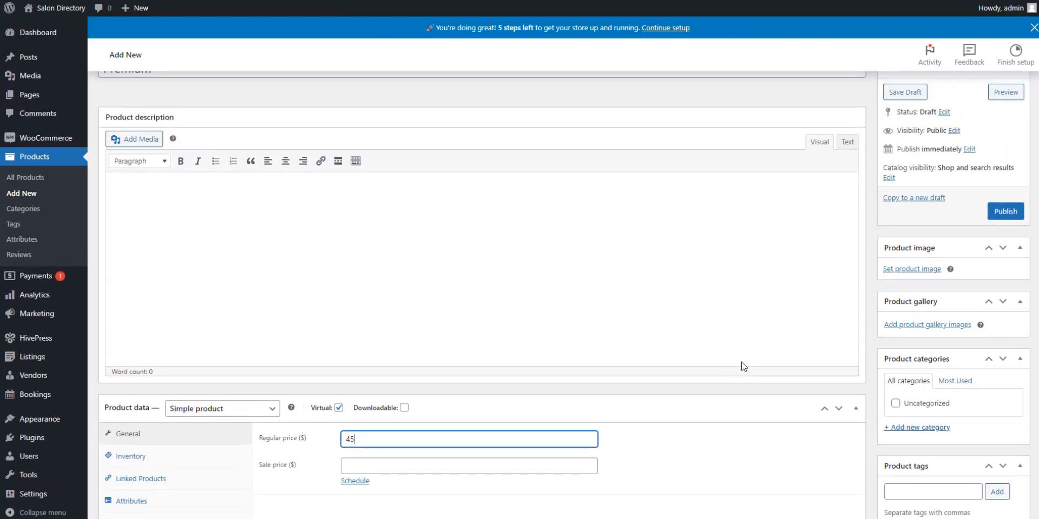
click(1008, 214)
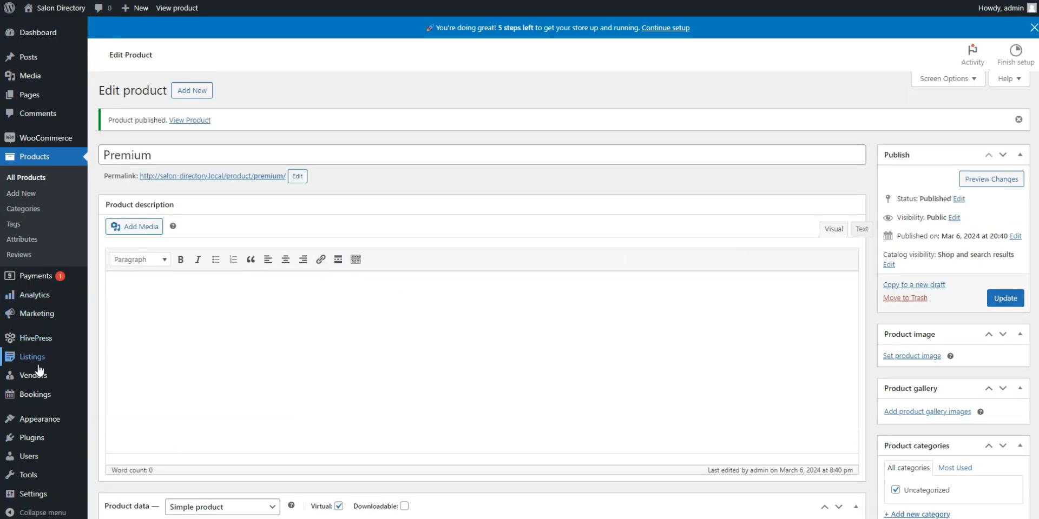
mouse_move(72, 366)
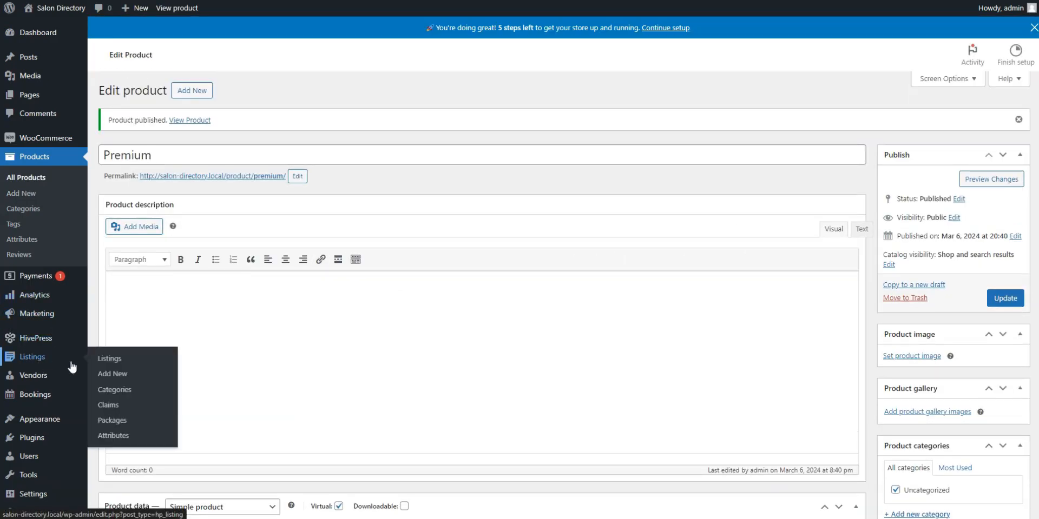
Publish a 'Premium' package with pasted features, Premium product, 5 listings, 90-day expiry, marked recommended
click(113, 421)
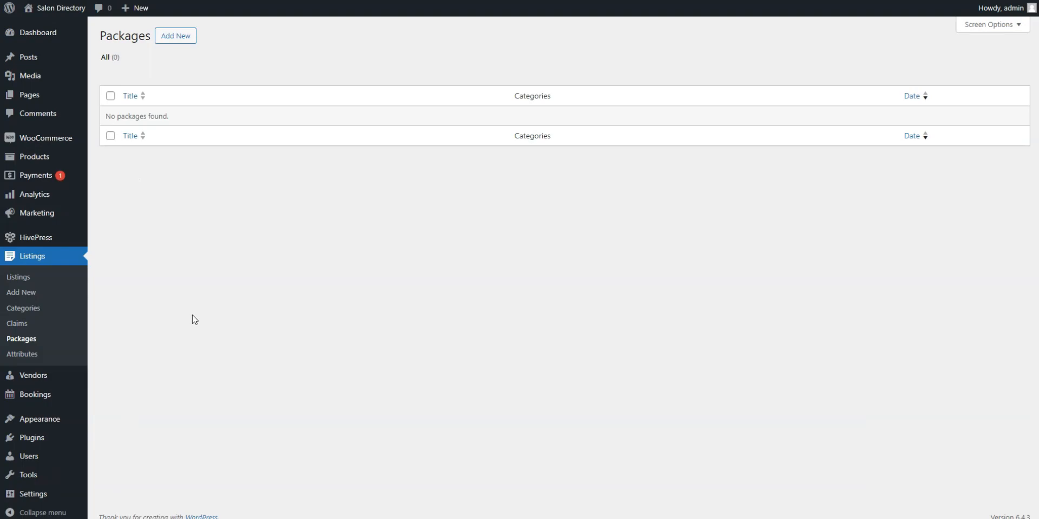
click(175, 37)
text(P)
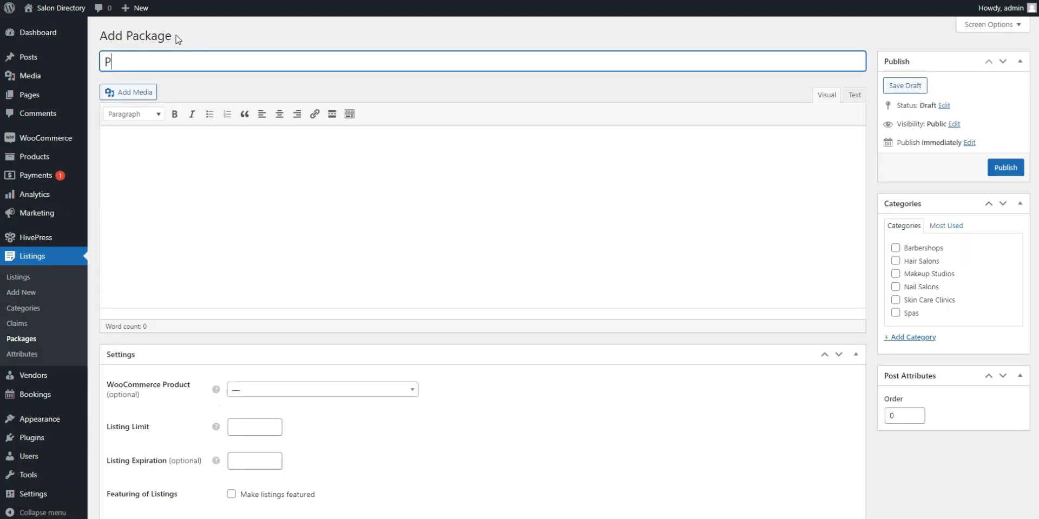
text(remium)
click(180, 146)
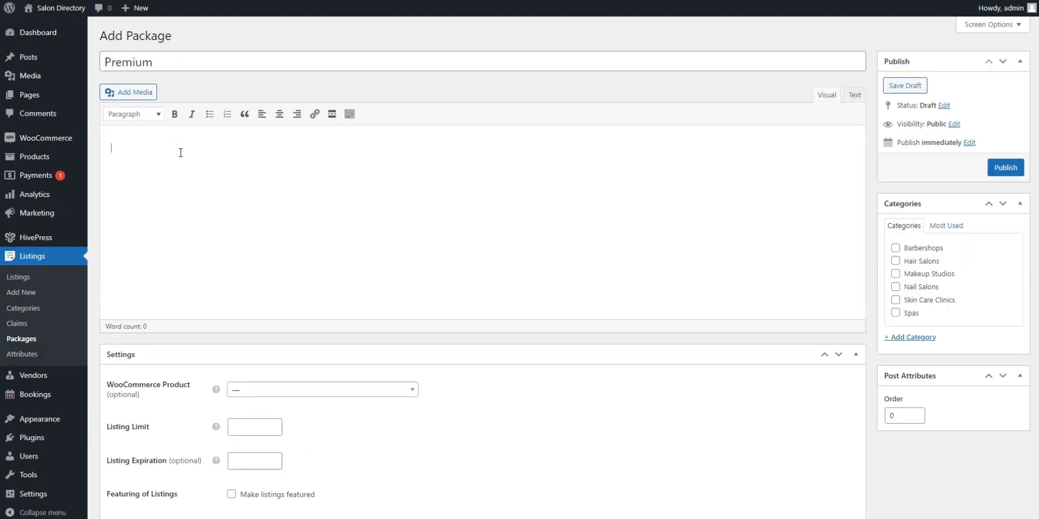
text(Post up to 5 listings 90-day expiration 5 free promotions included Ratings, messages and reviews)
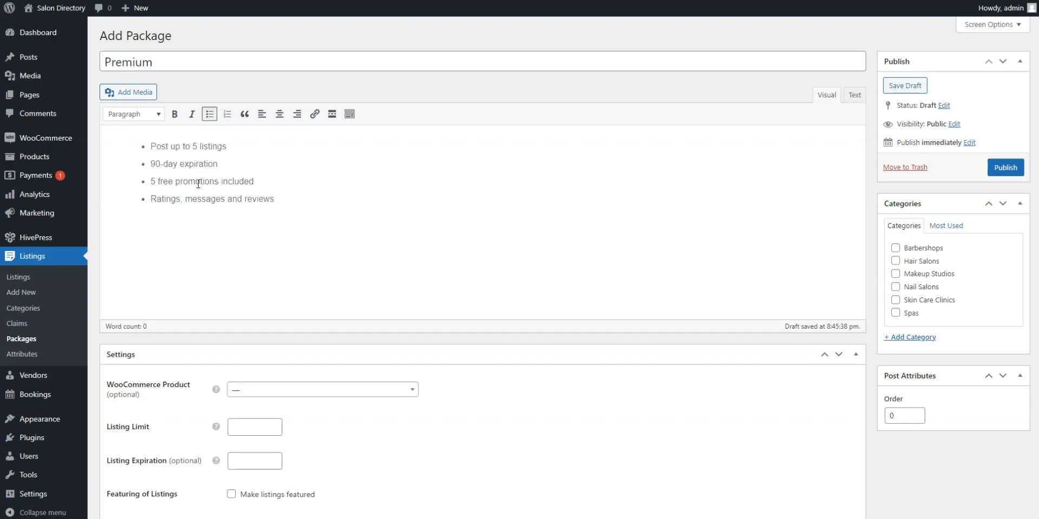
scroll(199, 185, down, 2)
click(252, 315)
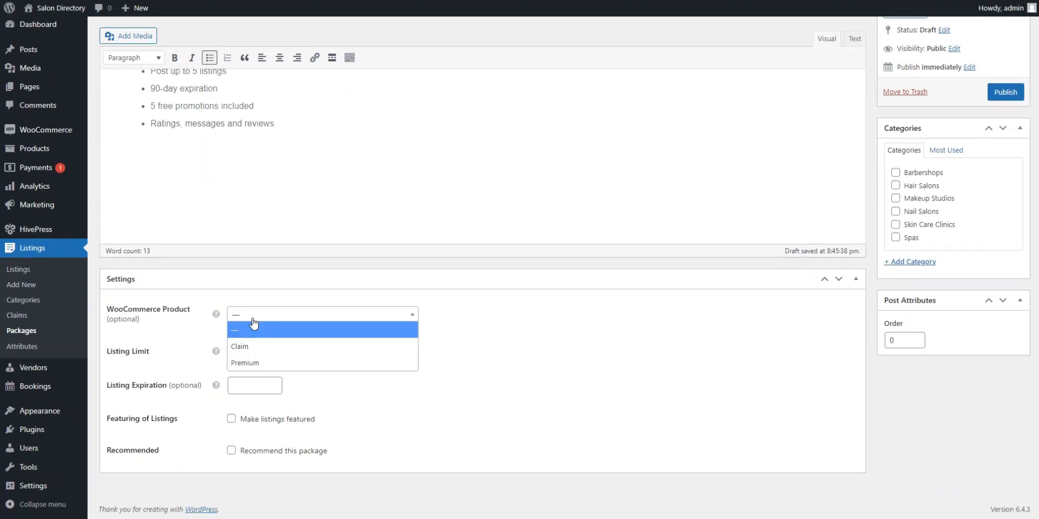
click(251, 359)
click(245, 360)
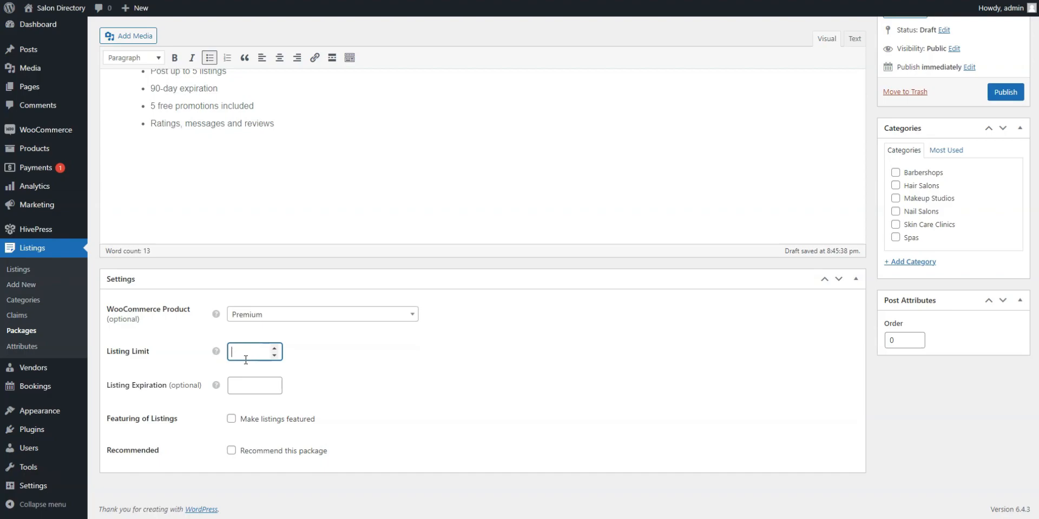
click(241, 386)
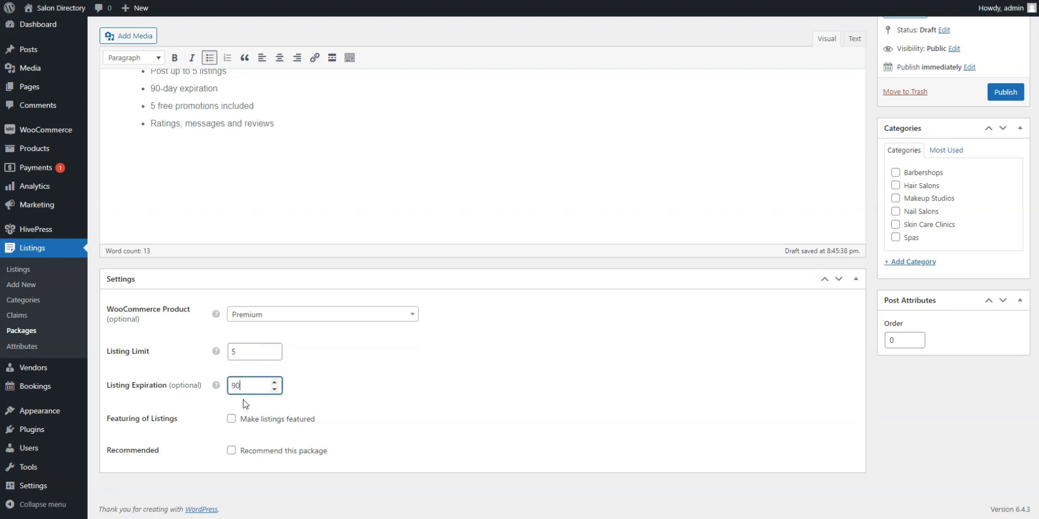
click(234, 450)
scroll(550, 418, up, 1)
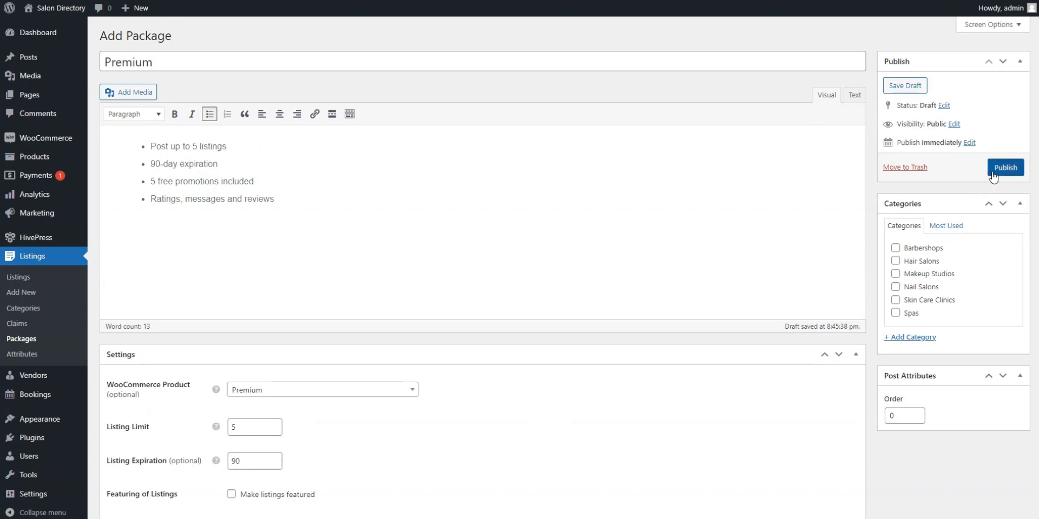
click(1004, 168)
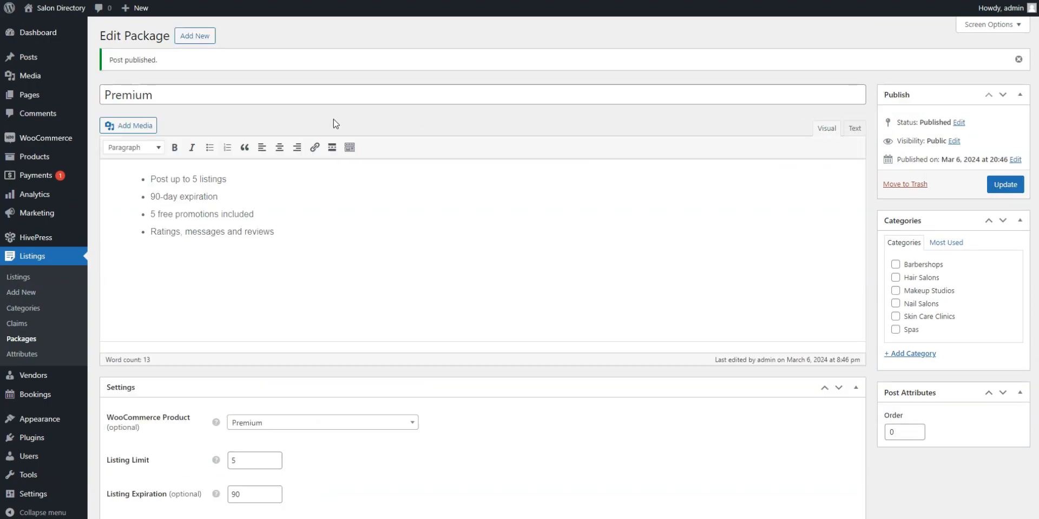
Publish a 'Free' package with pasted features, a 1-listing limit and 30-day expiry
click(195, 34)
text(Free)
click(185, 153)
text(Post only 1 listing 30-day expiration No free promotions included No ratings, messages and reviews)
scroll(237, 252, down, 2)
click(252, 352)
text(1)
click(249, 382)
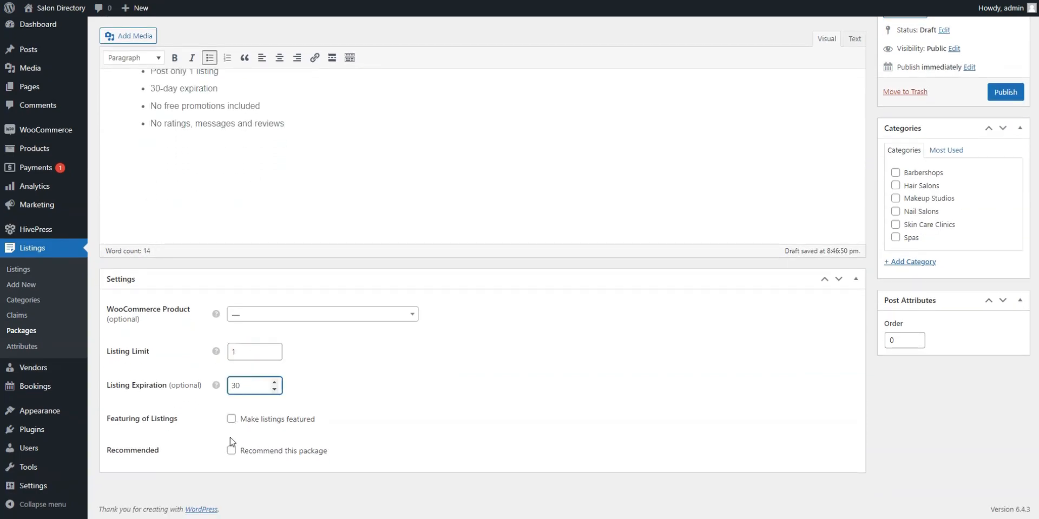
scroll(809, 303, up, 2)
click(1003, 168)
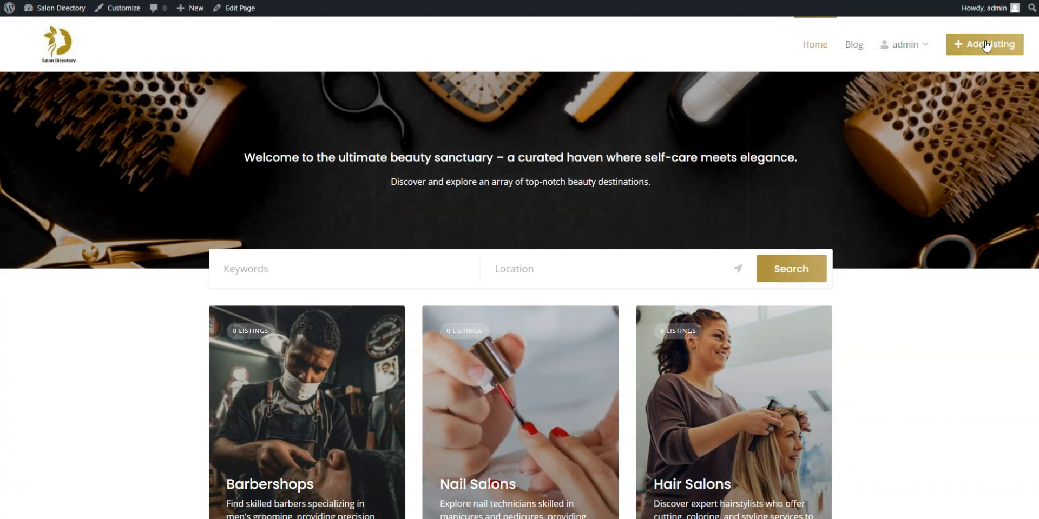
Start a new listing in the Spas category and upload several spa images
click(985, 46)
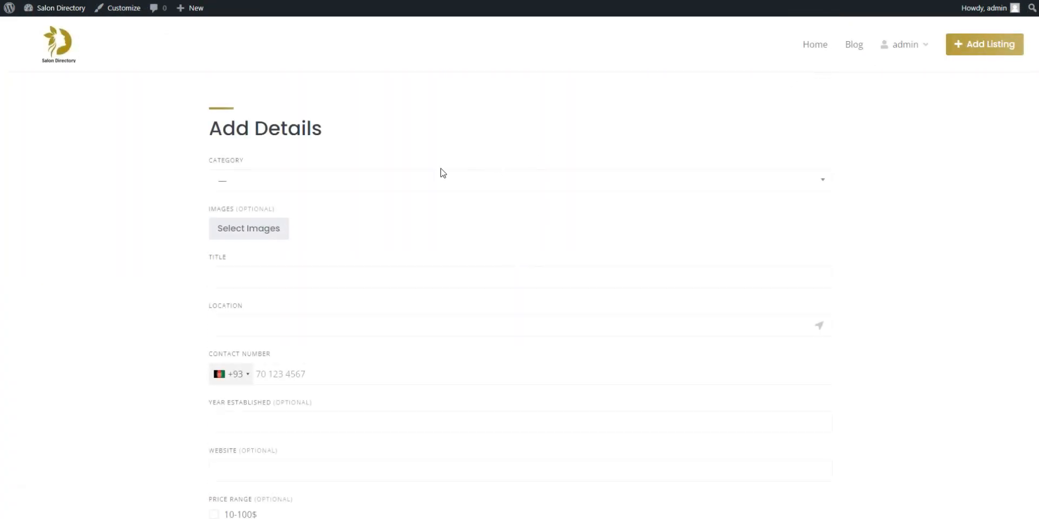
click(370, 175)
scroll(334, 232, down, 1)
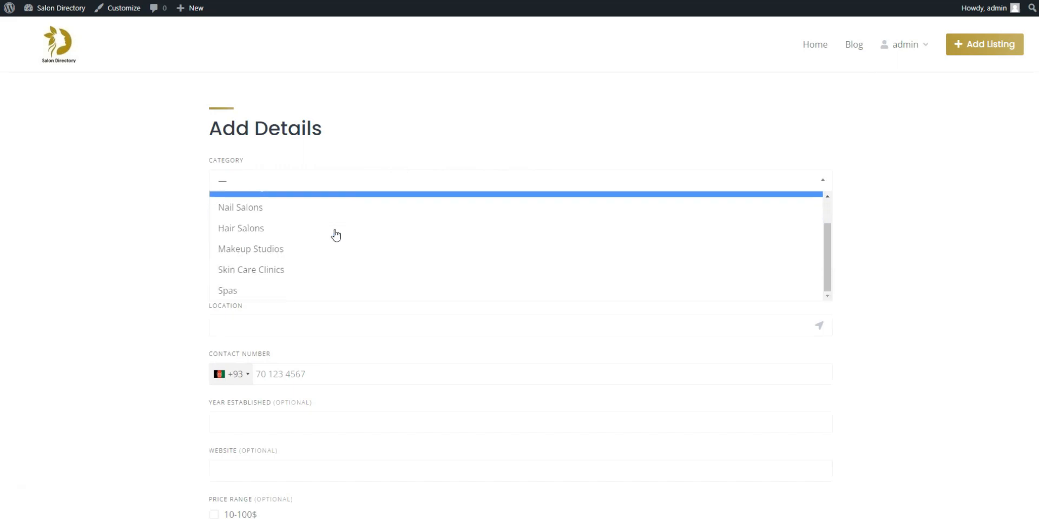
click(278, 290)
click(264, 232)
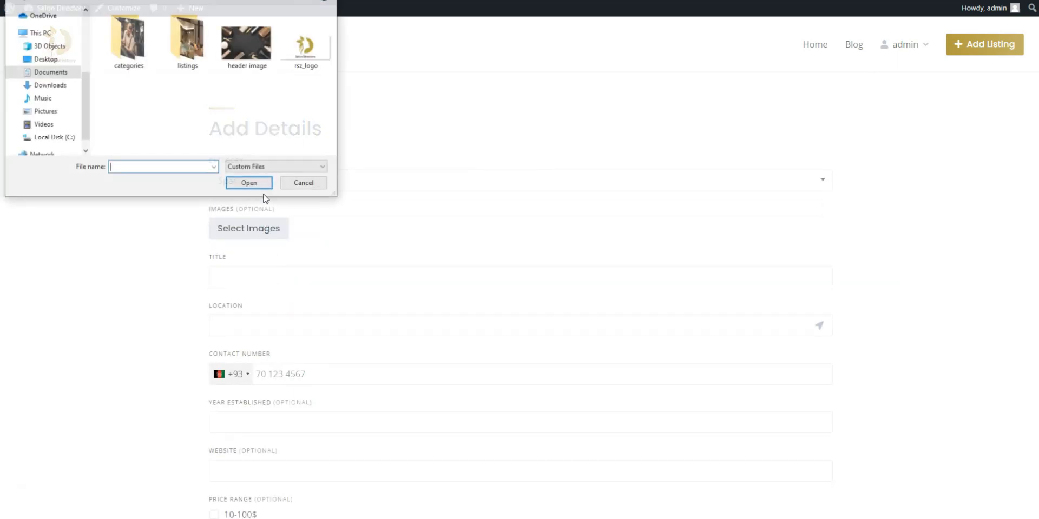
double_click(197, 59)
click(128, 38)
shift+click(248, 38)
click(250, 184)
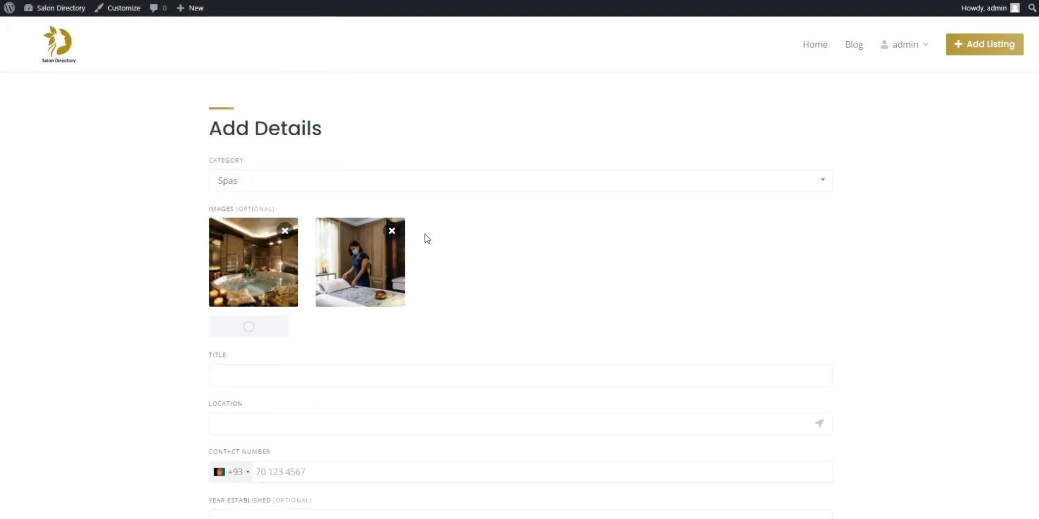
Title the listing 'Opera Spa', set location Los Angeles, and enter the US phone number
scroll(383, 306, down, 1)
click(383, 306)
text(Opera Spa)
scroll(384, 306, down, 1)
click(317, 297)
text(Los)
click(243, 330)
click(230, 311)
scroll(299, 392, down, 15)
scroll(299, 391, up, 4)
click(254, 408)
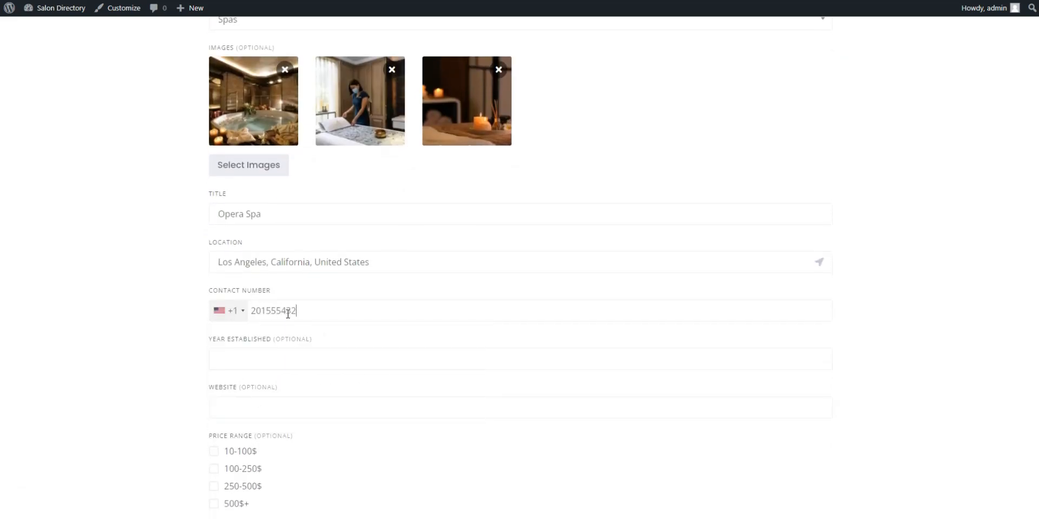
scroll(284, 256, down, 2)
scroll(284, 256, down, 1)
click(276, 239)
text(https://operaspa.com)
scroll(265, 238, down, 2)
click(256, 232)
scroll(255, 232, down, 2)
click(250, 206)
click(250, 241)
Set Monday's opening time to 12:00 pm and paste the spa description
scroll(265, 238, down, 1)
click(298, 213)
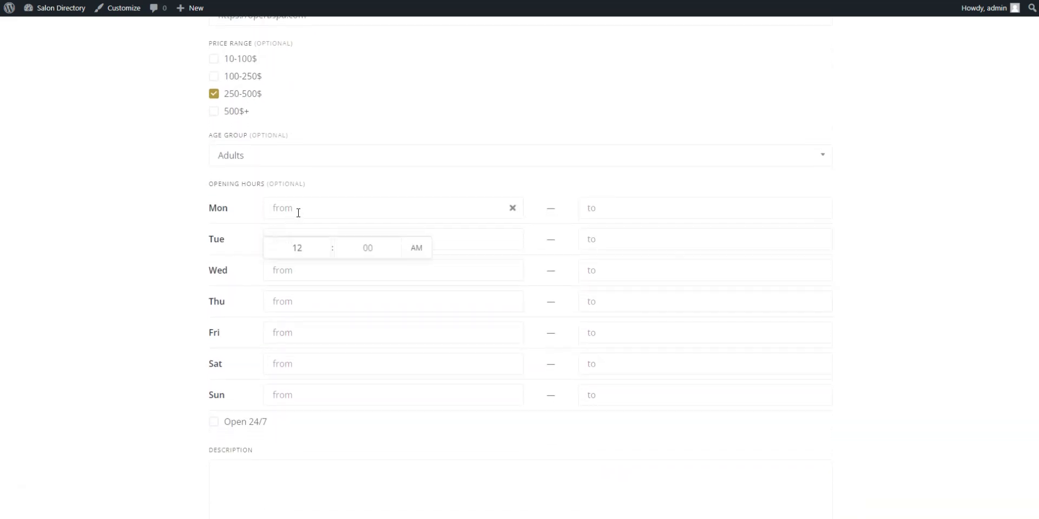
click(424, 253)
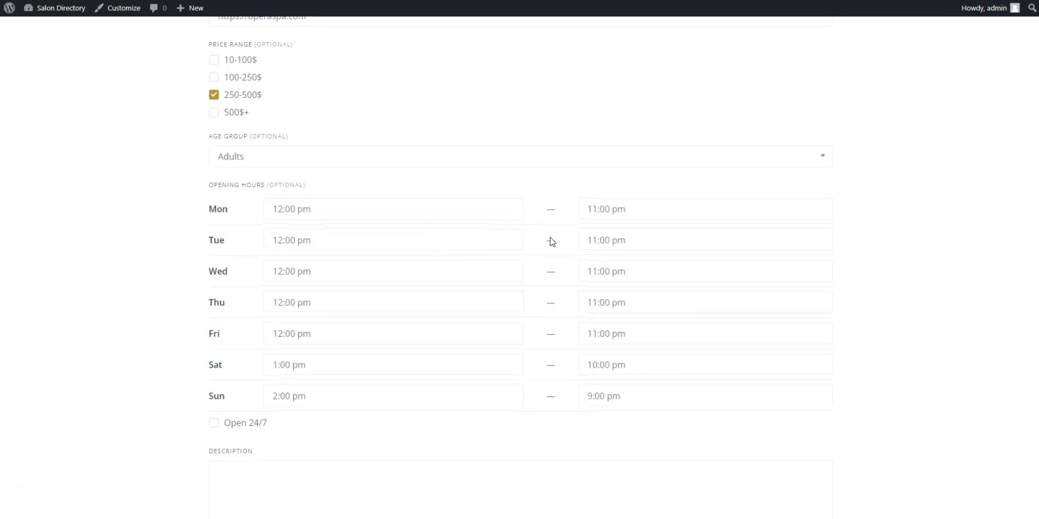
scroll(879, 344, down, 3)
click(542, 316)
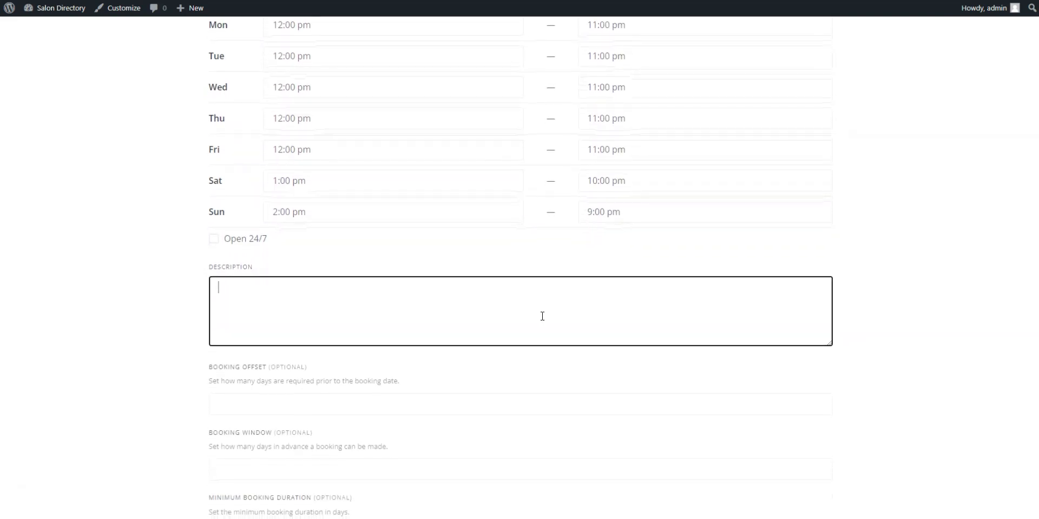
key(ctrl+v)
Require manual acceptance of new bookings and submit the Opera Spa listing
scroll(595, 365, down, 2)
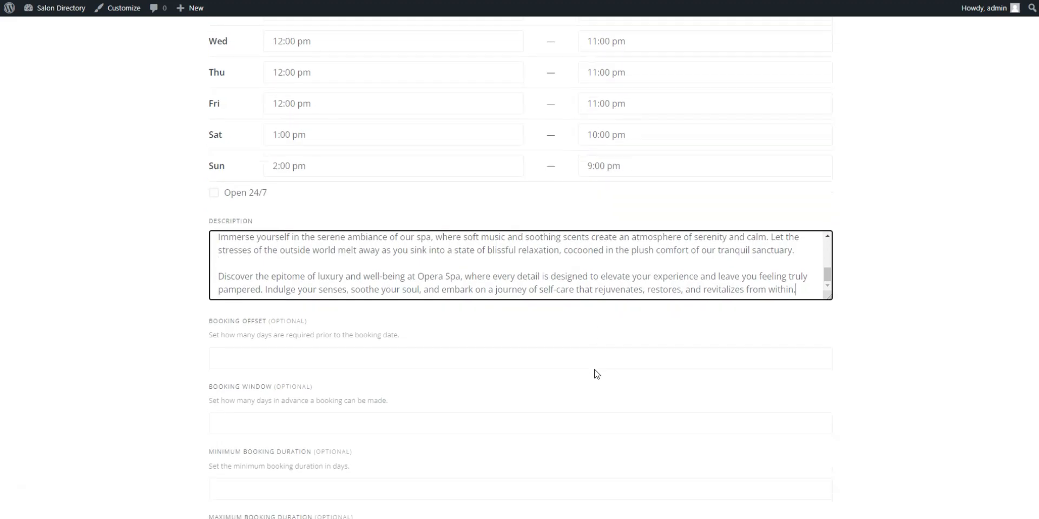
scroll(598, 367, down, 3)
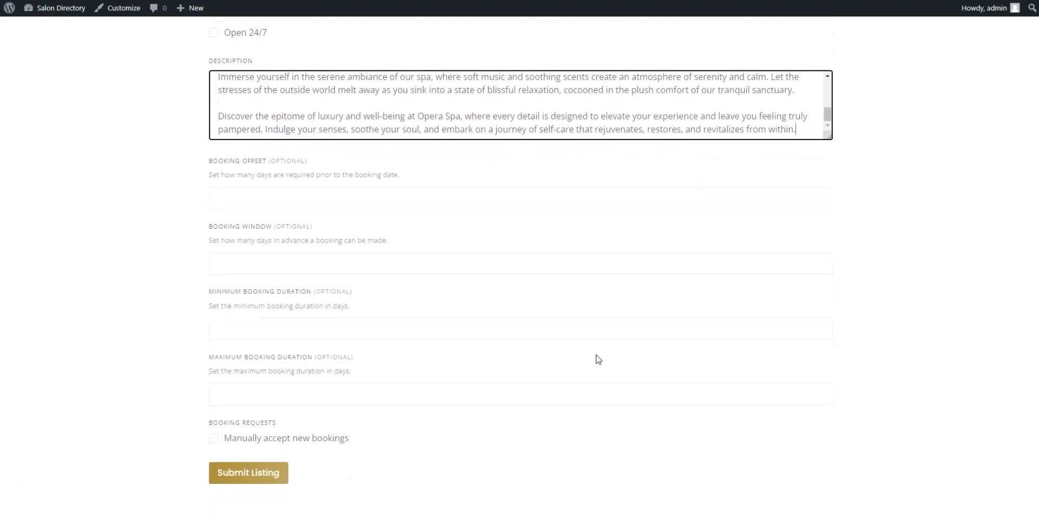
scroll(597, 355, down, 1)
click(226, 383)
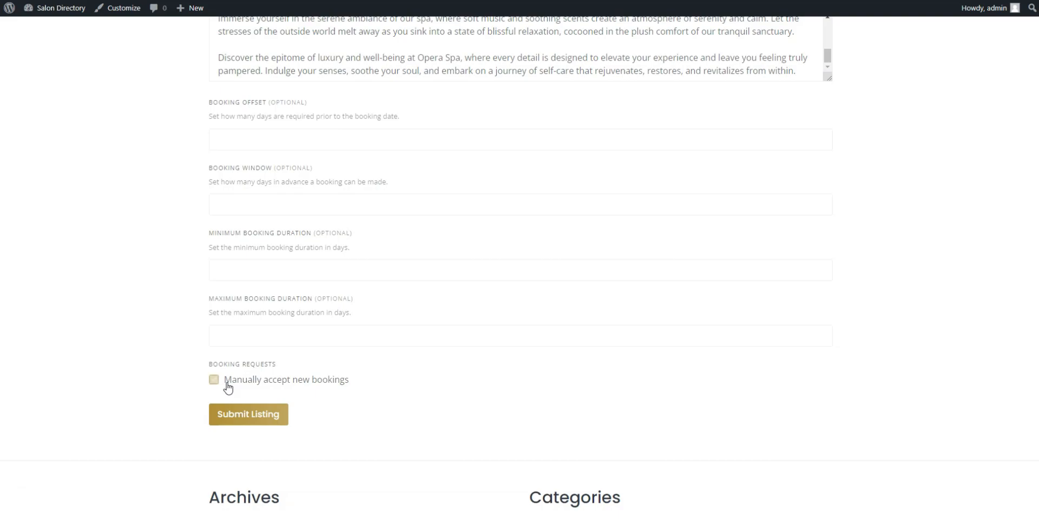
click(234, 422)
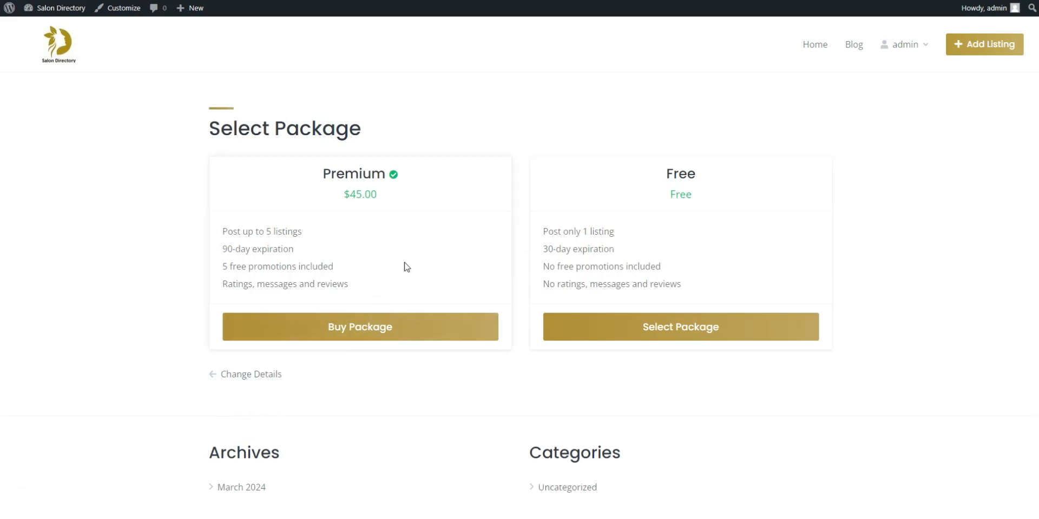
Try buying the $45 Premium package, then select the Free package for Opera Spa
click(362, 328)
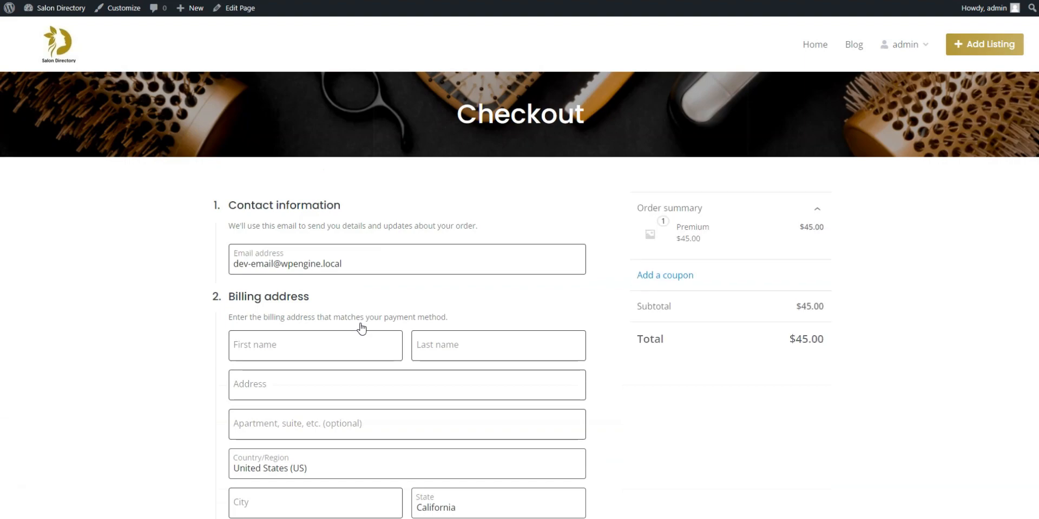
scroll(361, 328, down, 1)
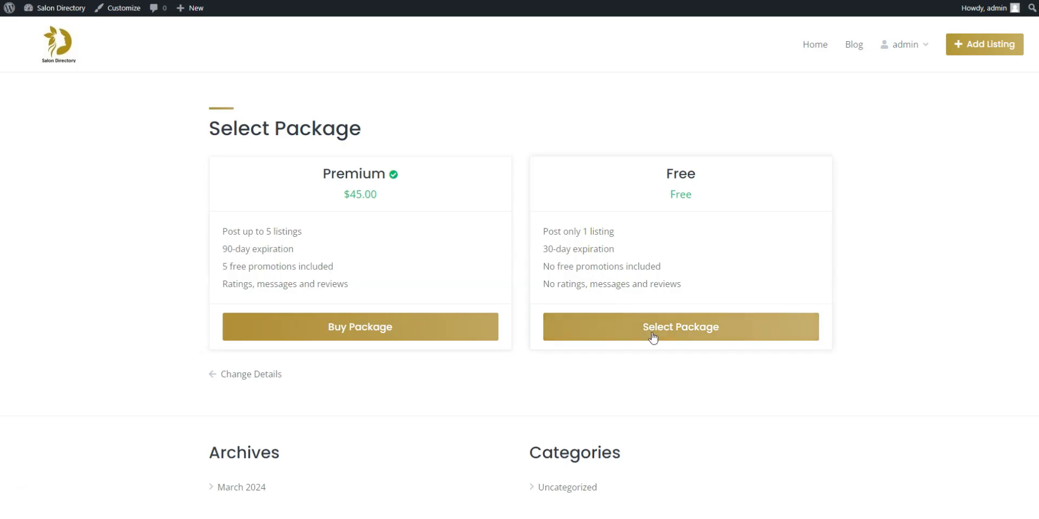
click(653, 339)
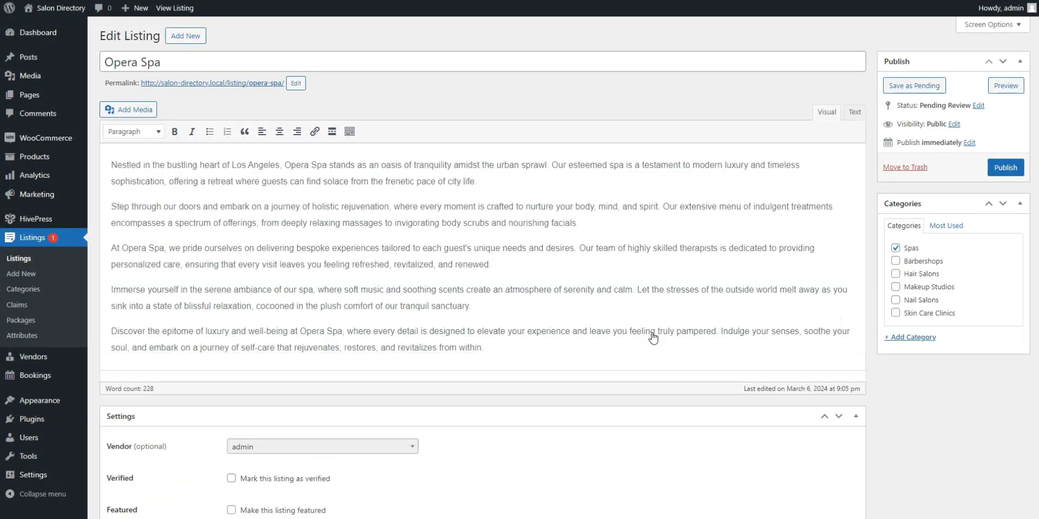
Publish Opera Spa and review its live page with location, hours, photos and map
click(1003, 171)
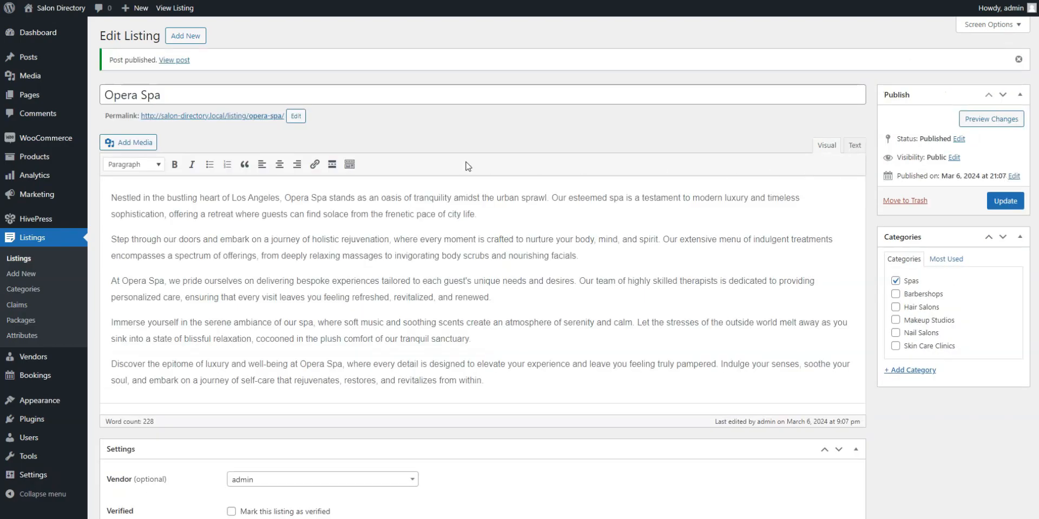
click(268, 116)
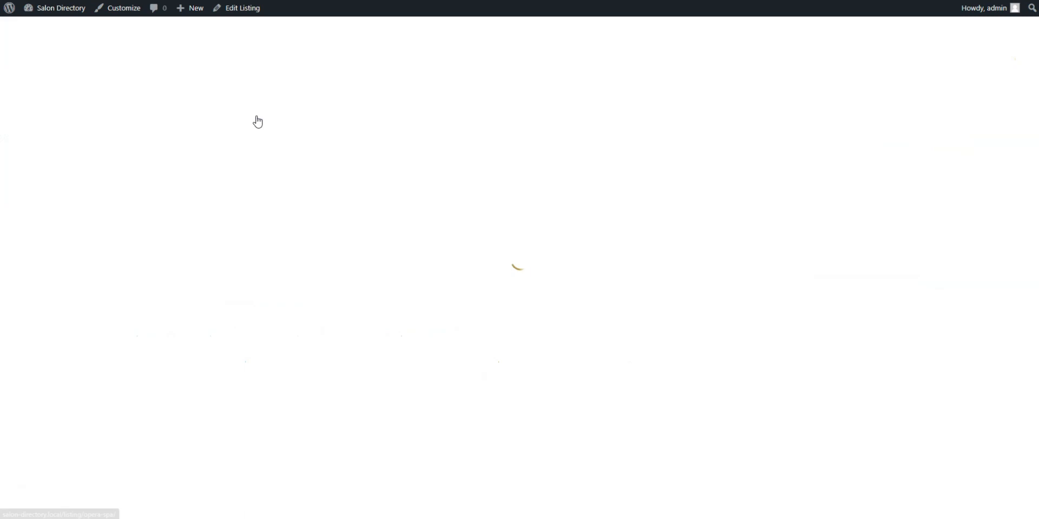
scroll(258, 121, down, 1)
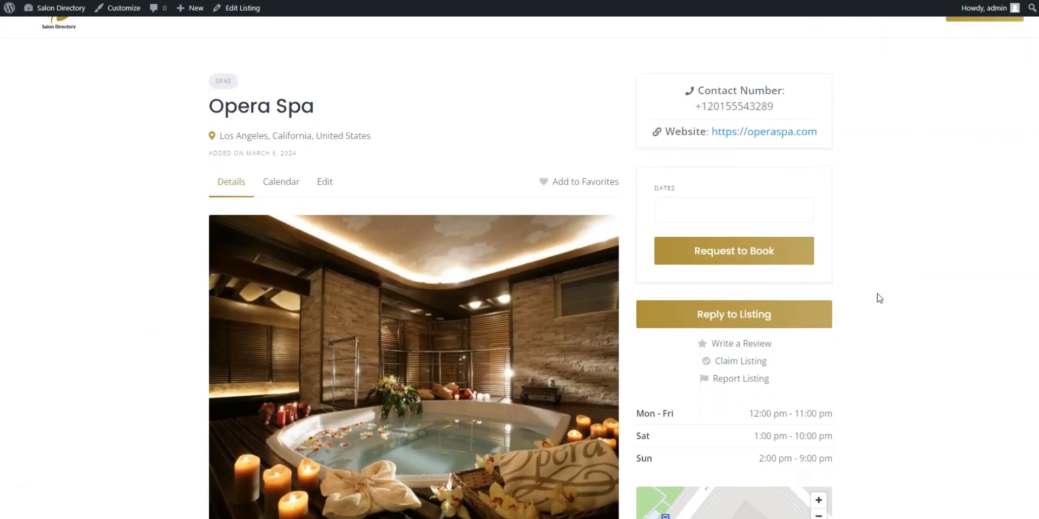
scroll(891, 298, down, 2)
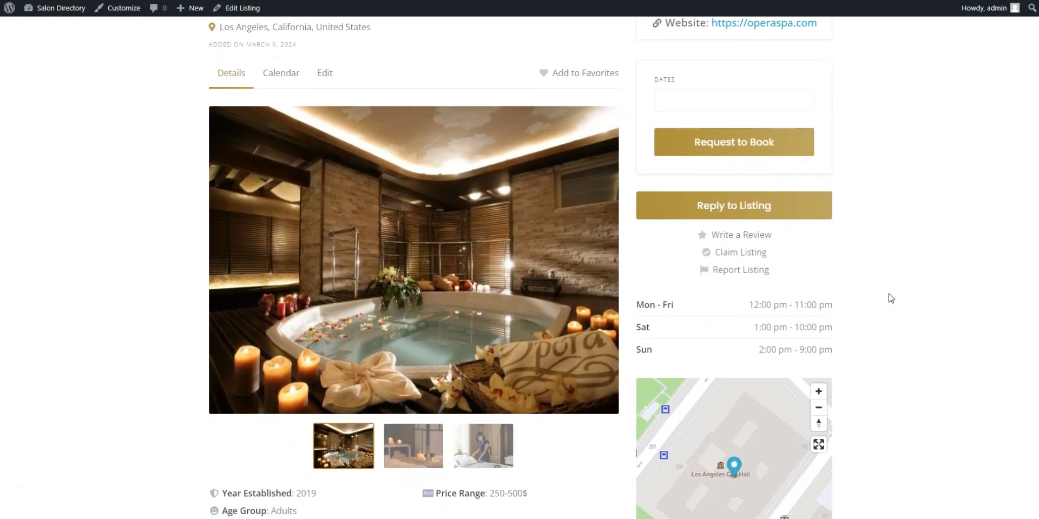
scroll(891, 298, down, 3)
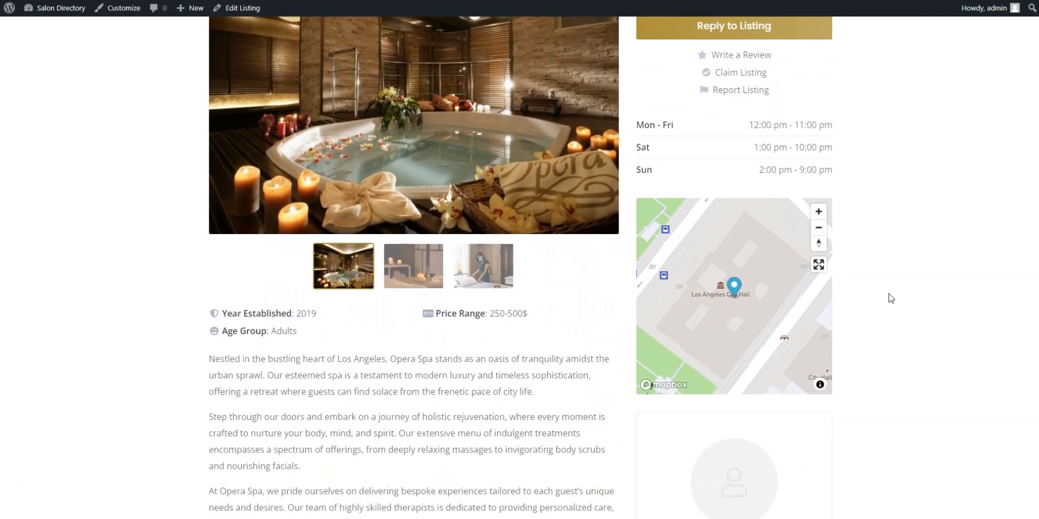
scroll(890, 298, up, 2)
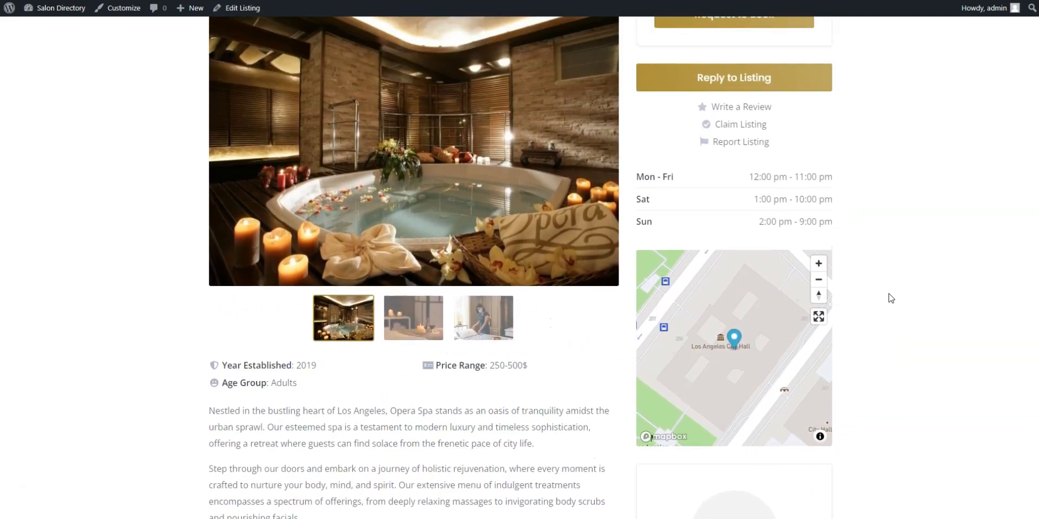
scroll(890, 298, up, 3)
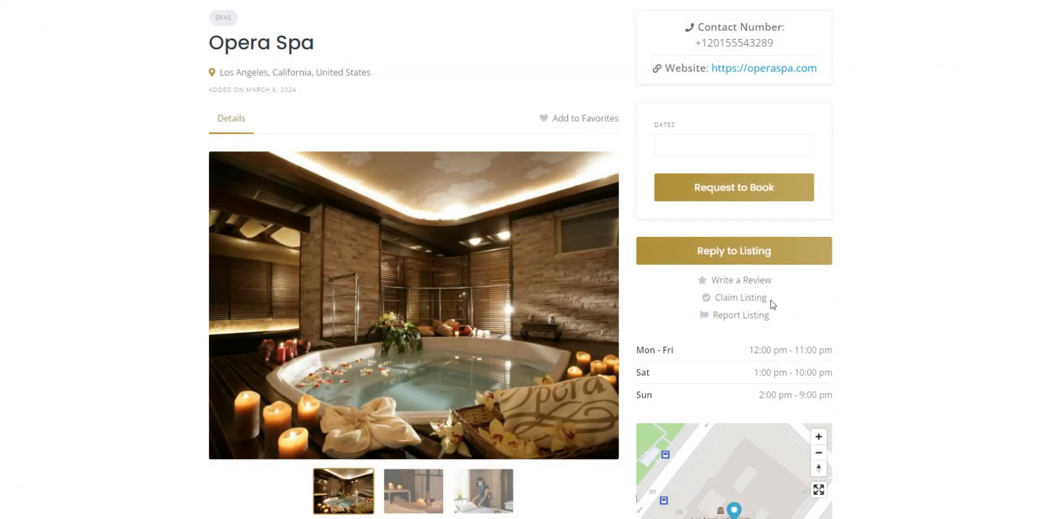
Claim Opera Spa for $30.00, place the order, and open claim #85 for editing
click(756, 302)
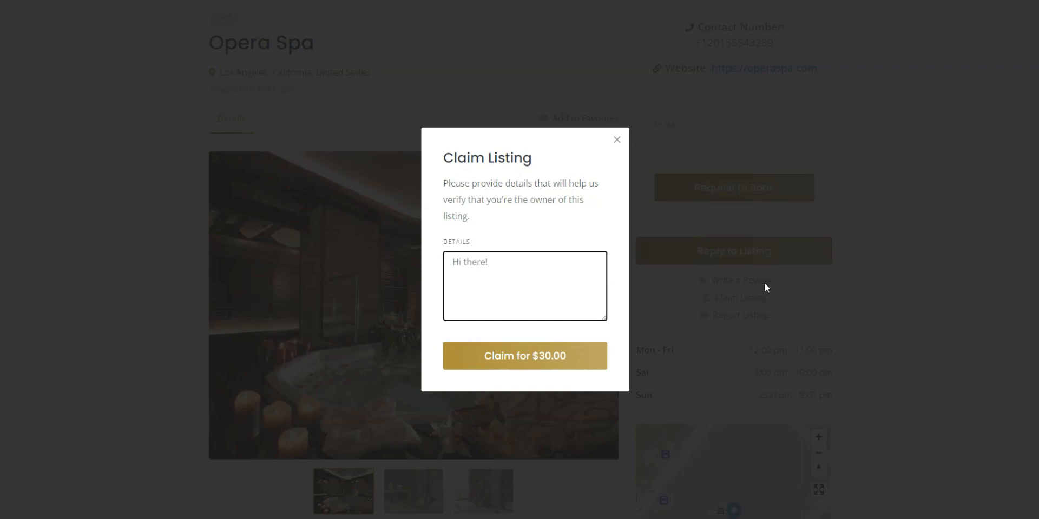
click(517, 359)
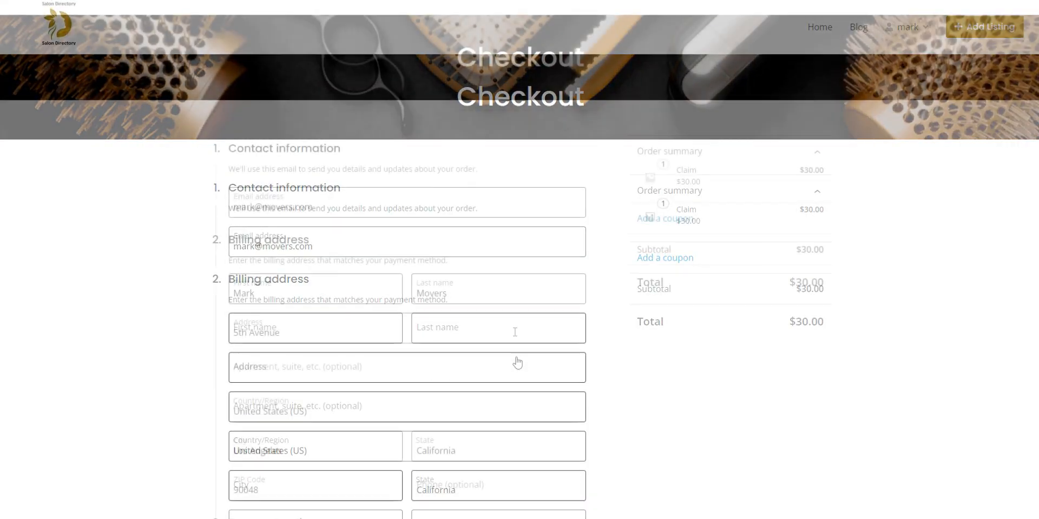
scroll(515, 332, down, 5)
scroll(515, 332, down, 2)
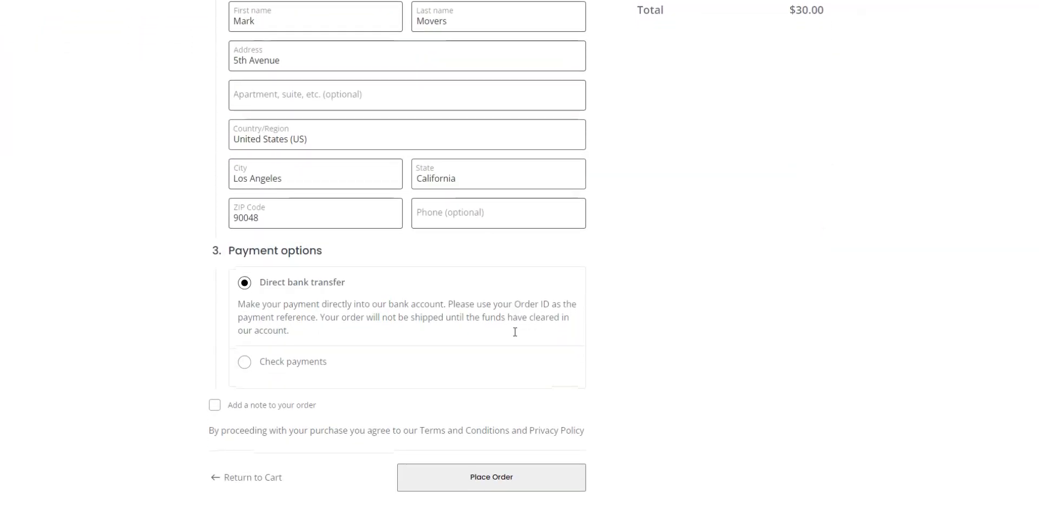
click(478, 415)
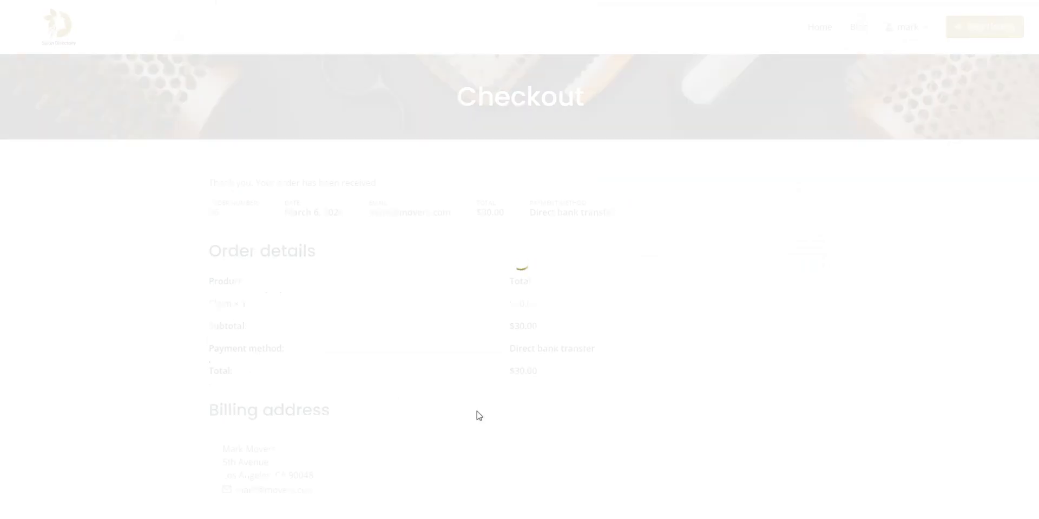
scroll(476, 411, down, 2)
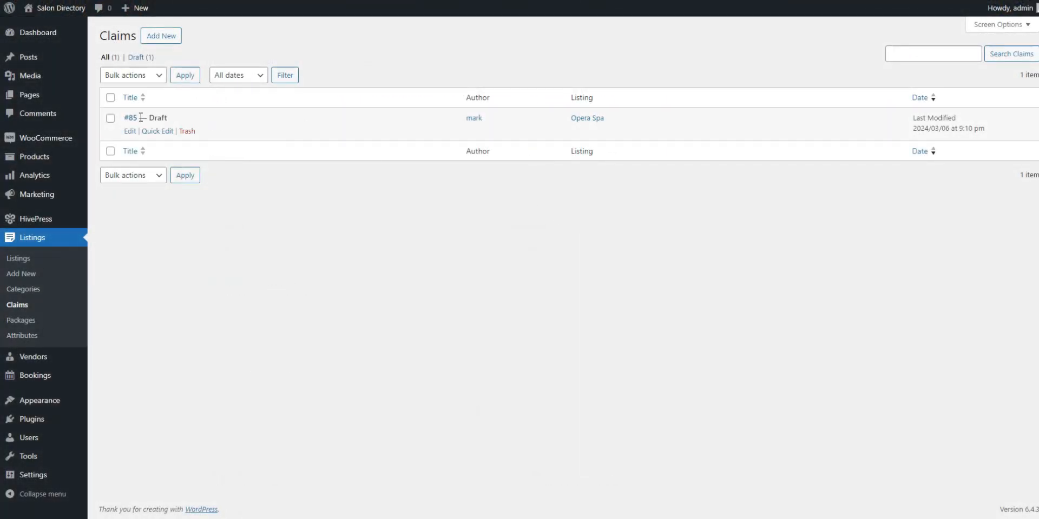
click(131, 119)
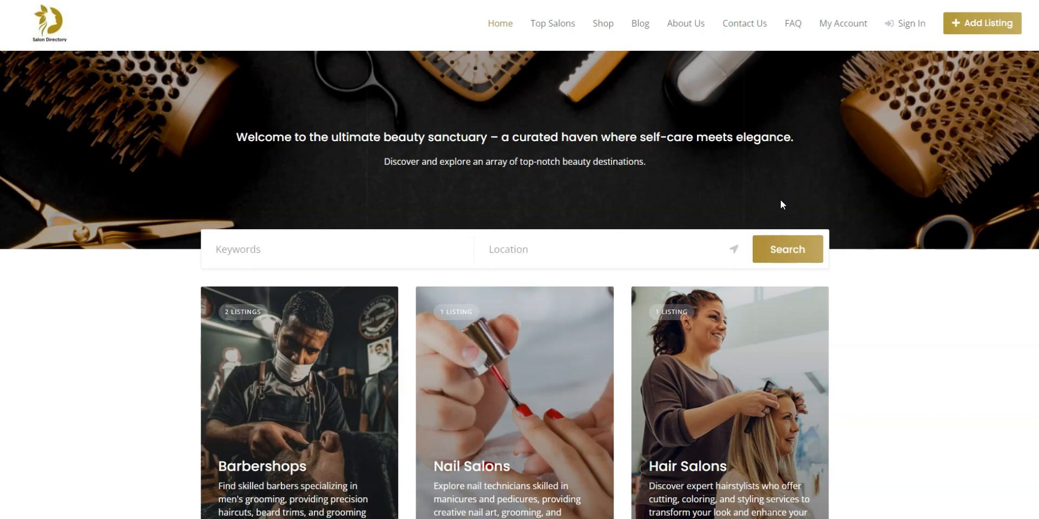
Browse the Salon Directory homepage listings and open the Opera Spa card
scroll(780, 205, down, 3)
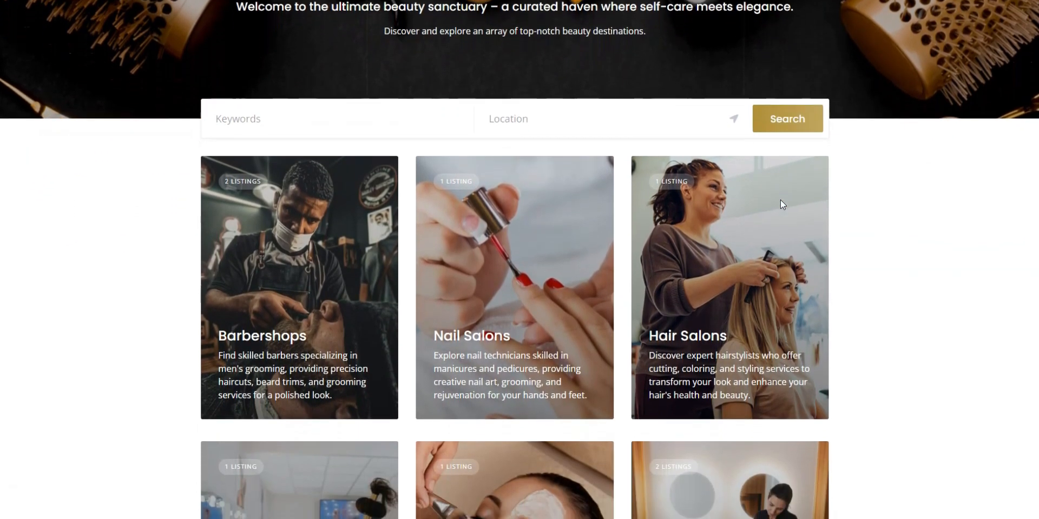
scroll(781, 205, down, 4)
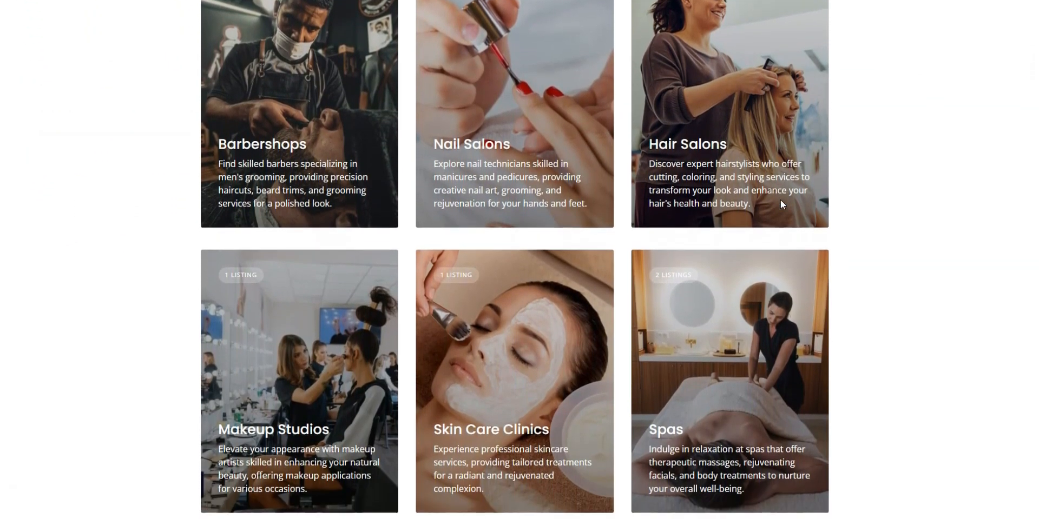
scroll(780, 203, down, 5)
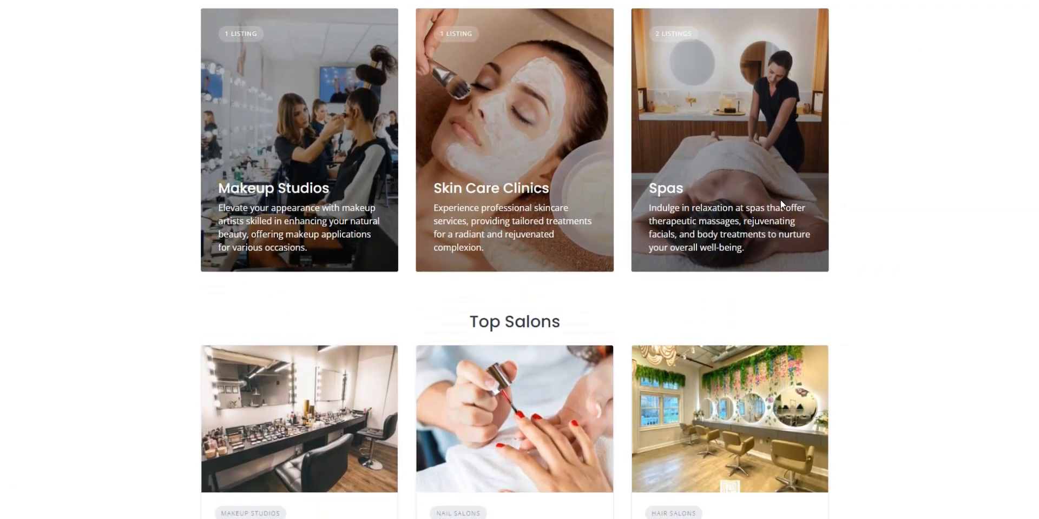
scroll(780, 199, down, 2)
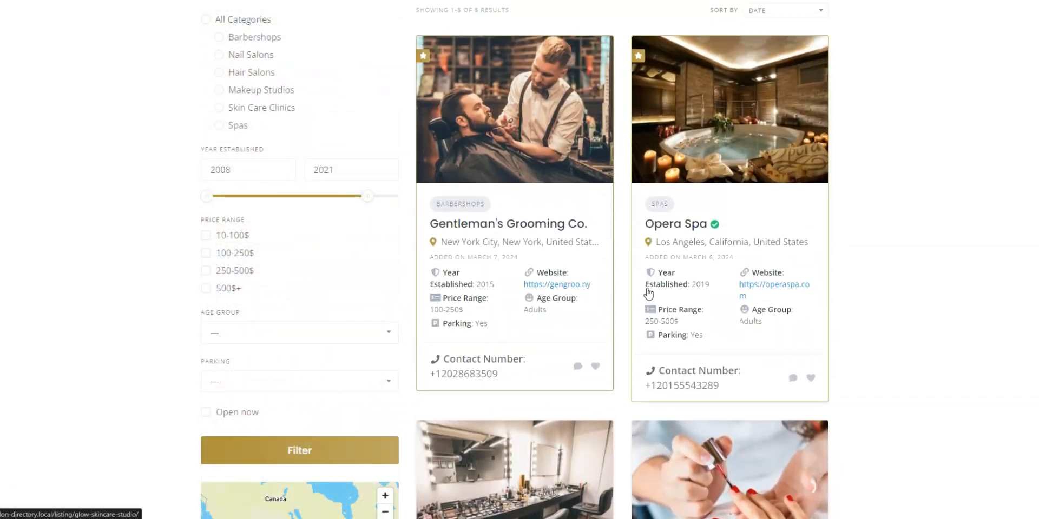
scroll(648, 294, up, 2)
click(708, 193)
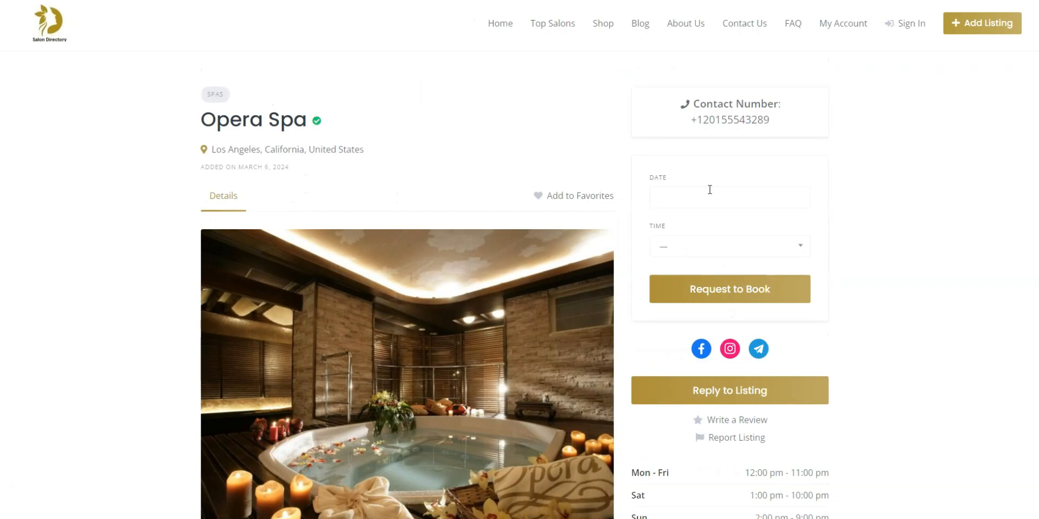
Set the booking date to March 8, 2024 and explore the listing's map
click(690, 204)
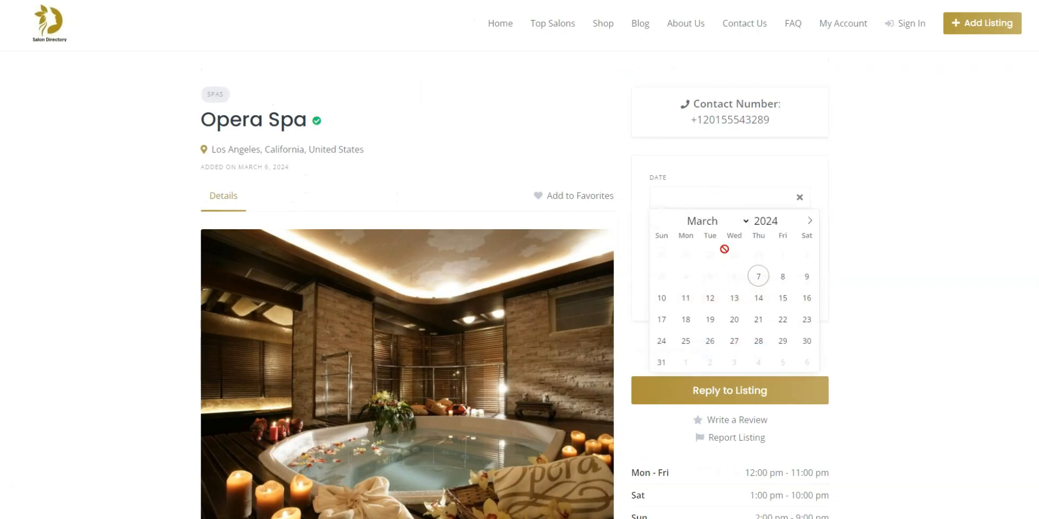
click(782, 275)
scroll(868, 304, down, 2)
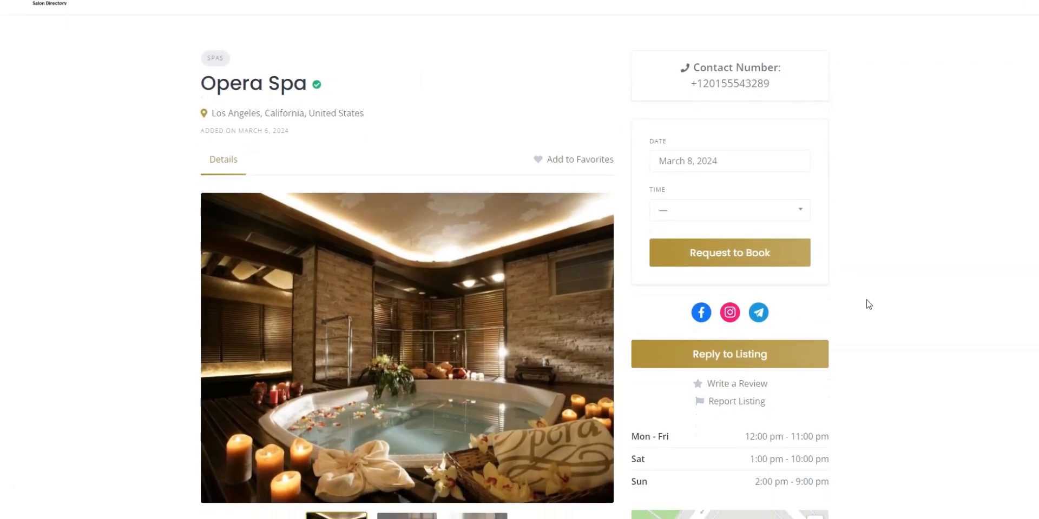
scroll(868, 304, down, 2)
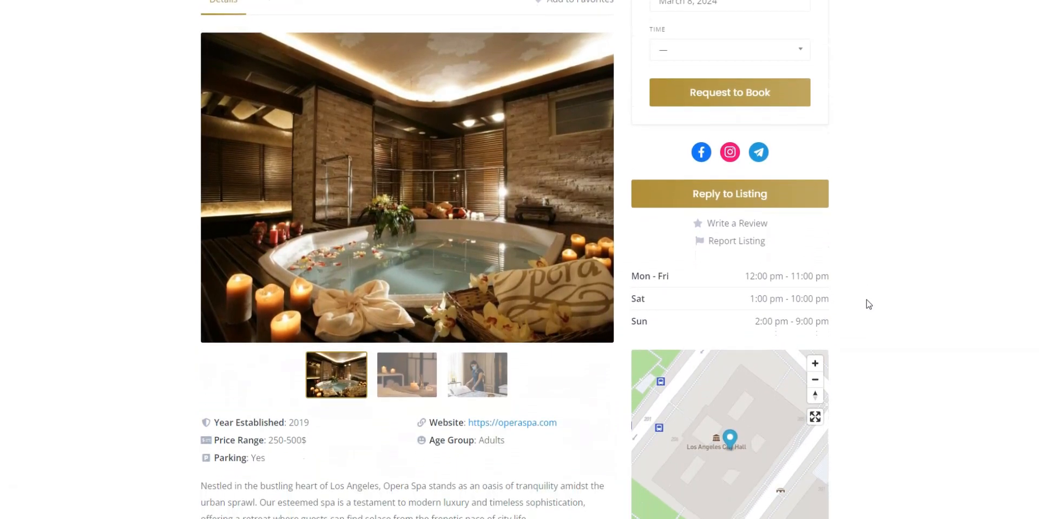
scroll(868, 304, down, 3)
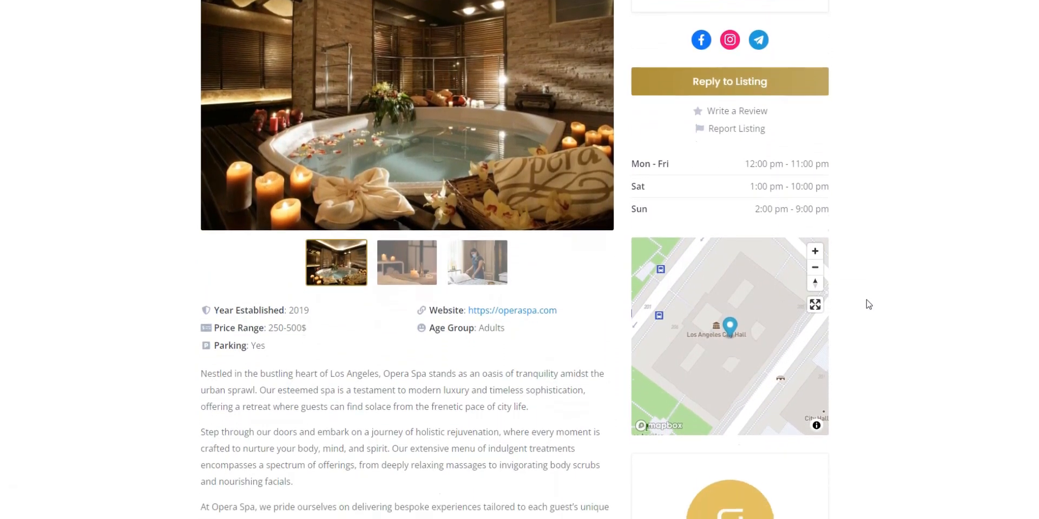
scroll(818, 184, down, 3)
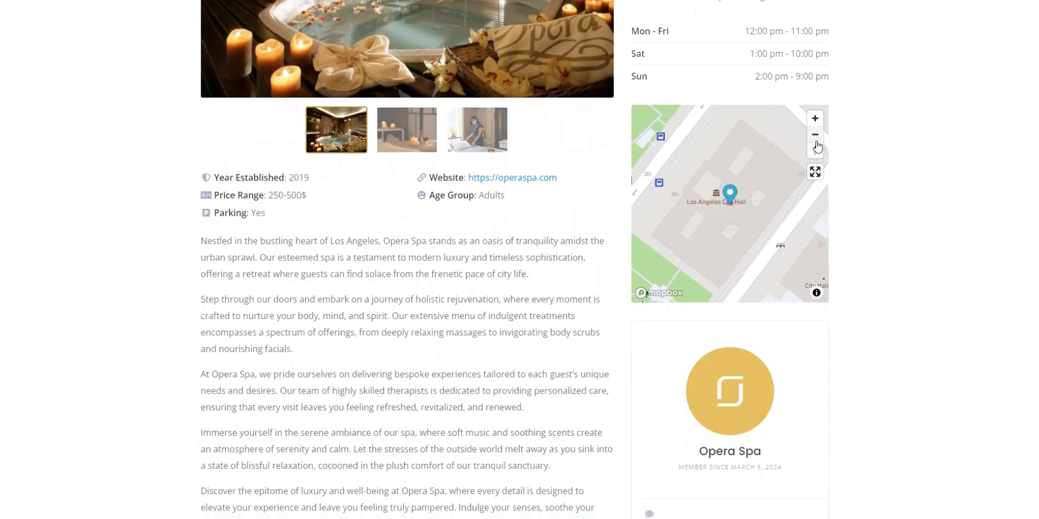
drag(779, 223, 756, 248)
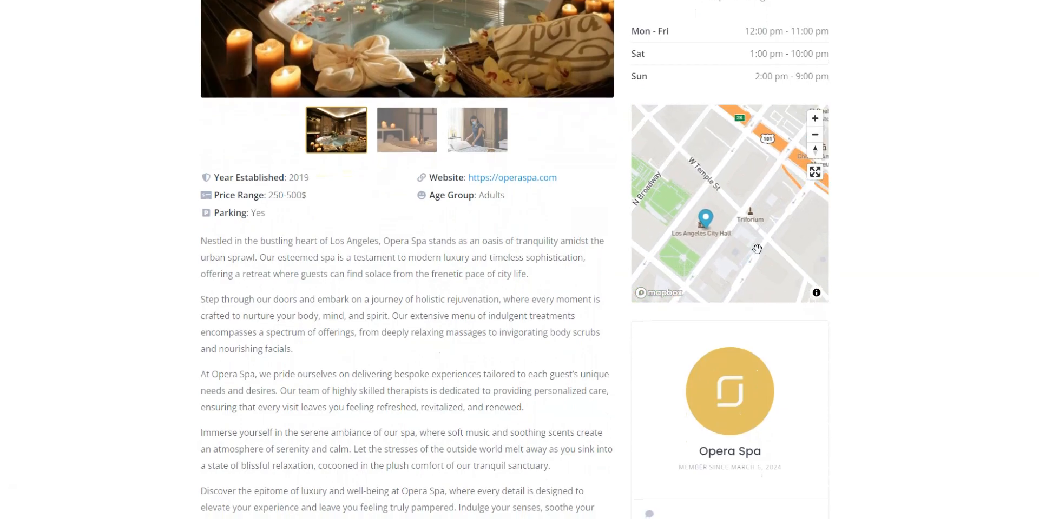